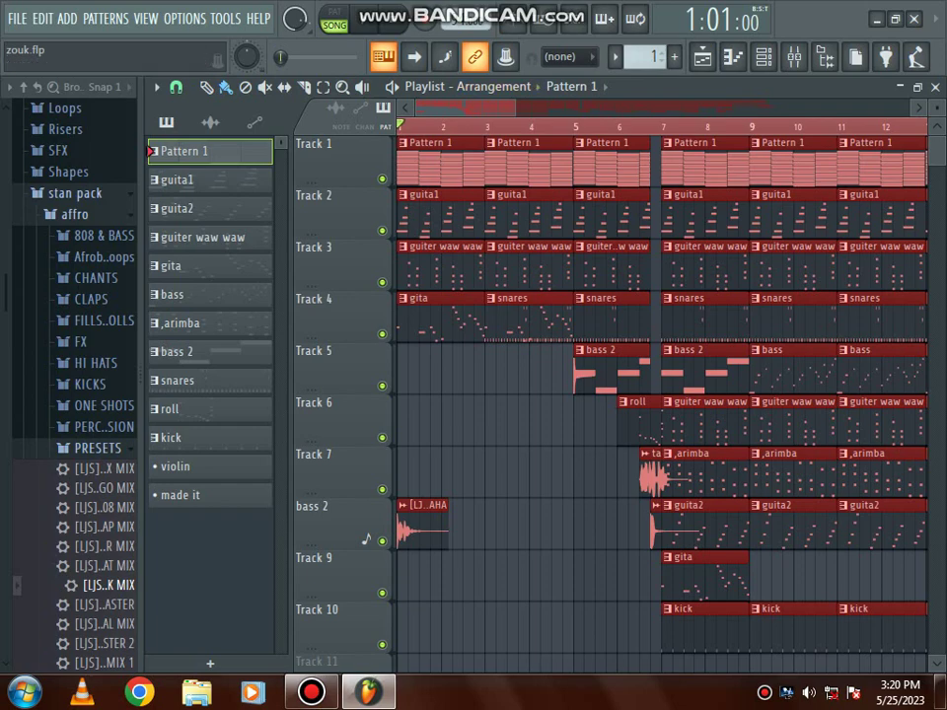
# Survey the playlist arrangement and play the song from the start to about bar 7.
pyautogui.moveTo(514, 107); pyautogui.dragTo(541, 107)
pyautogui.scroll(-5, 661, 395)
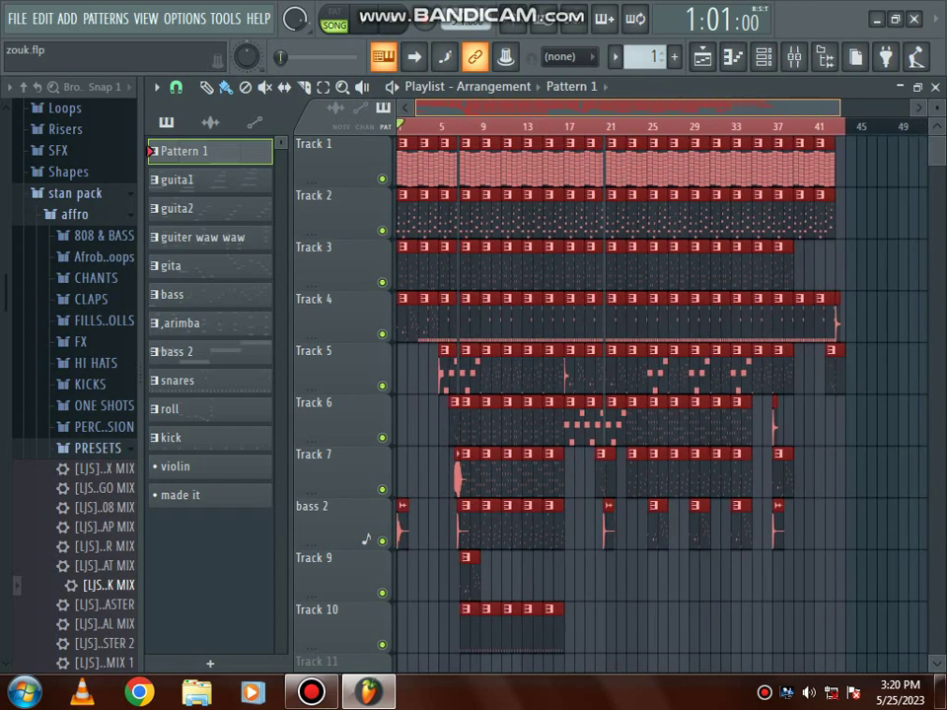
pyautogui.scroll(-1, 661, 394)
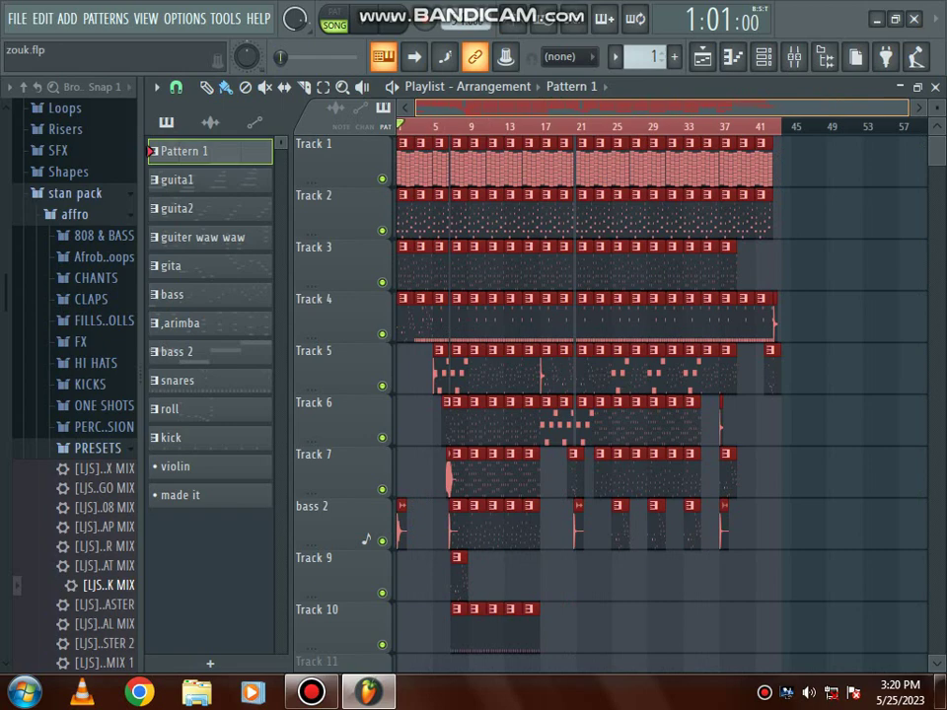
pyautogui.scroll(5, 660, 395)
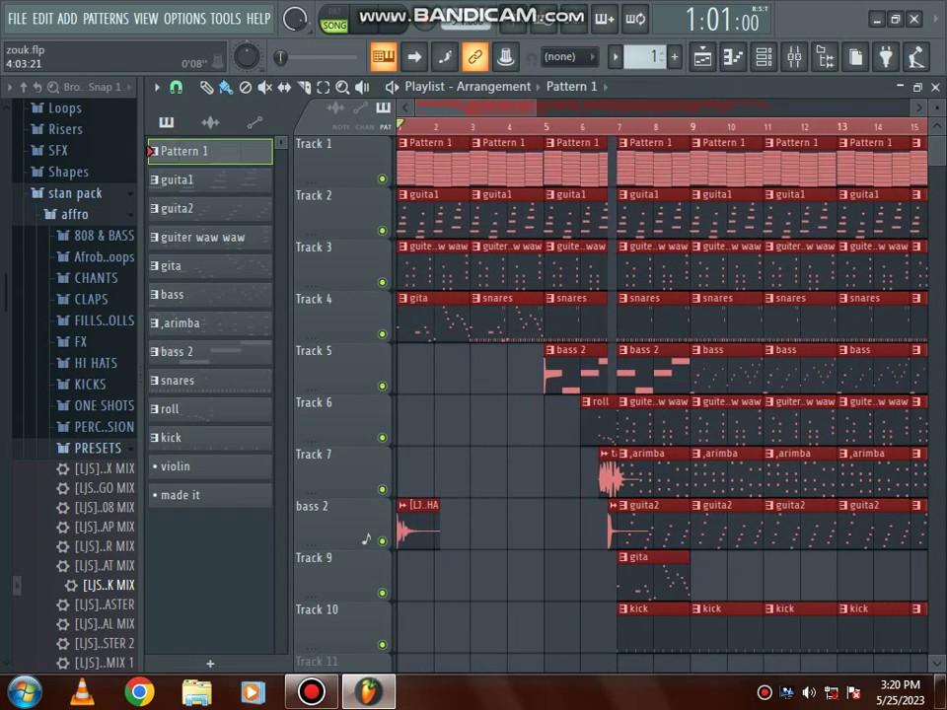
pyautogui.scroll(-5, 661, 395)
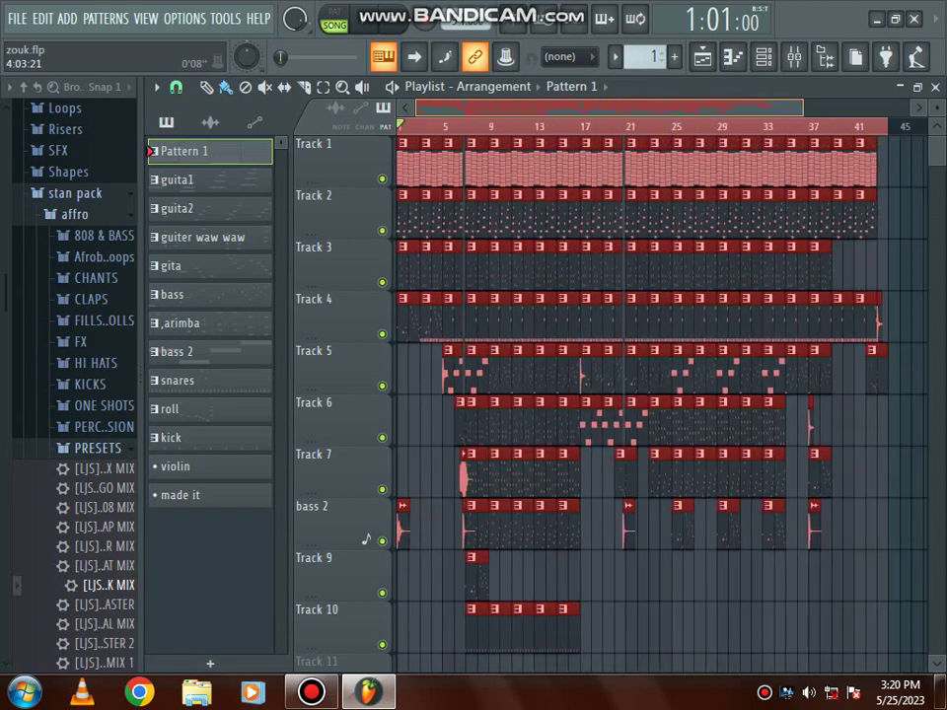
pyautogui.scroll(3, 661, 395)
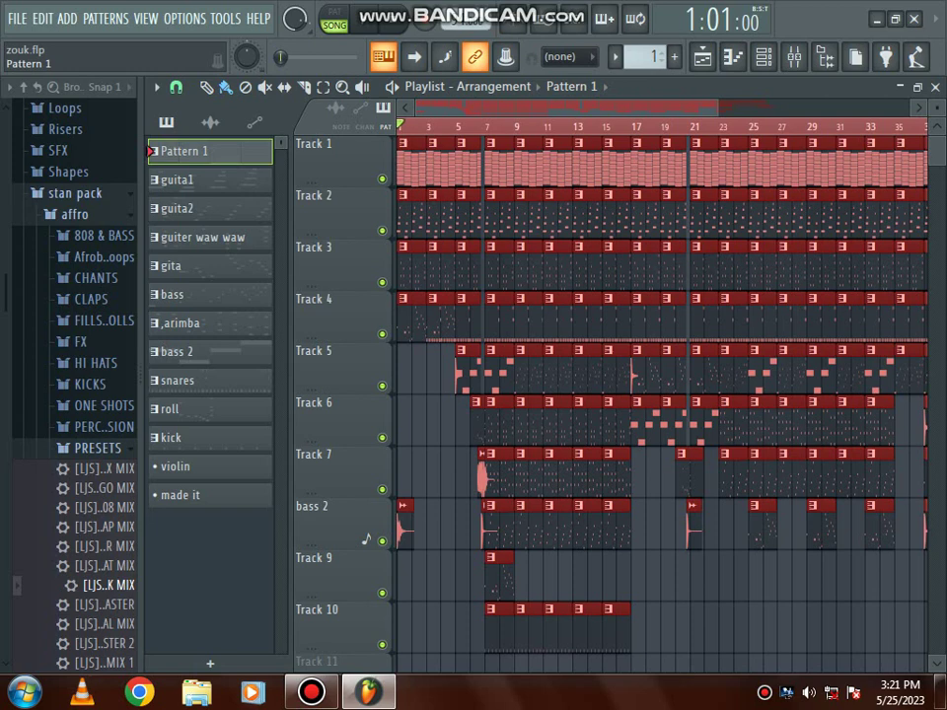
pyautogui.press('space')
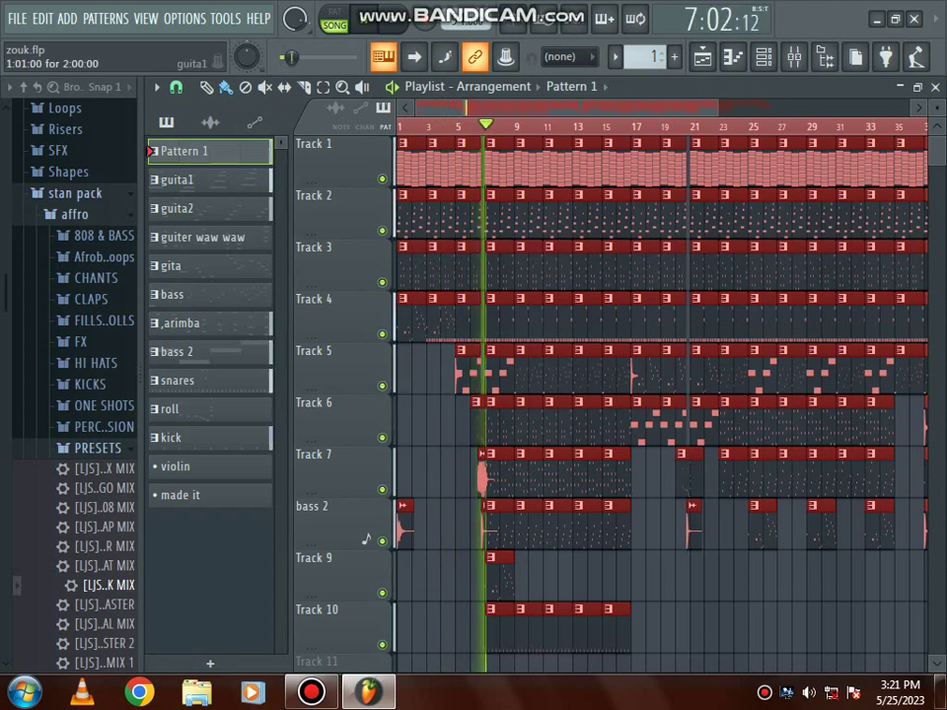
pyautogui.press('space')
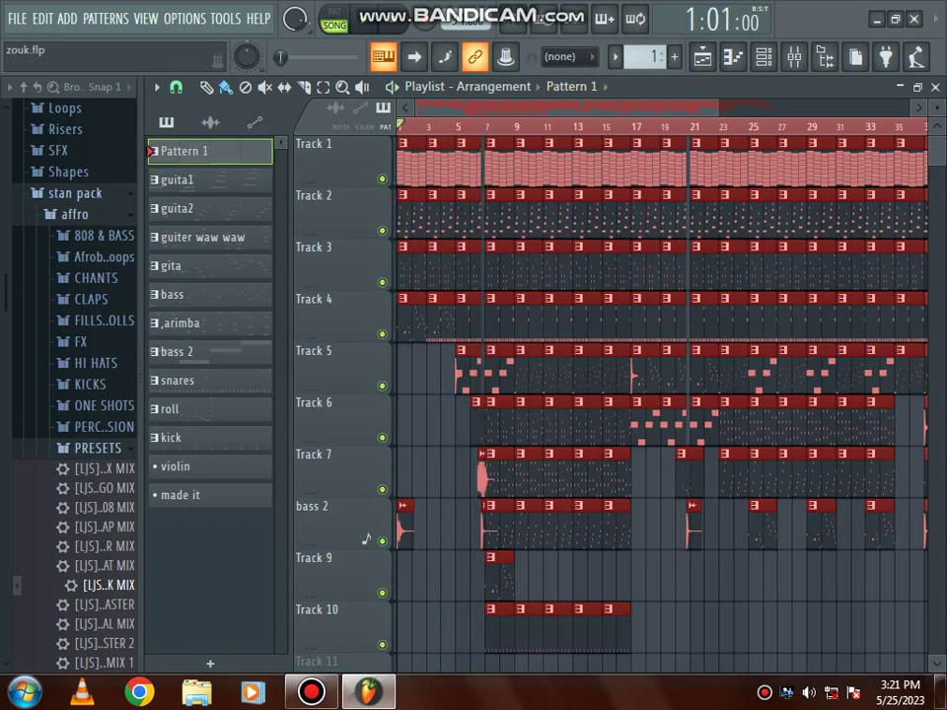
pyautogui.moveTo(717, 108); pyautogui.dragTo(446, 108)
pyautogui.keyDown('ctrl'); pyautogui.scroll(-4, 661, 394); pyautogui.keyUp('ctrl')
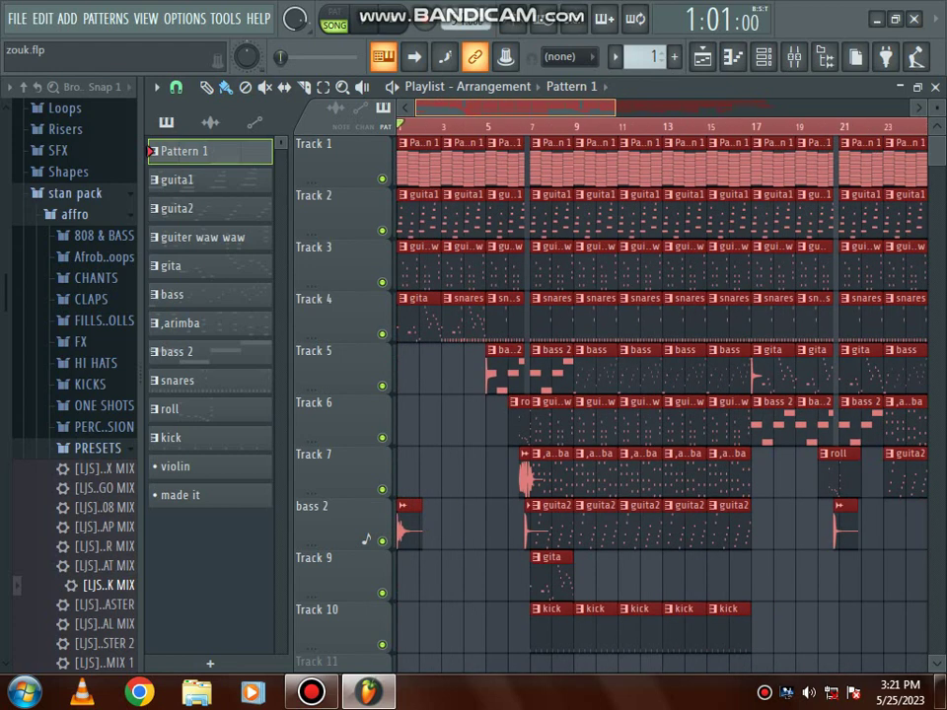
pyautogui.keyDown('ctrl'); pyautogui.scroll(-3, 661, 395); pyautogui.keyUp('ctrl')
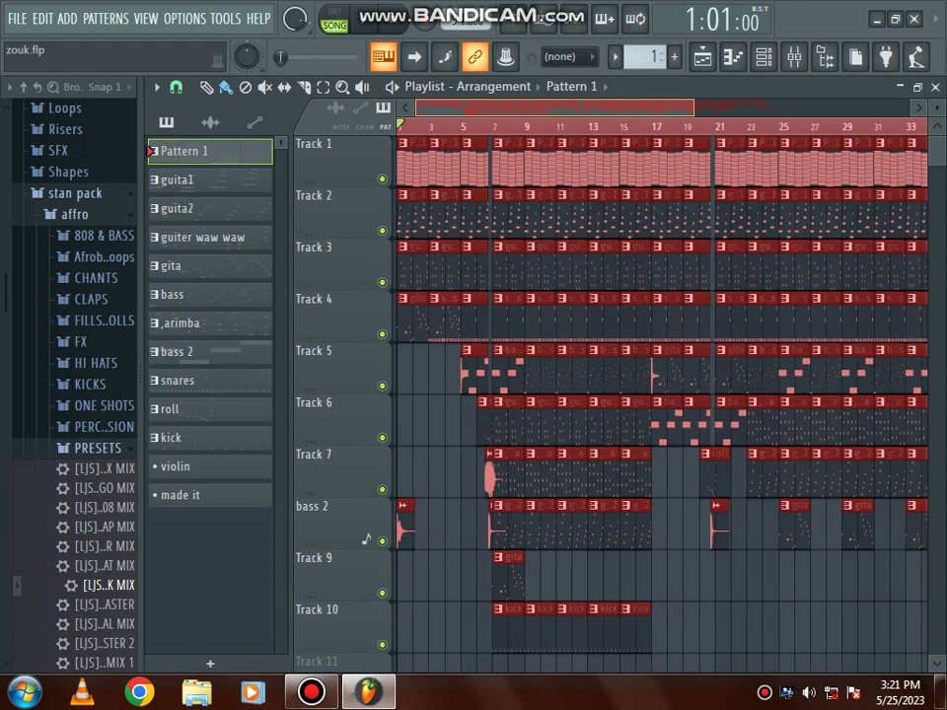
pyautogui.keyDown('ctrl'); pyautogui.scroll(5, 661, 395); pyautogui.keyUp('ctrl')
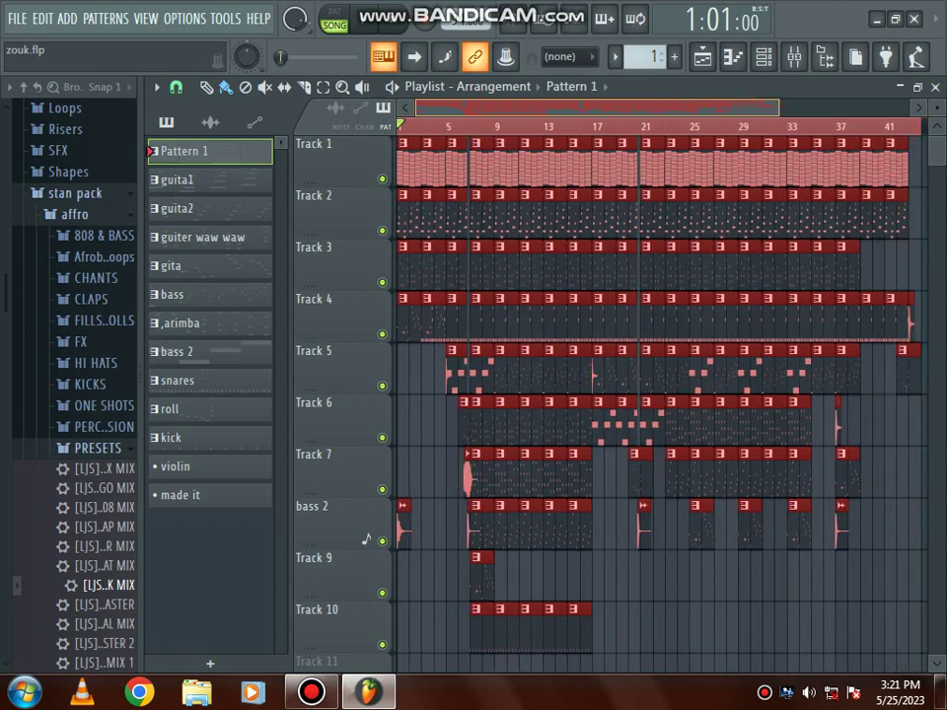
pyautogui.keyDown('ctrl'); pyautogui.scroll(1, 661, 395); pyautogui.keyUp('ctrl')
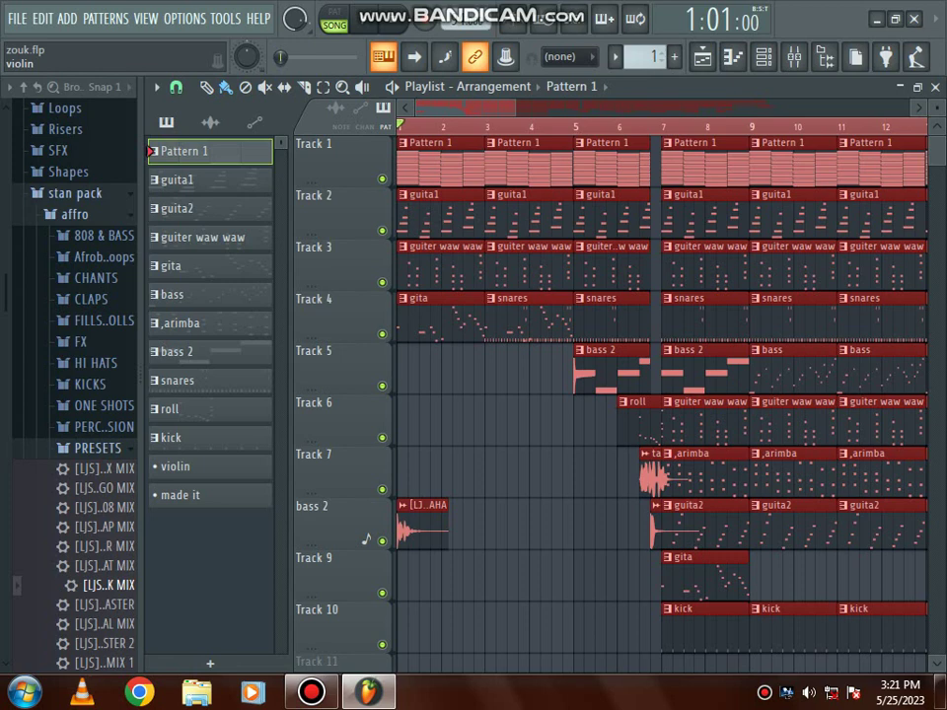
# Switch playback to pattern mode and check the violin and made it patterns.
pyautogui.click(202, 467)
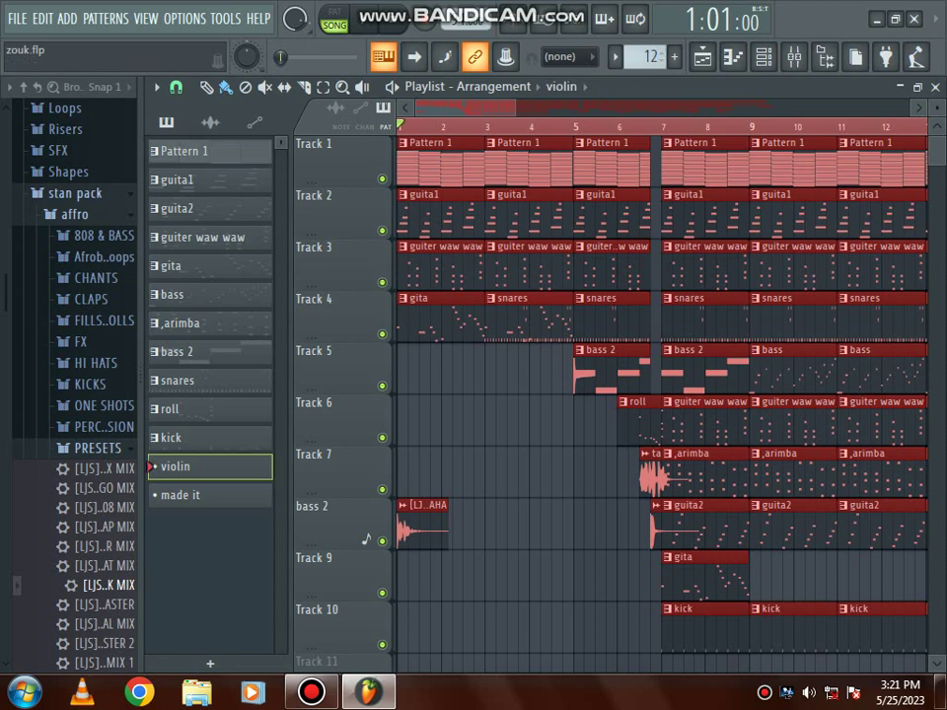
pyautogui.click(335, 18)
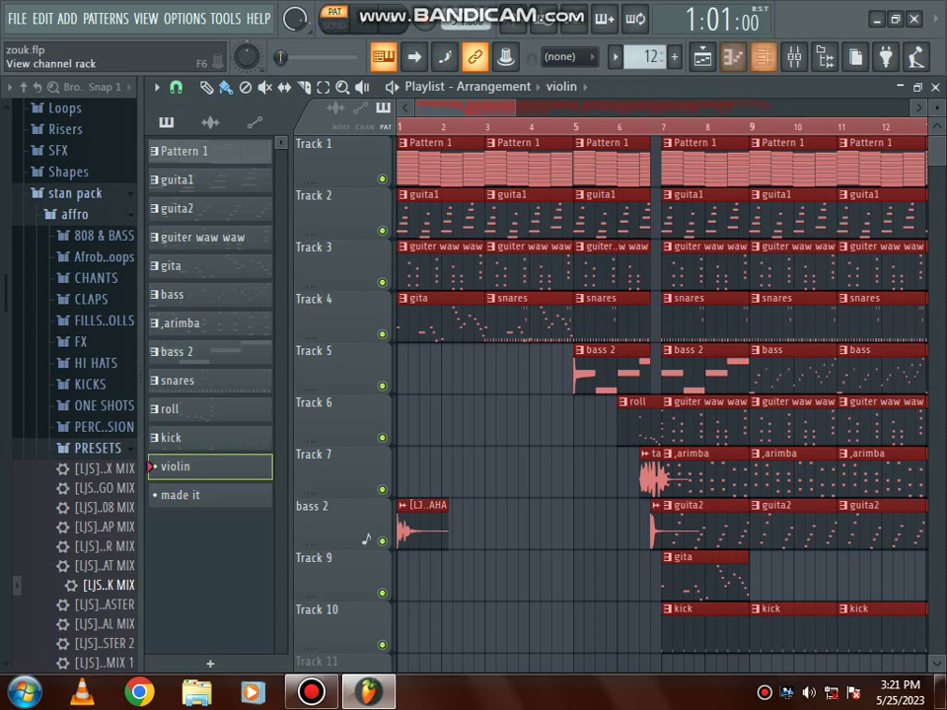
pyautogui.click(763, 57)
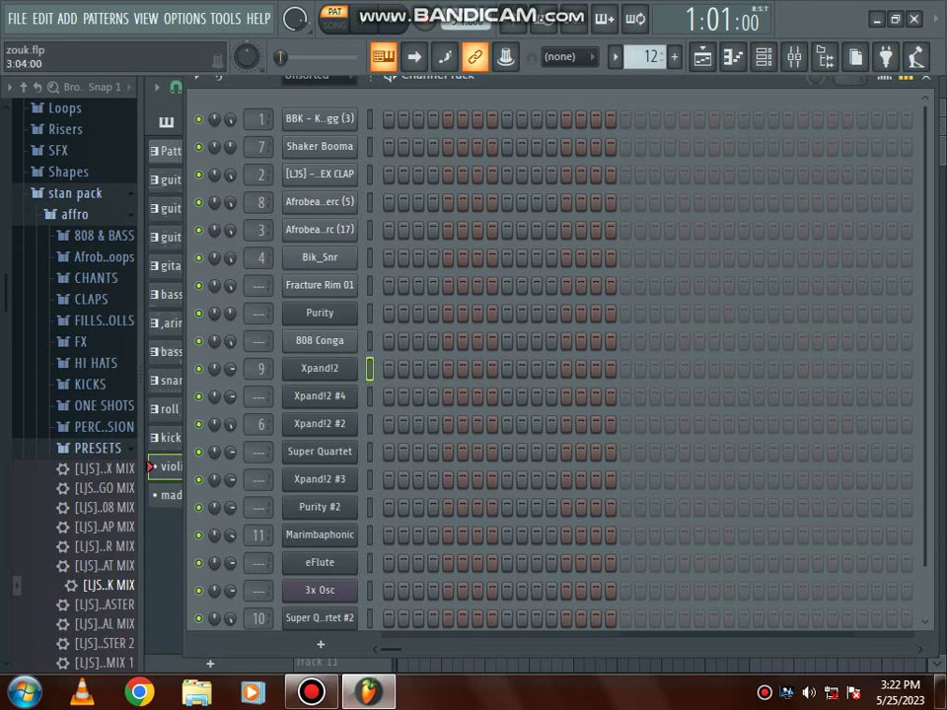
pyautogui.click(925, 79)
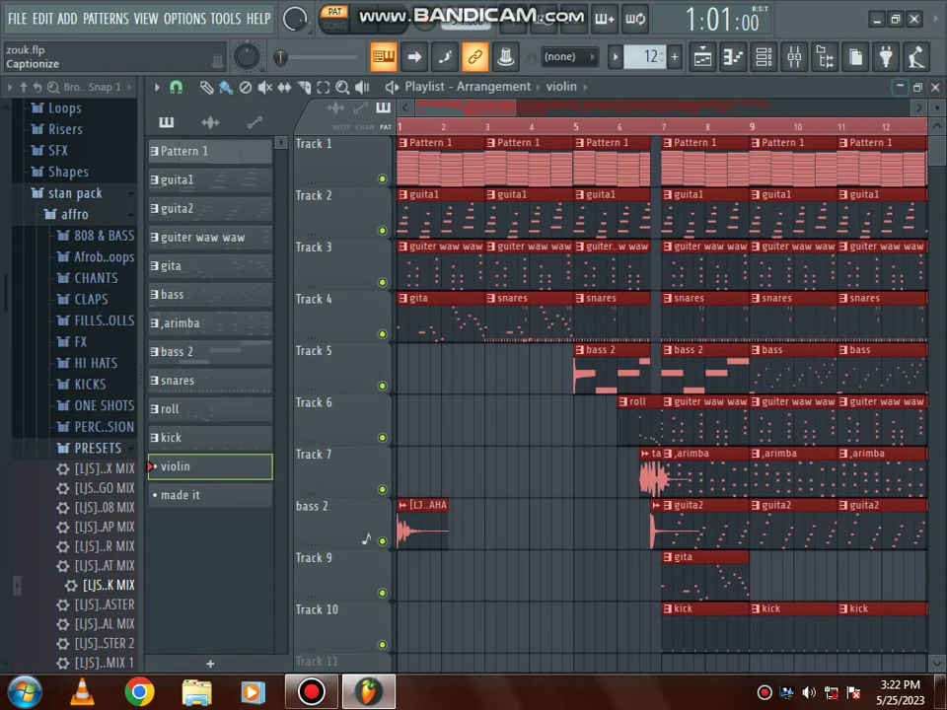
pyautogui.click(209, 495)
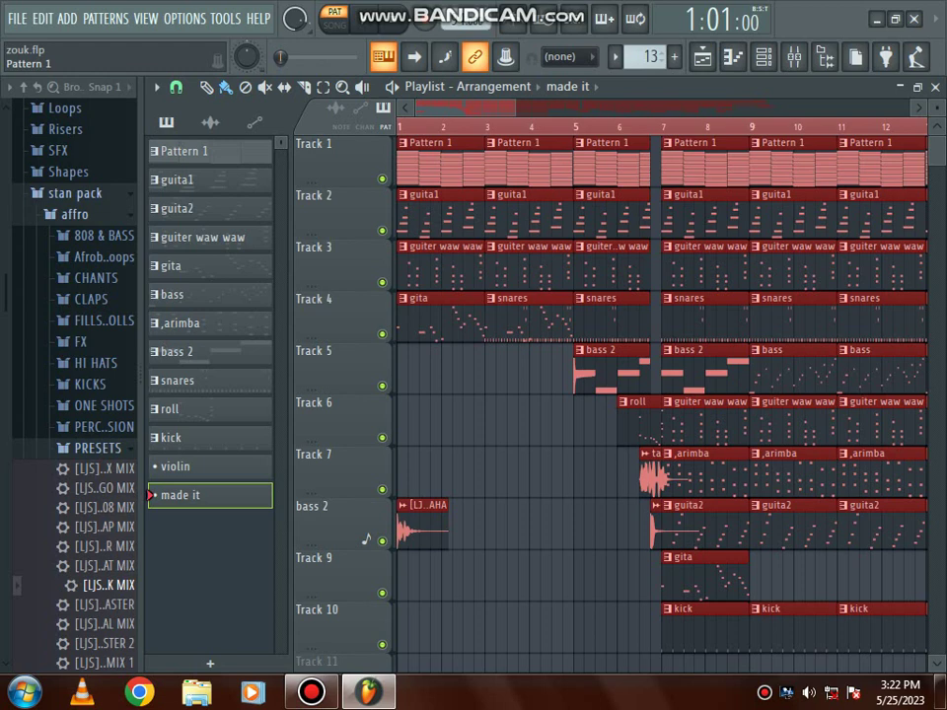
# Open Pattern 1's Xpand!2 notes in the piano roll, sound the A4 key, and examine the chords across all octaves.
pyautogui.click(210, 152)
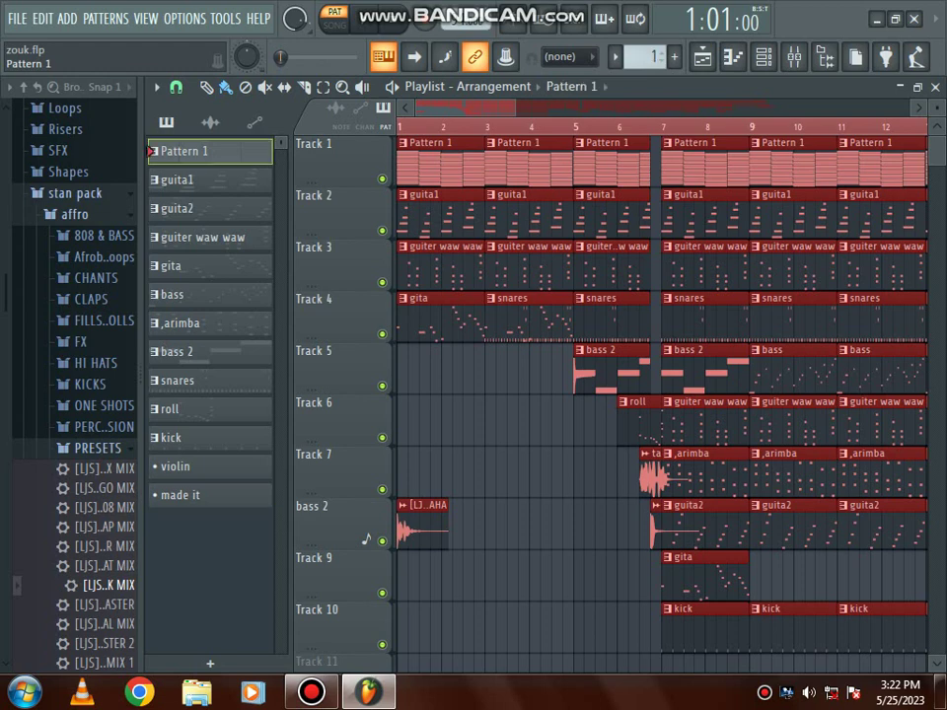
pyautogui.doubleClick(187, 145)
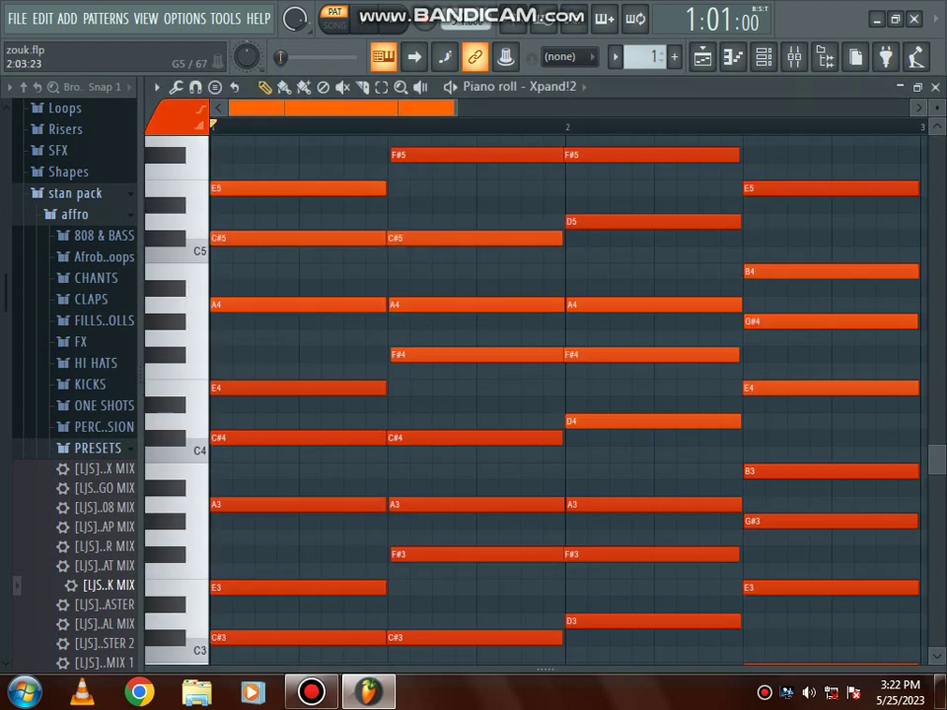
pyautogui.moveTo(937, 460); pyautogui.dragTo(937, 447)
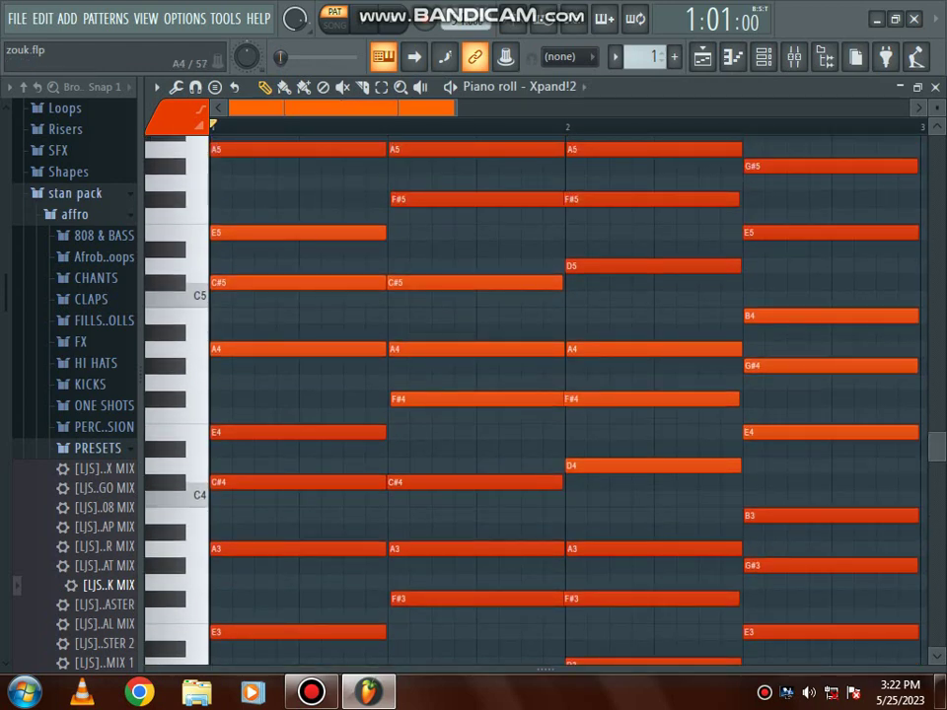
pyautogui.click(192, 349)
pyautogui.click(192, 349)
pyautogui.scroll(-3, 562, 395)
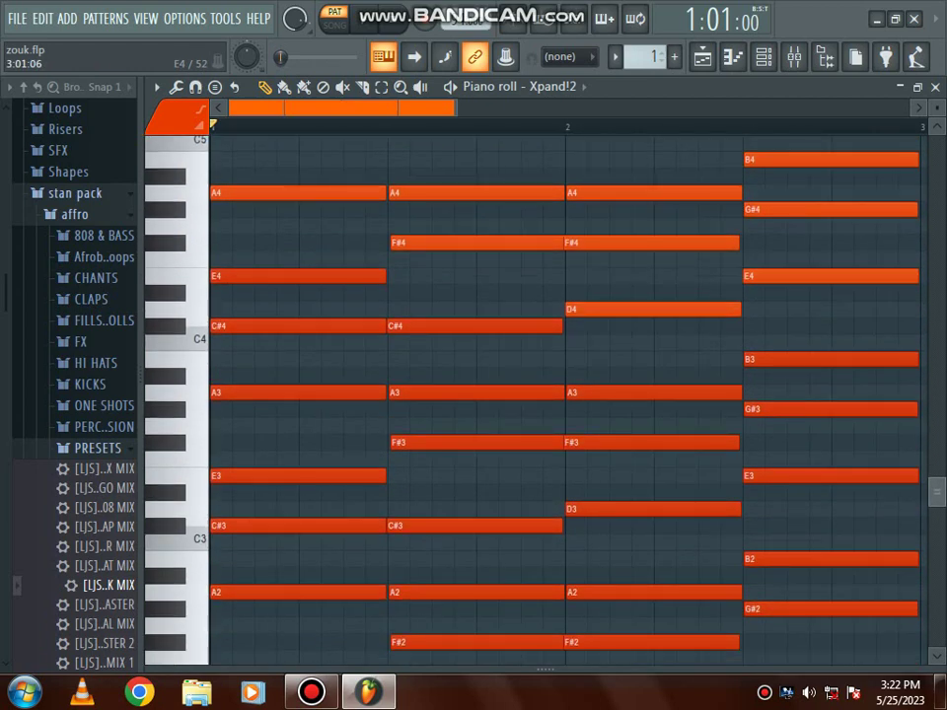
pyautogui.scroll(-3, 563, 395)
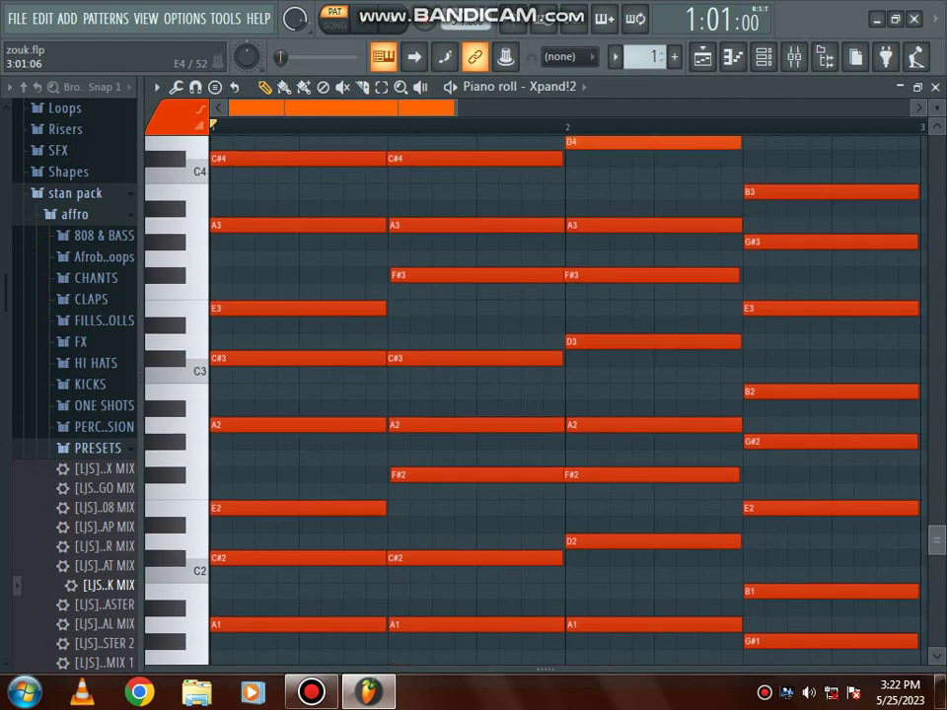
pyautogui.scroll(-3, 562, 394)
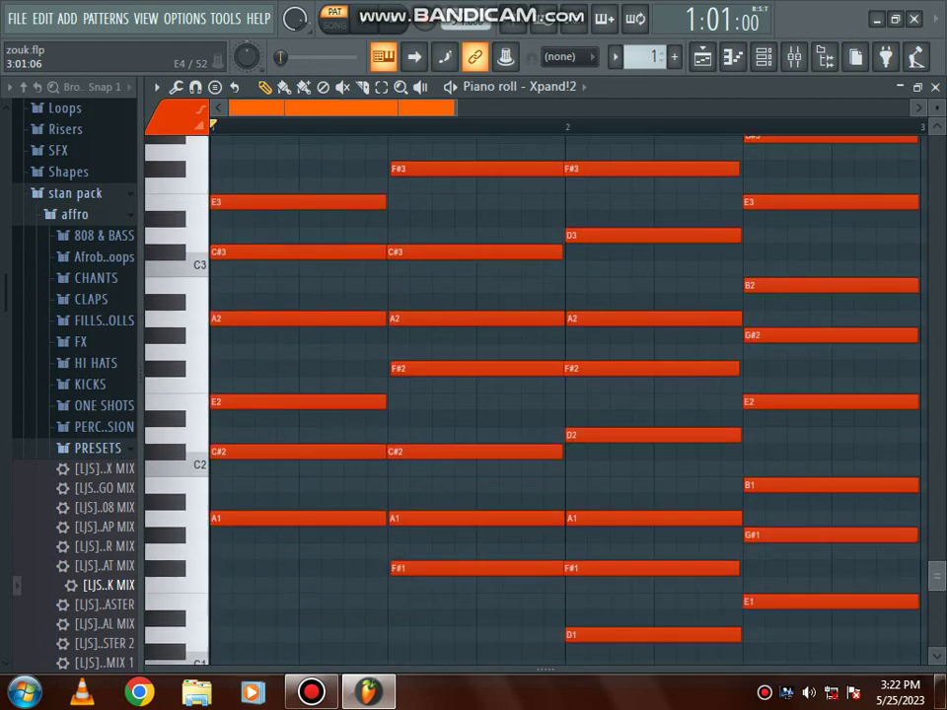
pyautogui.scroll(3, 562, 395)
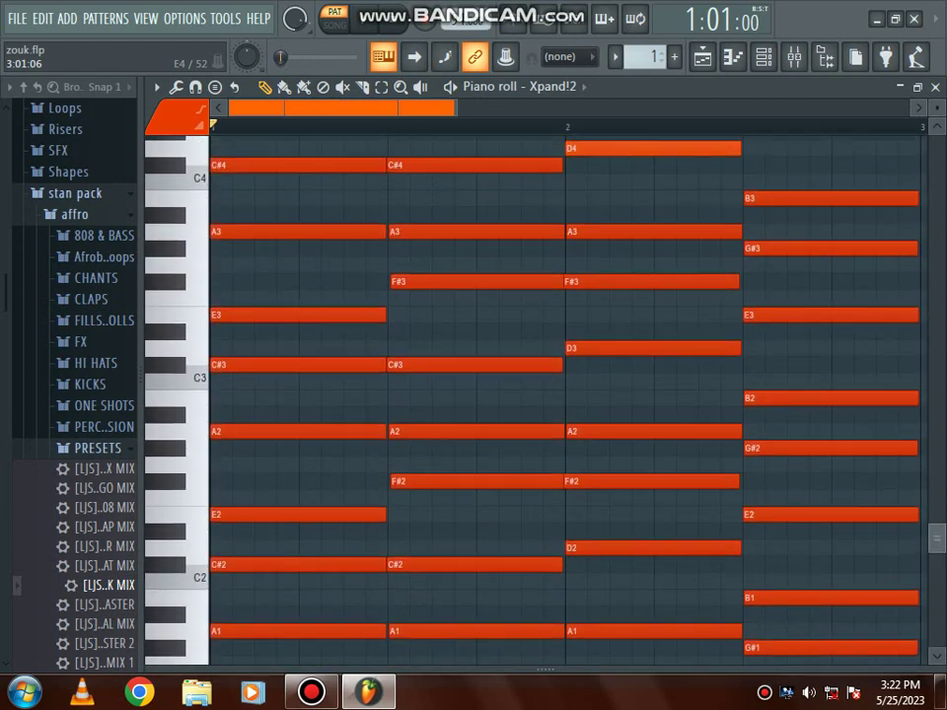
pyautogui.scroll(-3, 562, 395)
pyautogui.moveTo(937, 589); pyautogui.dragTo(937, 232)
pyautogui.scroll(-8, 563, 395)
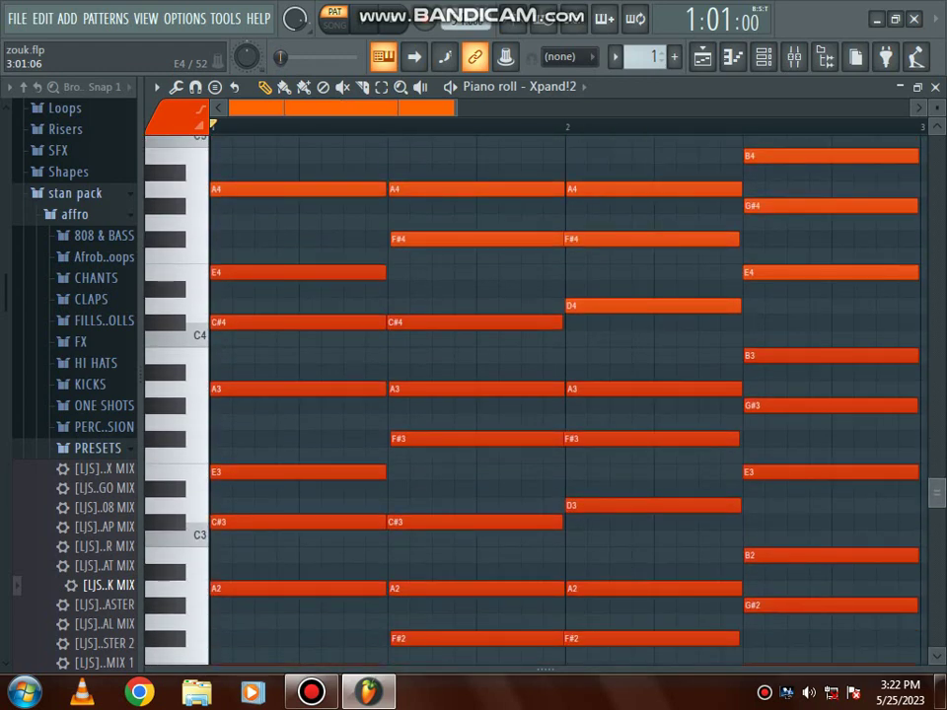
# Play back Pattern 1's chord progression while following its notes in the piano roll, and close the piano roll.
pyautogui.press('space')
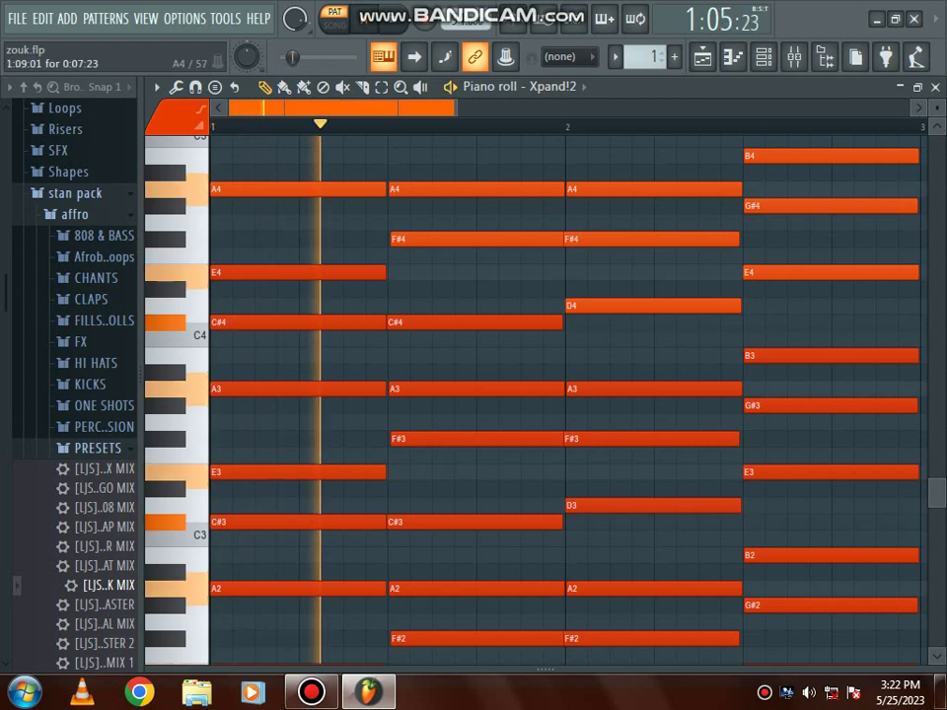
pyautogui.scroll(4, 562, 395)
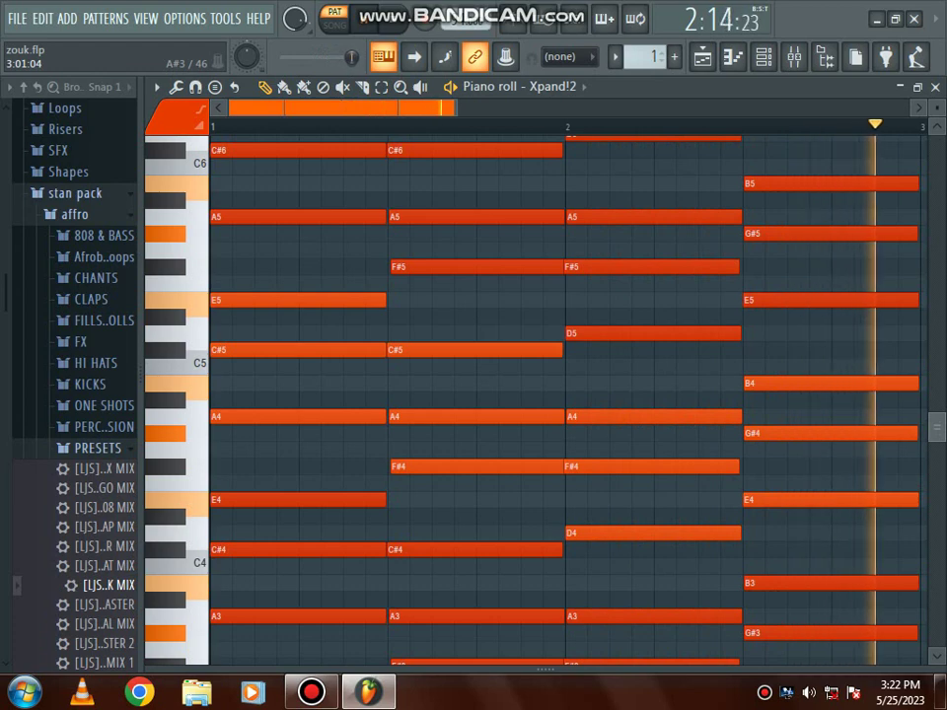
pyautogui.scroll(2, 562, 394)
pyautogui.scroll(-3, 562, 394)
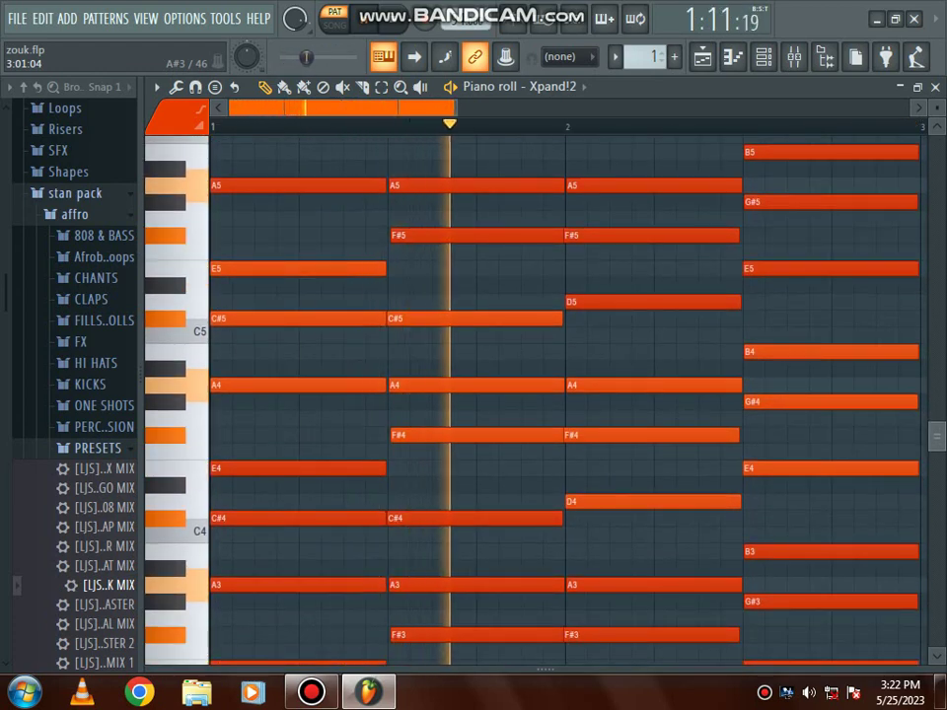
pyautogui.scroll(-1, 562, 394)
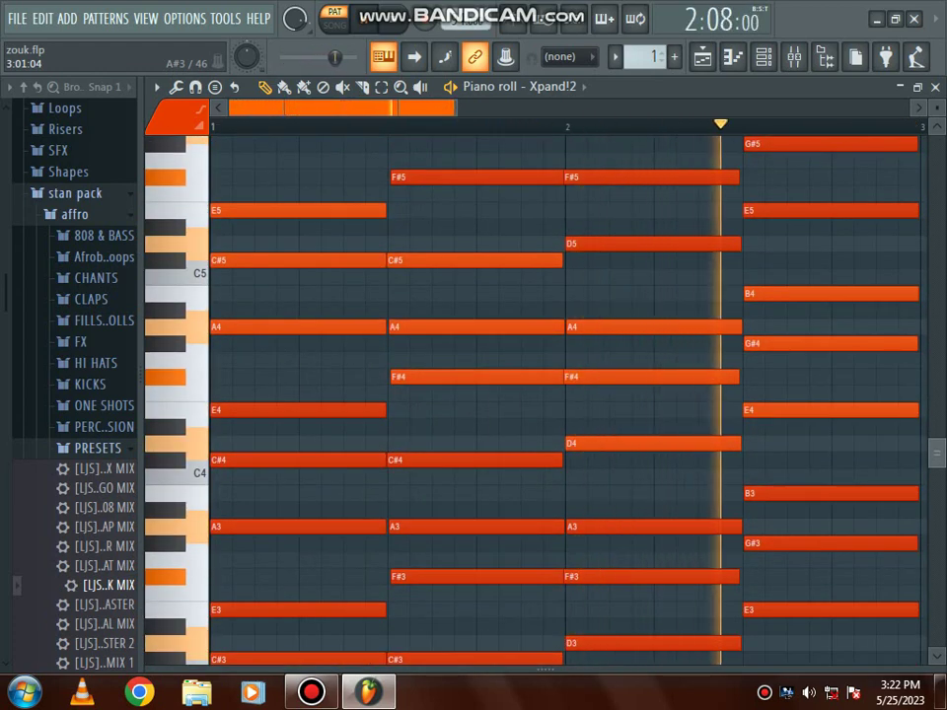
pyautogui.scroll(1, 562, 395)
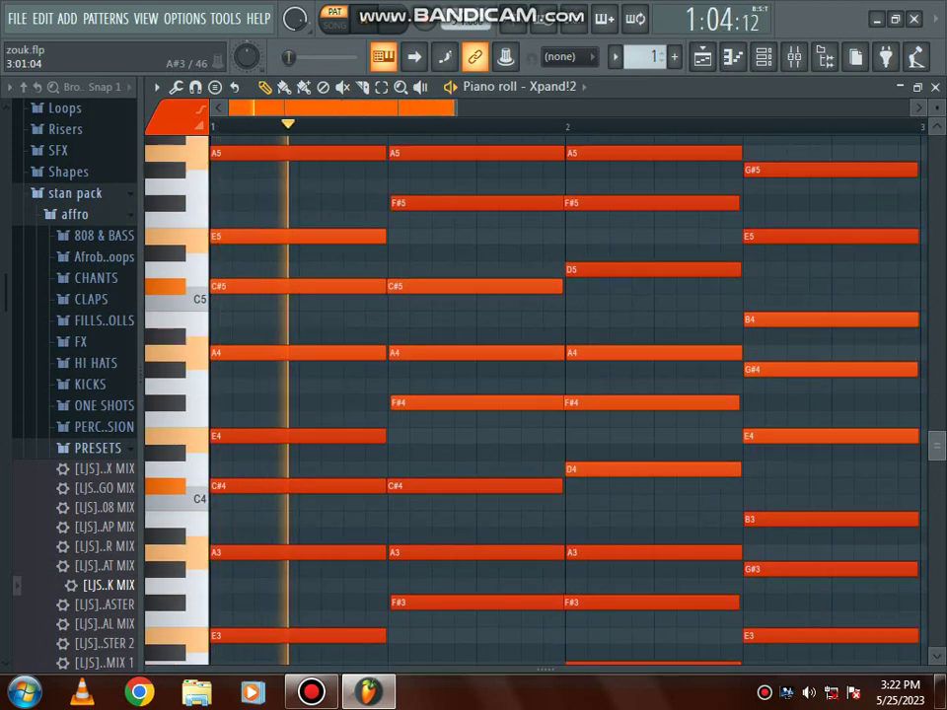
pyautogui.scroll(-1, 563, 395)
pyautogui.press('space')
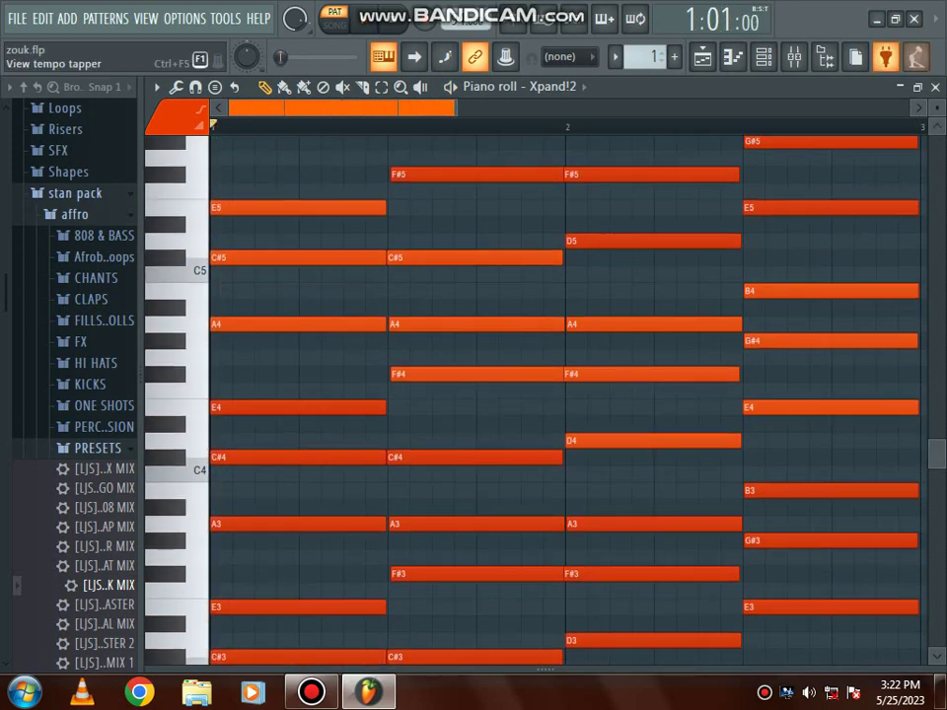
pyautogui.click(935, 87)
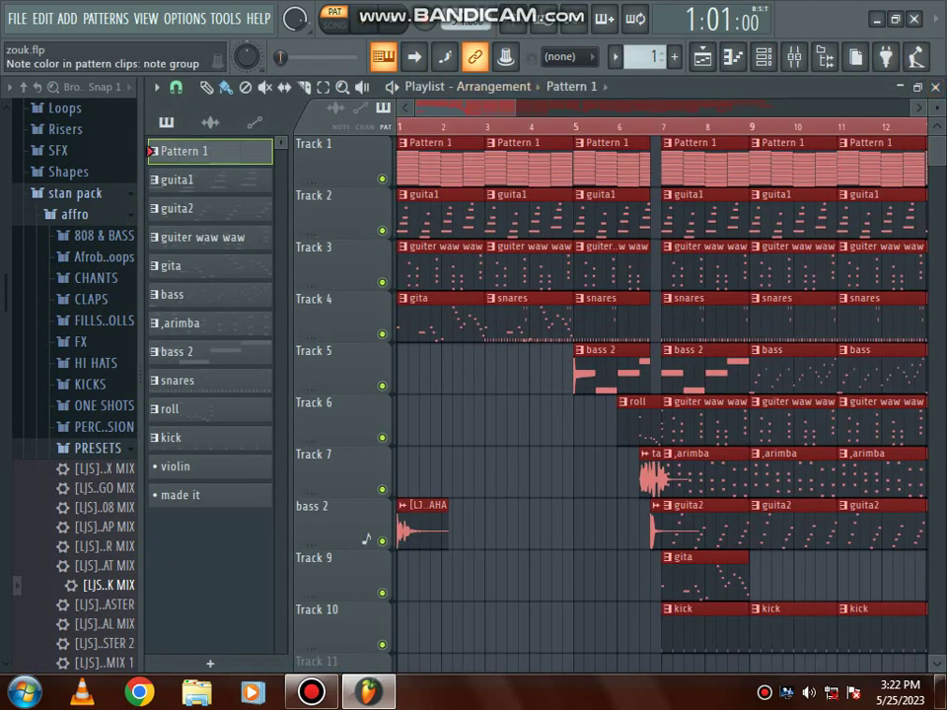
# Open the Xpand!2 instrument used by Pattern 1 from the channel rack and reposition its plugin window.
pyautogui.click(205, 180)
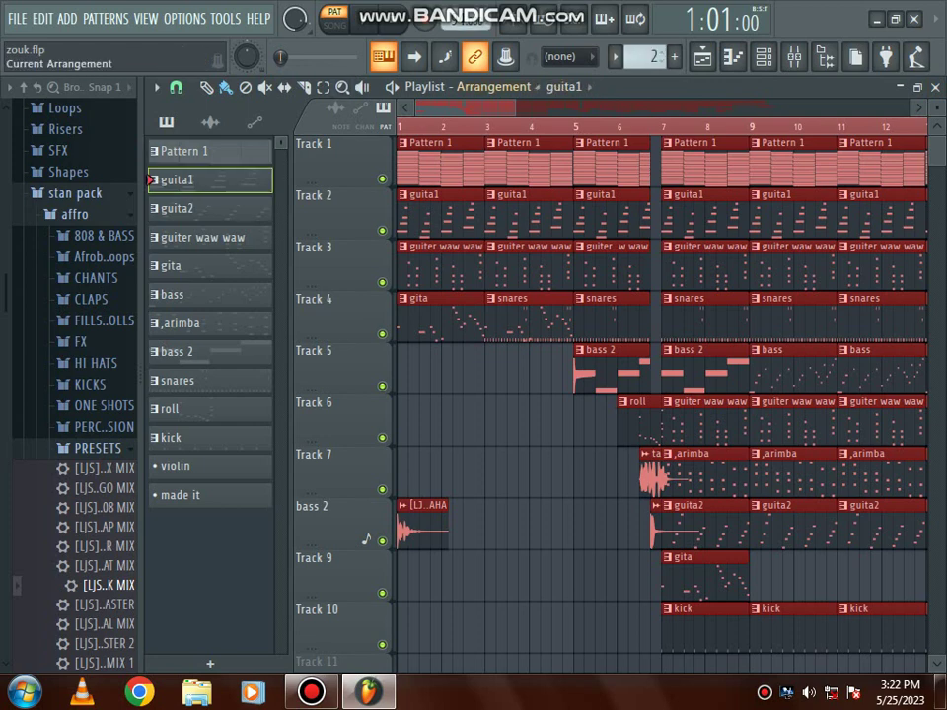
pyautogui.click(205, 151)
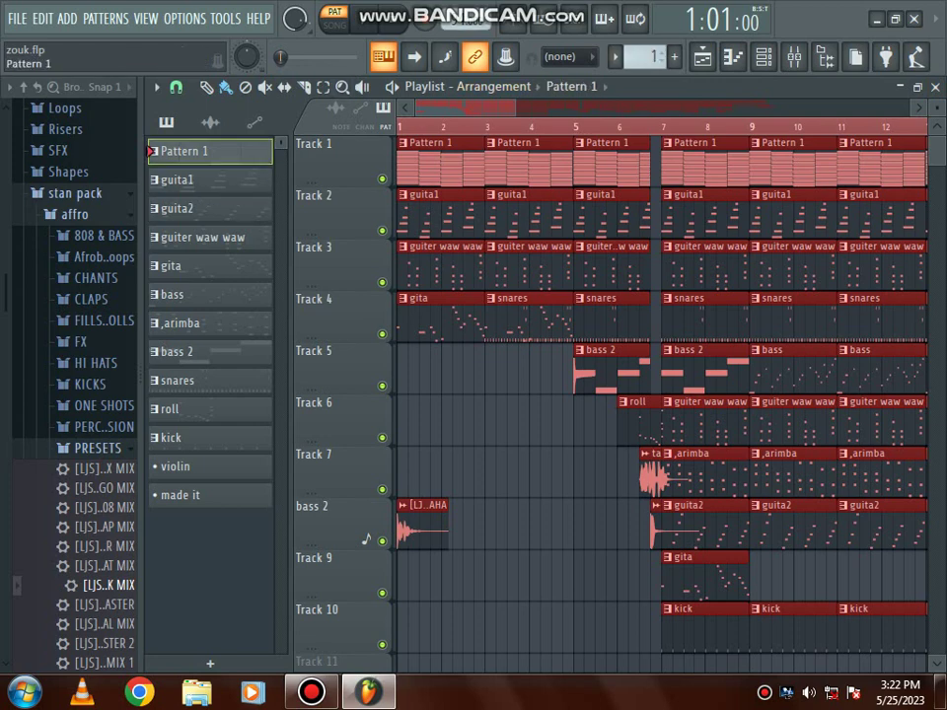
pyautogui.click(764, 57)
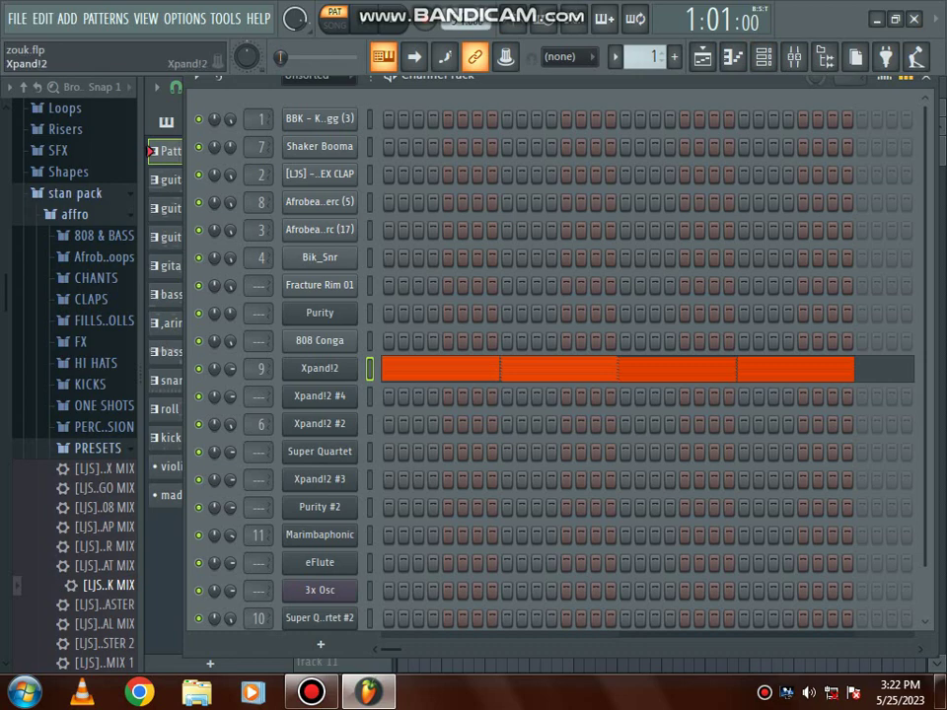
pyautogui.click(320, 368)
pyautogui.moveTo(365, 147); pyautogui.dragTo(679, 138)
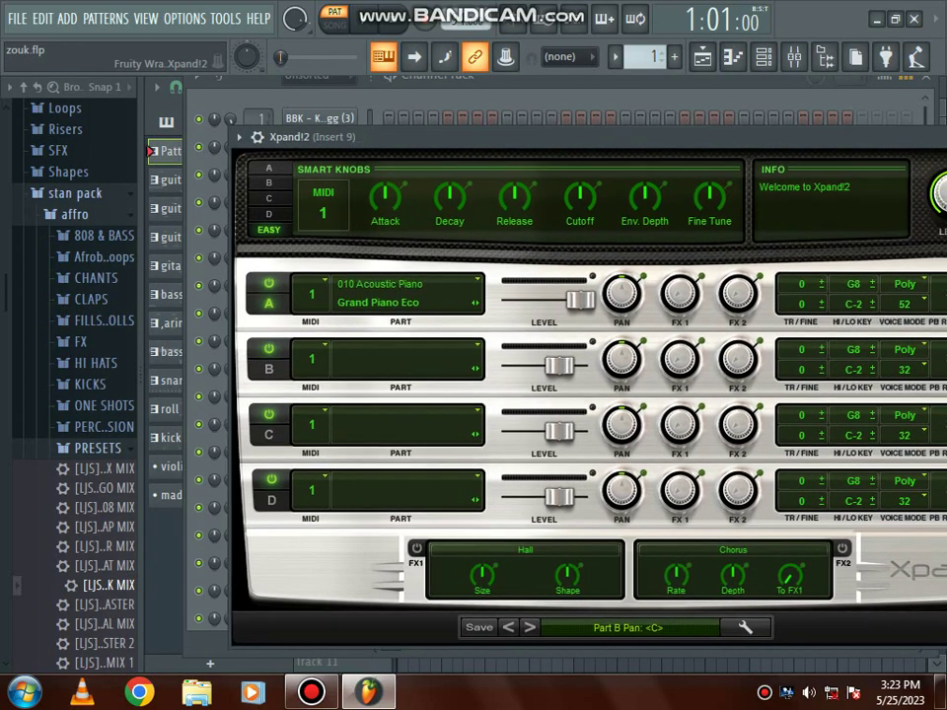
# Choose the Grand Piano Eco sound from 010 Acoustic Piano for part A of Xpand!2, and close the instrument.
pyautogui.click(340, 308)
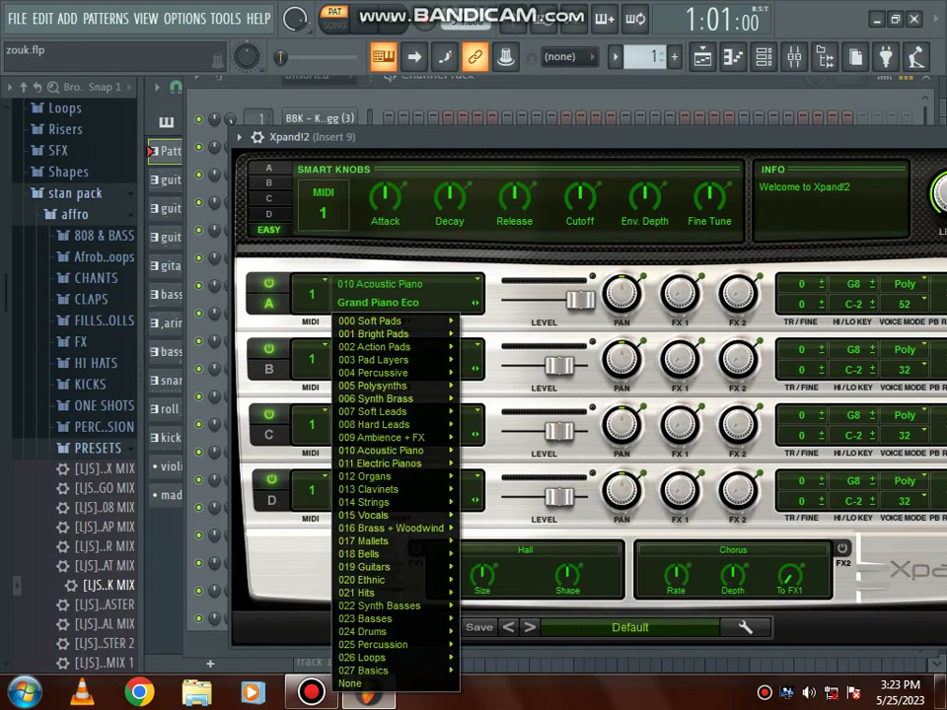
pyautogui.moveTo(385, 463)
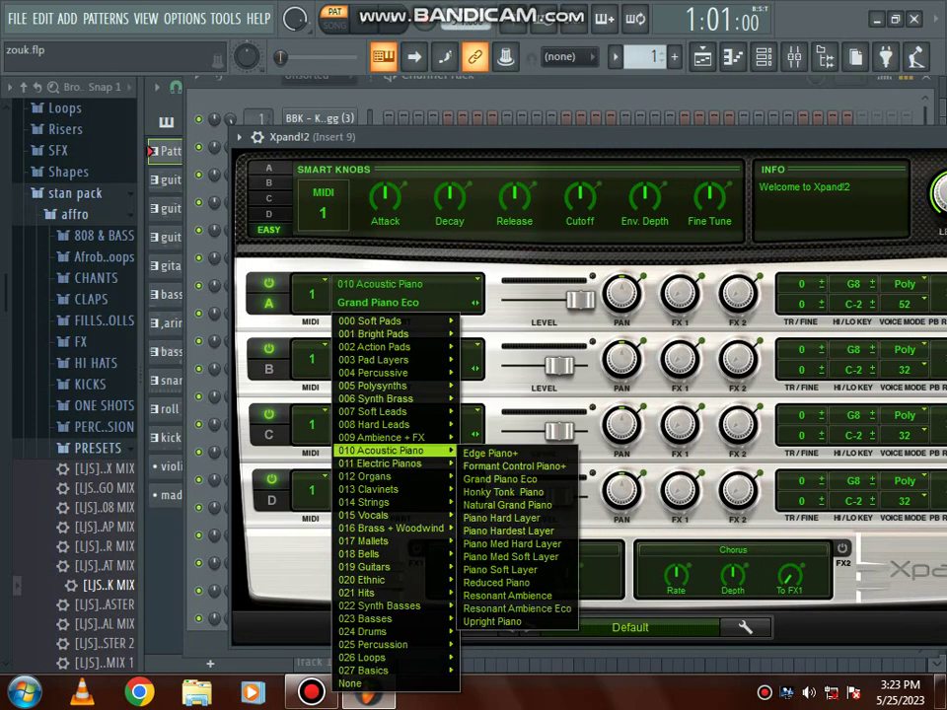
pyautogui.click(501, 478)
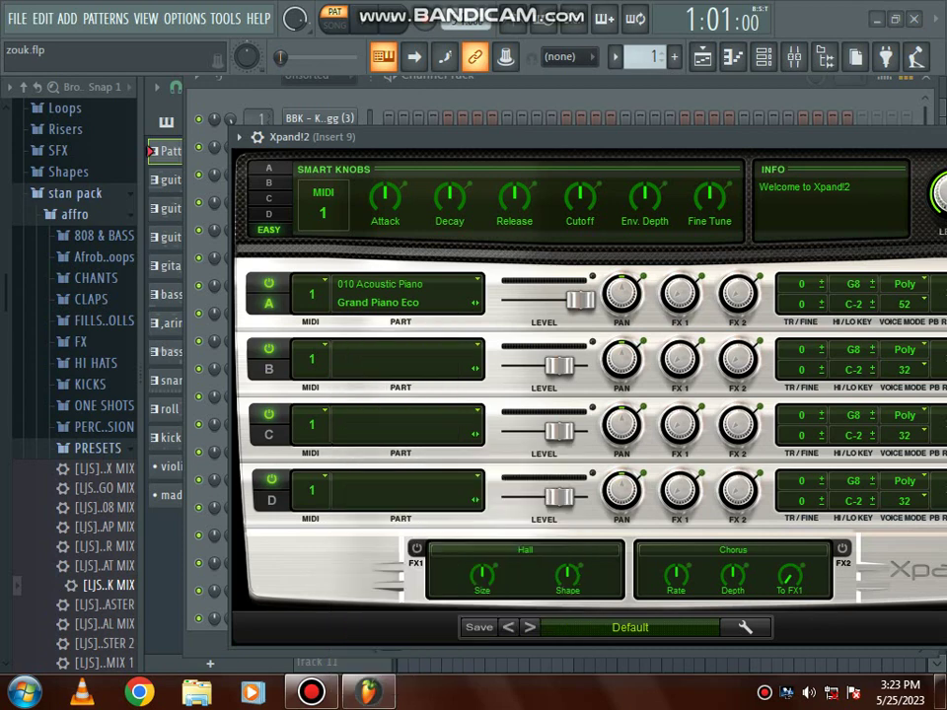
pyautogui.moveTo(799, 137); pyautogui.dragTo(551, 160)
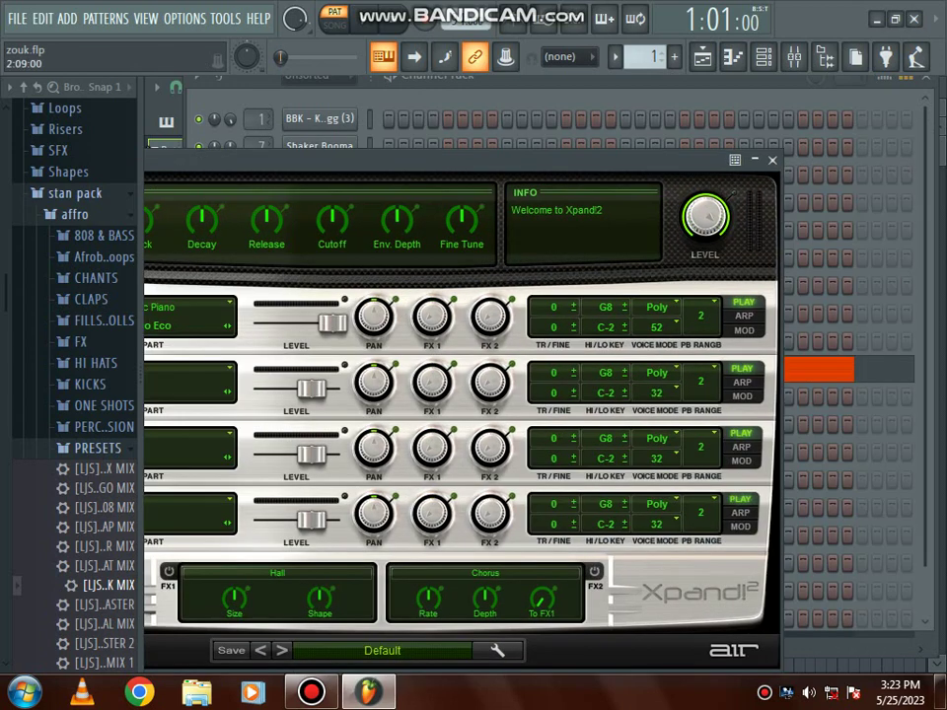
pyautogui.click(772, 160)
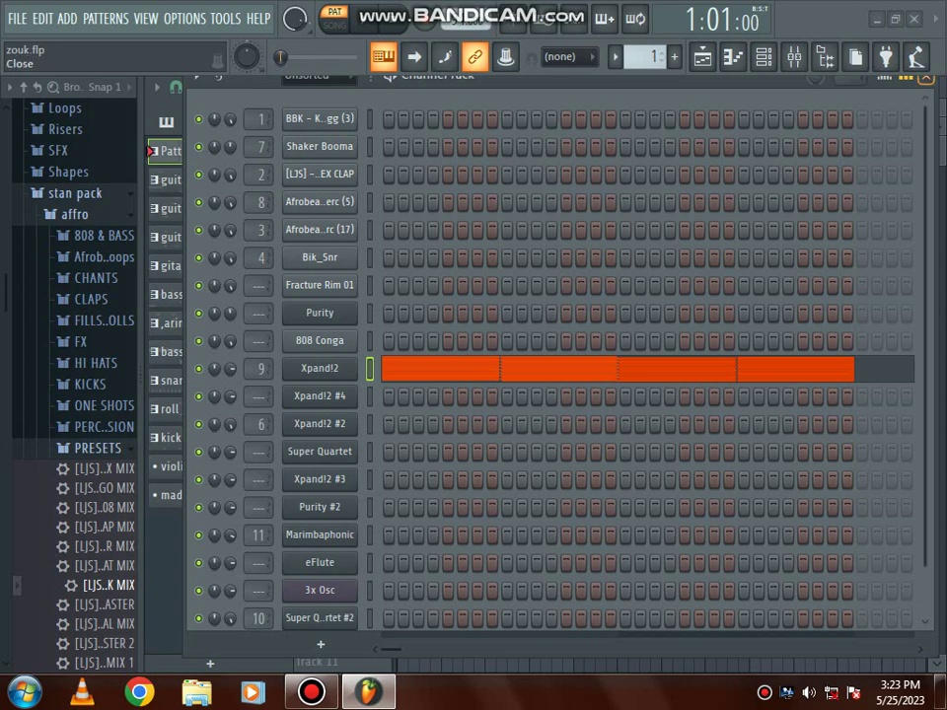
pyautogui.press('F5')
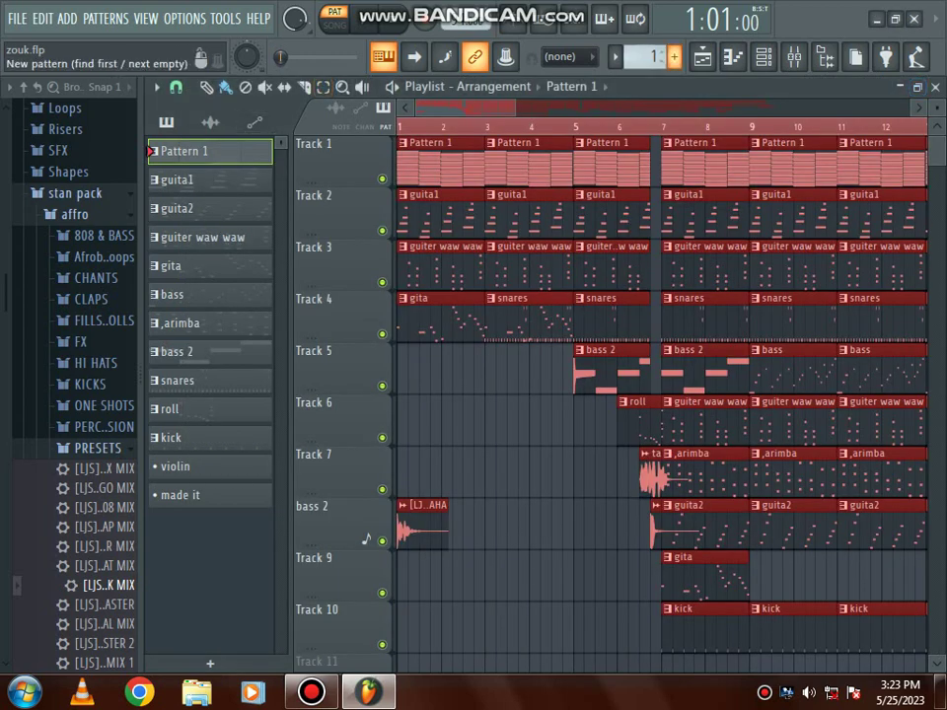
pyautogui.click(673, 56)
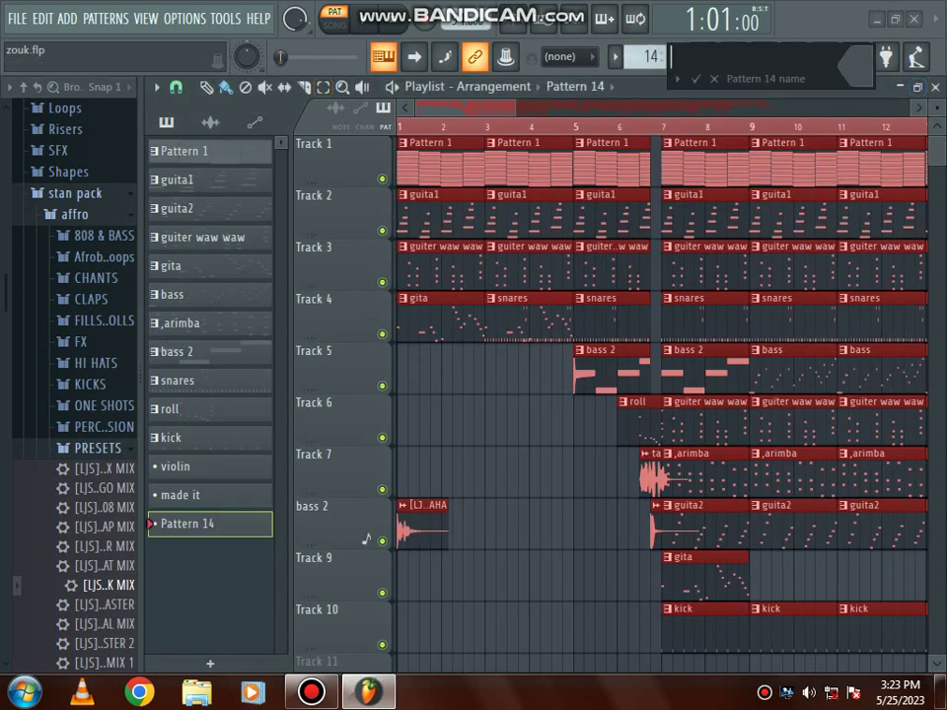
pyautogui.click(714, 79)
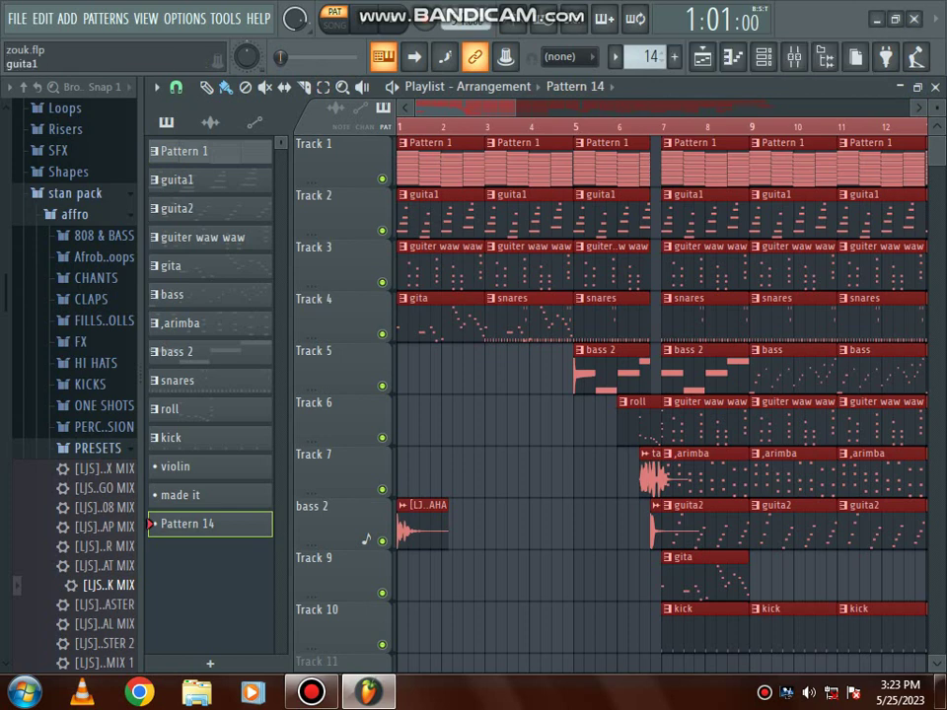
# Select the guita1 pattern, show its channels in the channel rack, and play it back briefly.
pyautogui.click(177, 179)
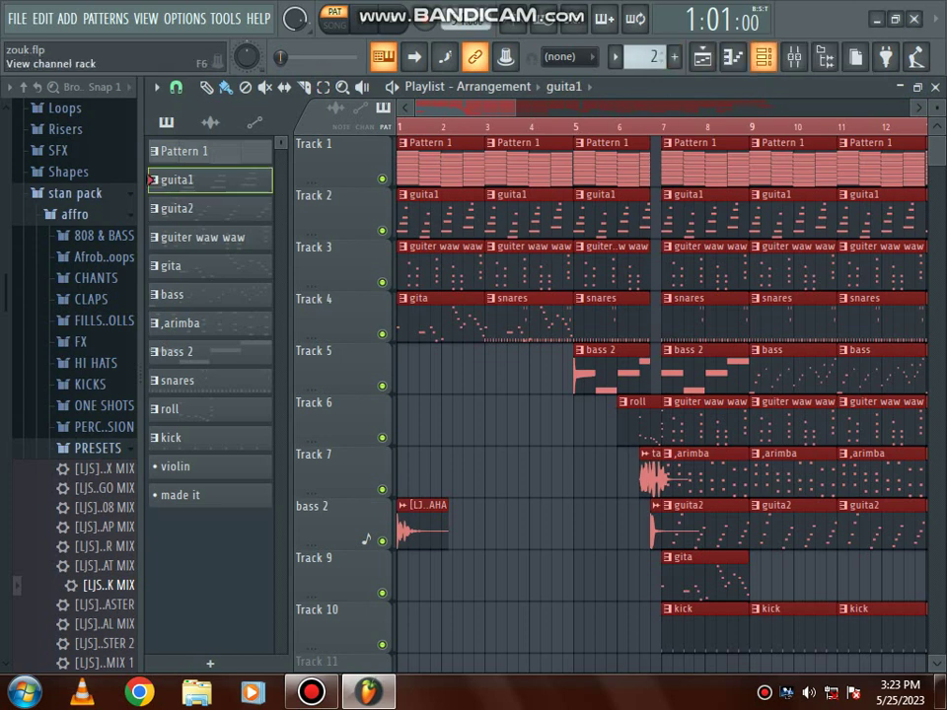
pyautogui.click(763, 57)
pyautogui.press('space')
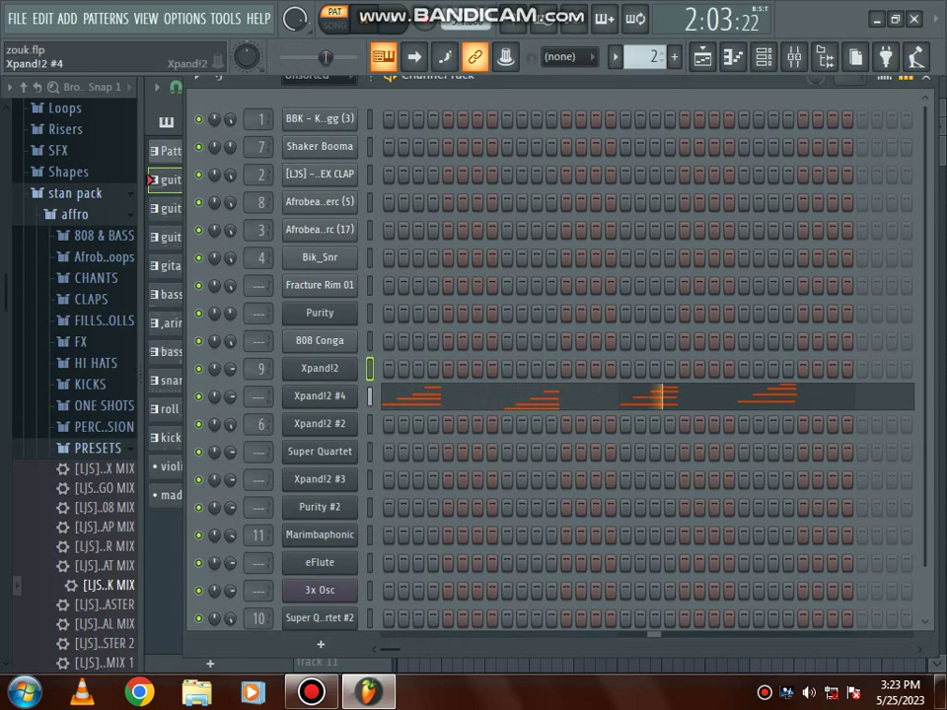
pyautogui.press('space')
# Open the Xpand!2 #4 instrument and choose the Ukelele+ sound from 019 Guitars for part A.
pyautogui.click(320, 396)
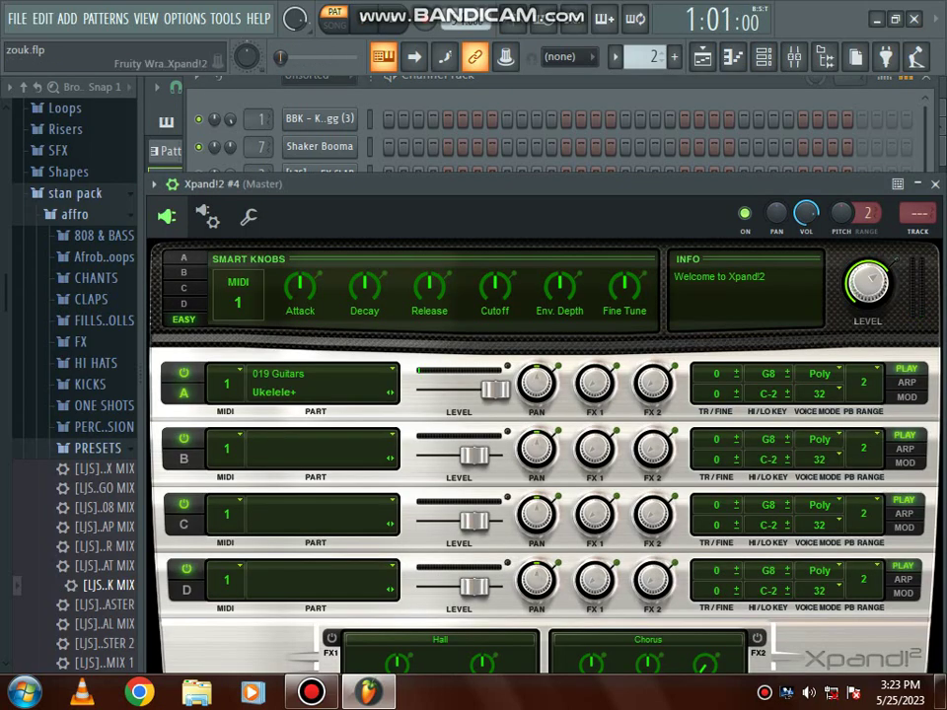
pyautogui.moveTo(414, 184); pyautogui.dragTo(427, 96)
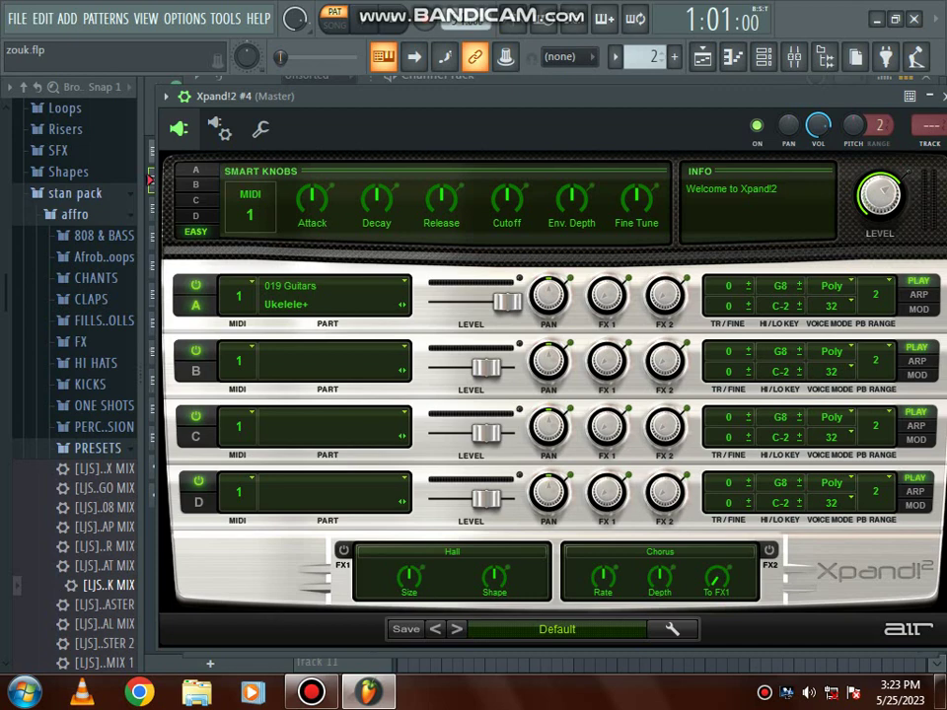
pyautogui.click(286, 304)
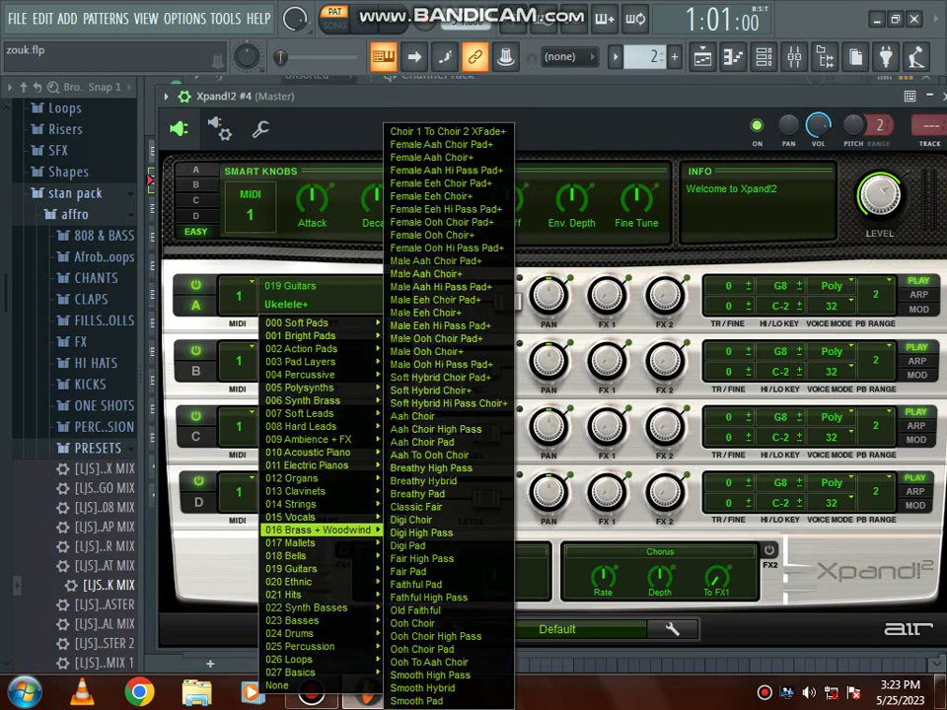
pyautogui.moveTo(296, 543)
pyautogui.moveTo(296, 569)
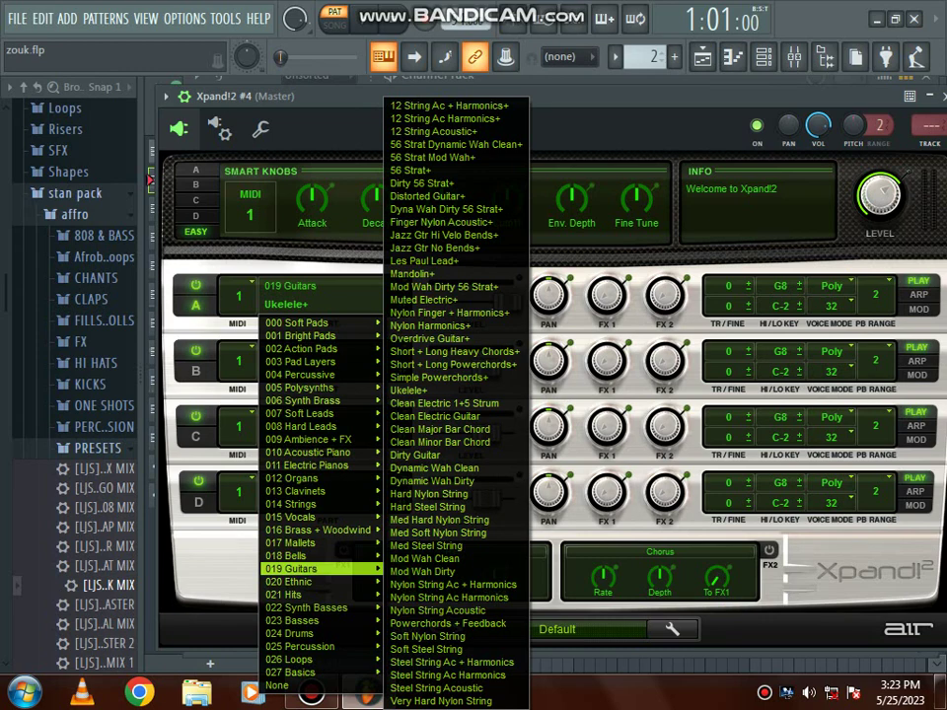
pyautogui.click(434, 389)
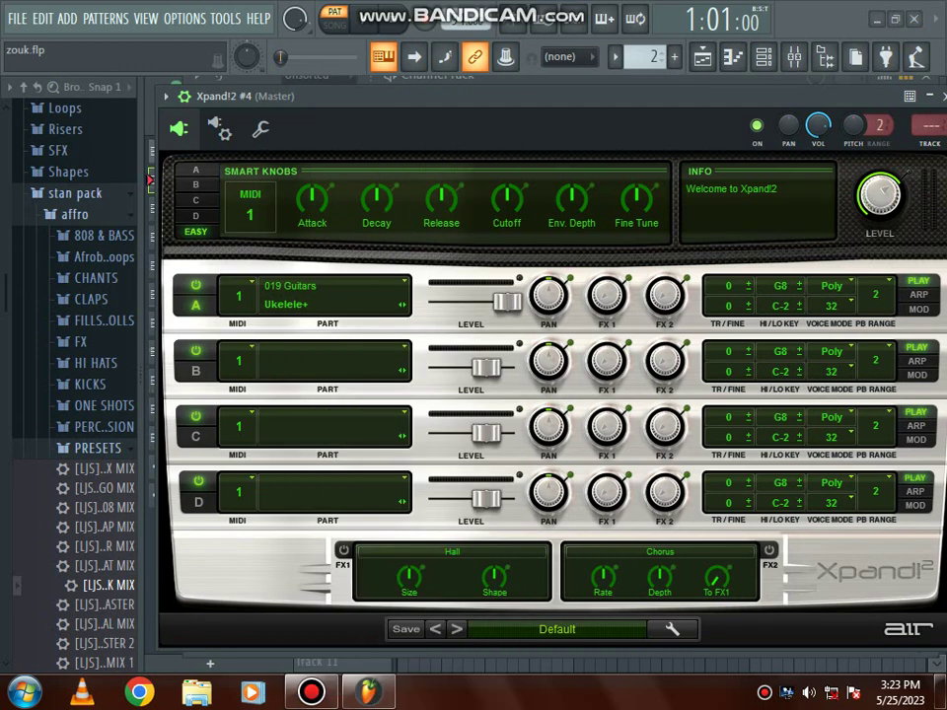
# Raise the master level of Xpand!2 #4 to +6.0 dB and close the instrument.
pyautogui.moveTo(880, 195); pyautogui.dragTo(880, 148)
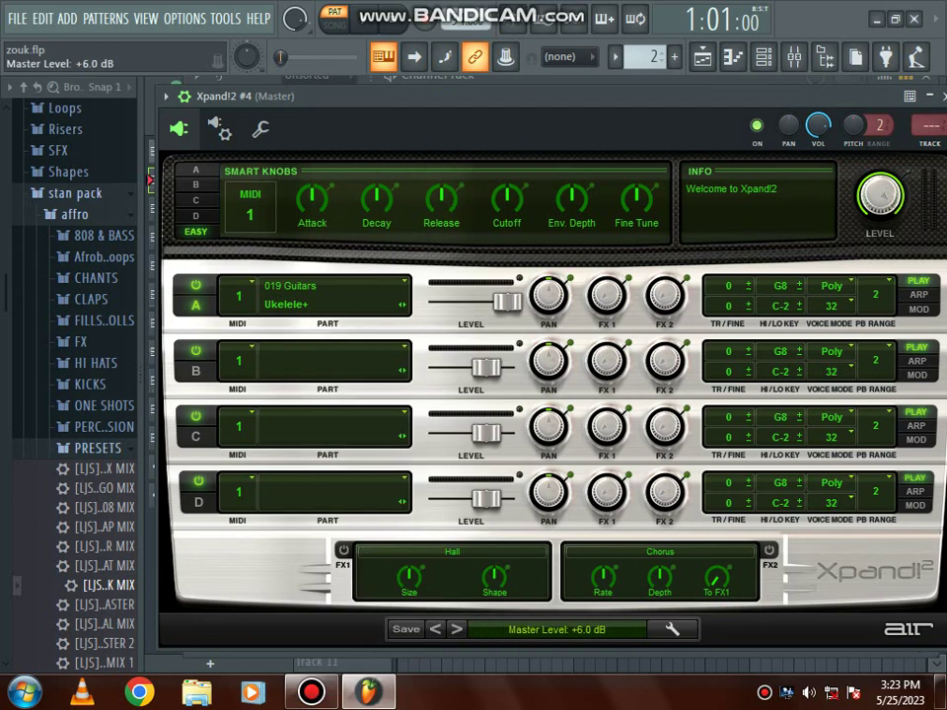
pyautogui.moveTo(690, 97); pyautogui.dragTo(574, 132)
pyautogui.click(830, 131)
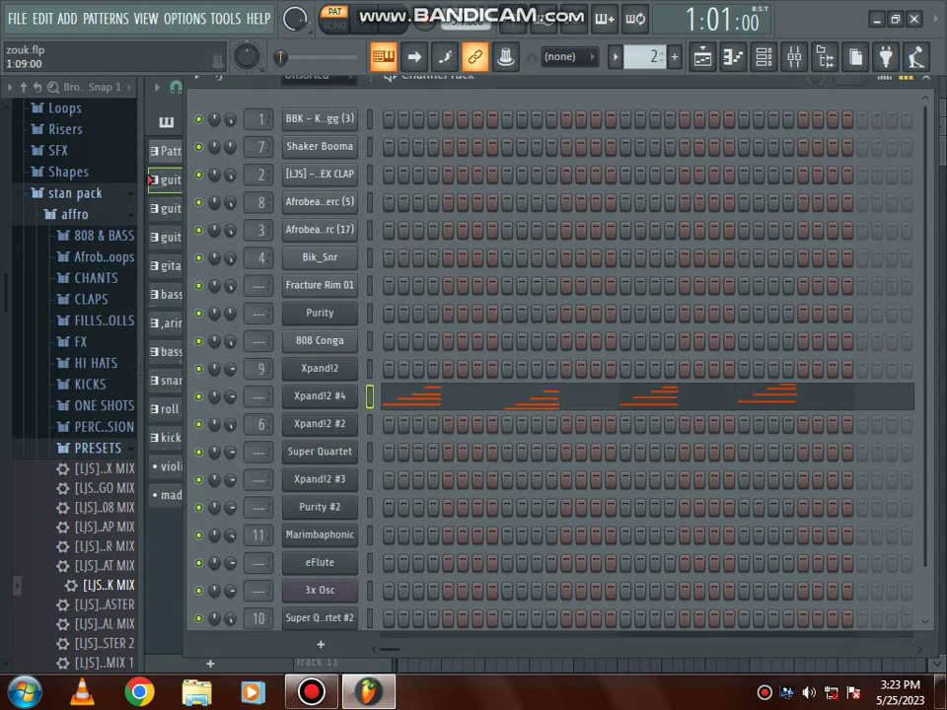
# Play back guita1 and lower the master level of Xpand!2 #4 to -0.6 dB.
pyautogui.press('space')
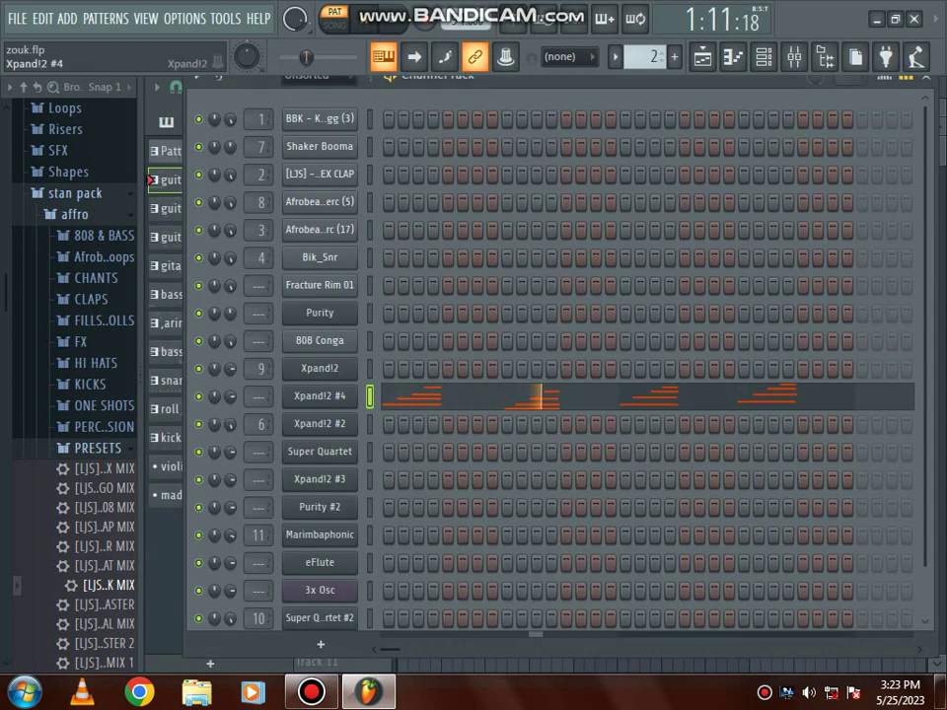
pyautogui.click(319, 397)
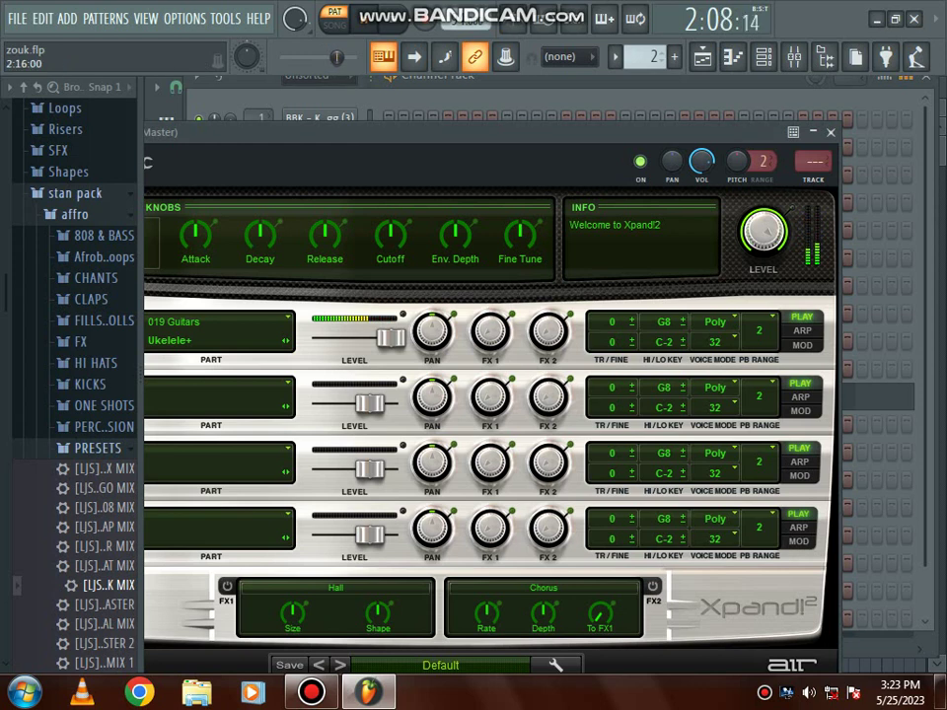
pyautogui.press('space')
pyautogui.press('space')
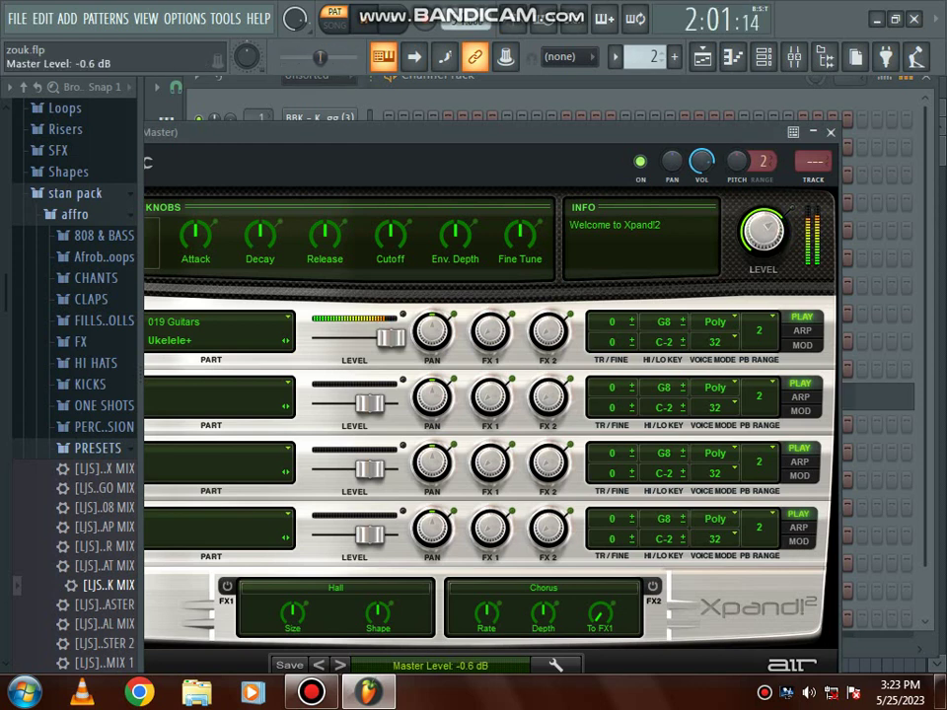
# Route Xpand!2 #4 to mixer track 12 and add Fruity Stereo Shaper with the Stereoize 3 preset during playback.
pyautogui.click(813, 180)
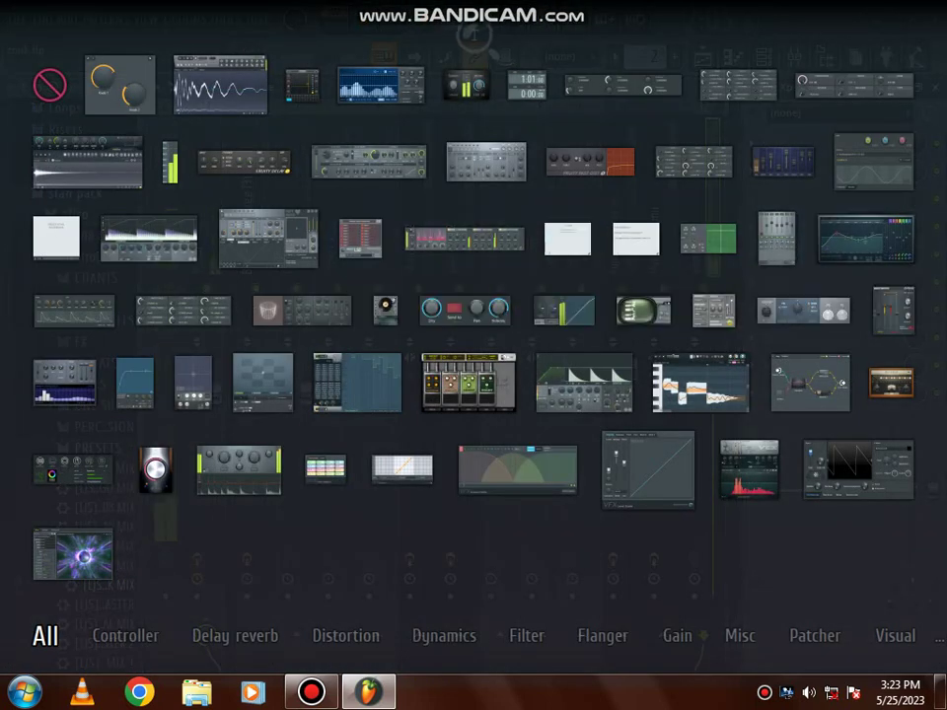
pyautogui.click(893, 308)
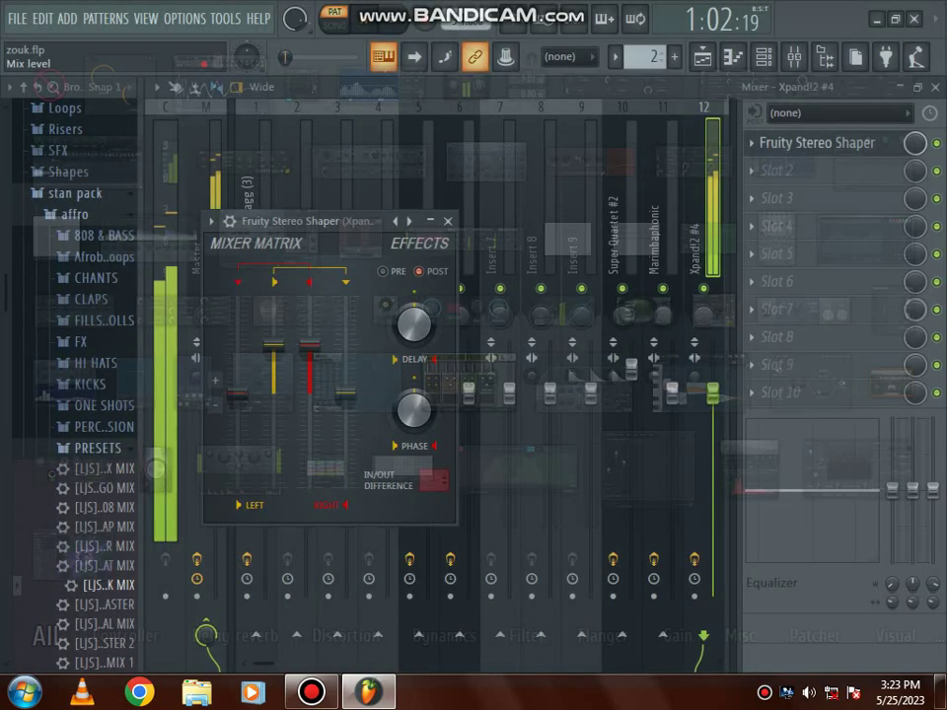
pyautogui.click(210, 221)
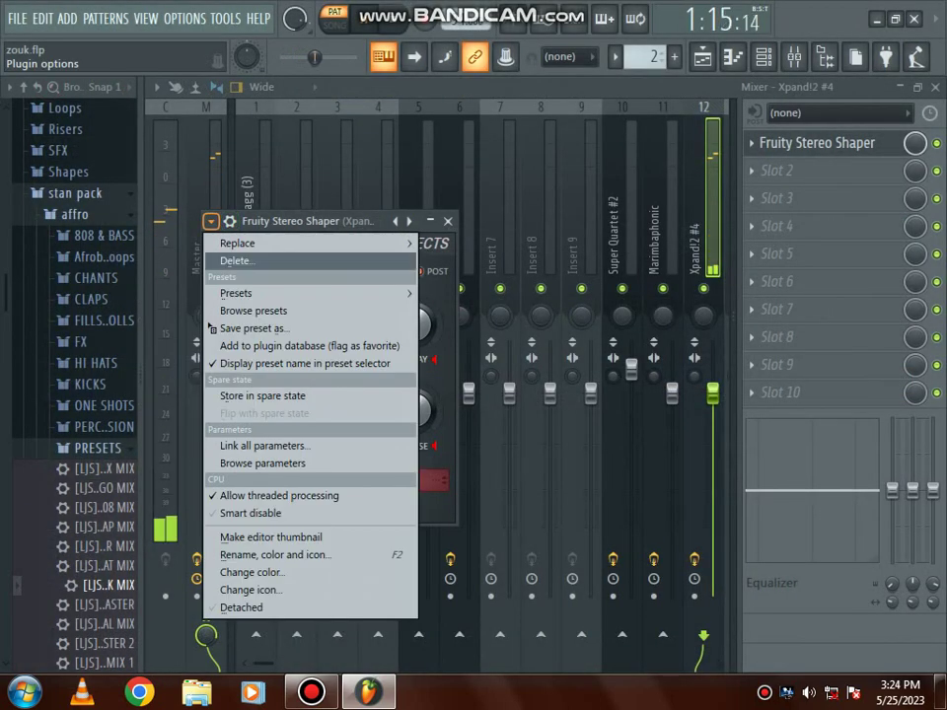
pyautogui.moveTo(296, 293)
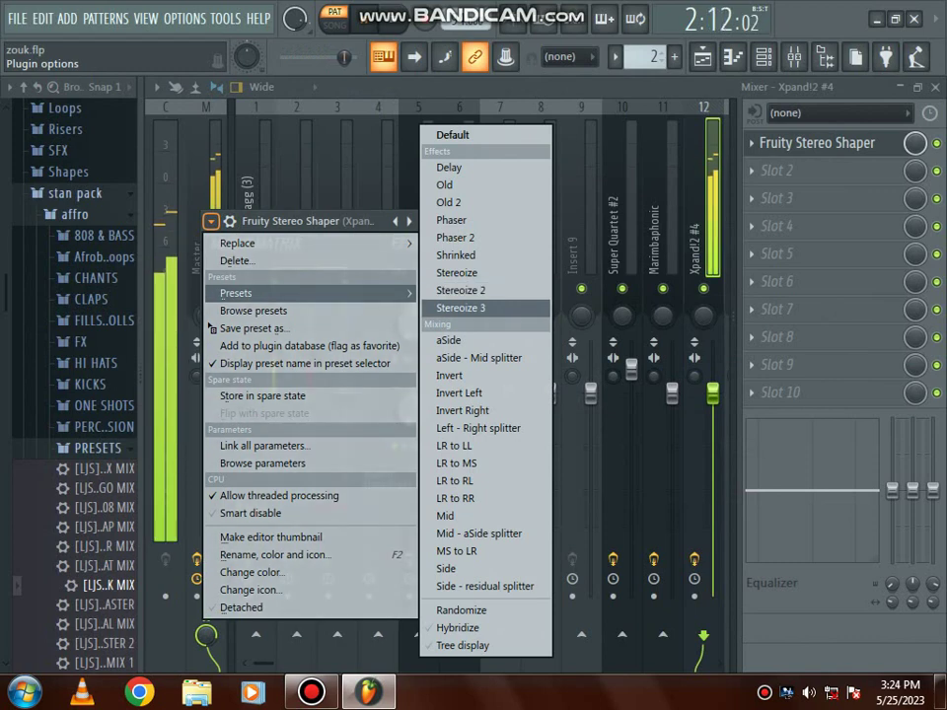
pyautogui.click(422, 308)
pyautogui.click(448, 221)
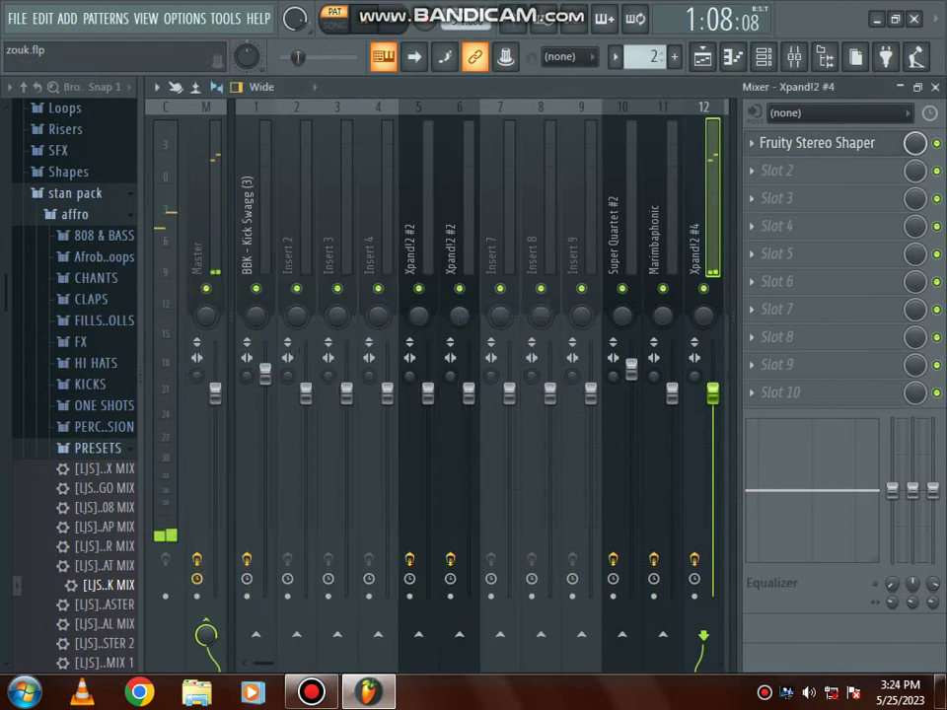
pyautogui.click(935, 86)
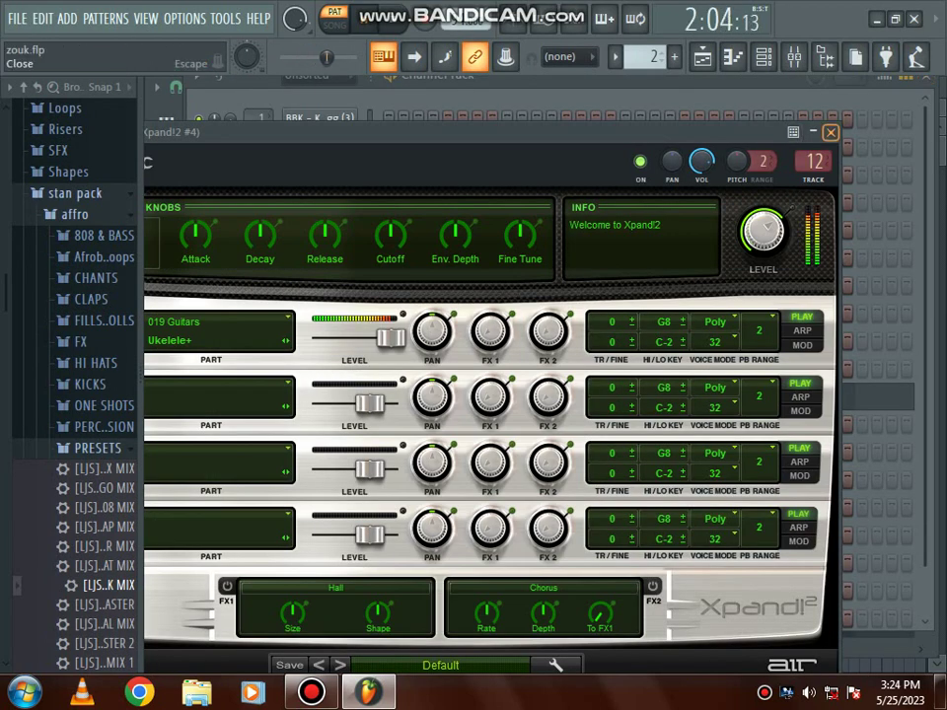
pyautogui.click(831, 132)
pyautogui.press('space')
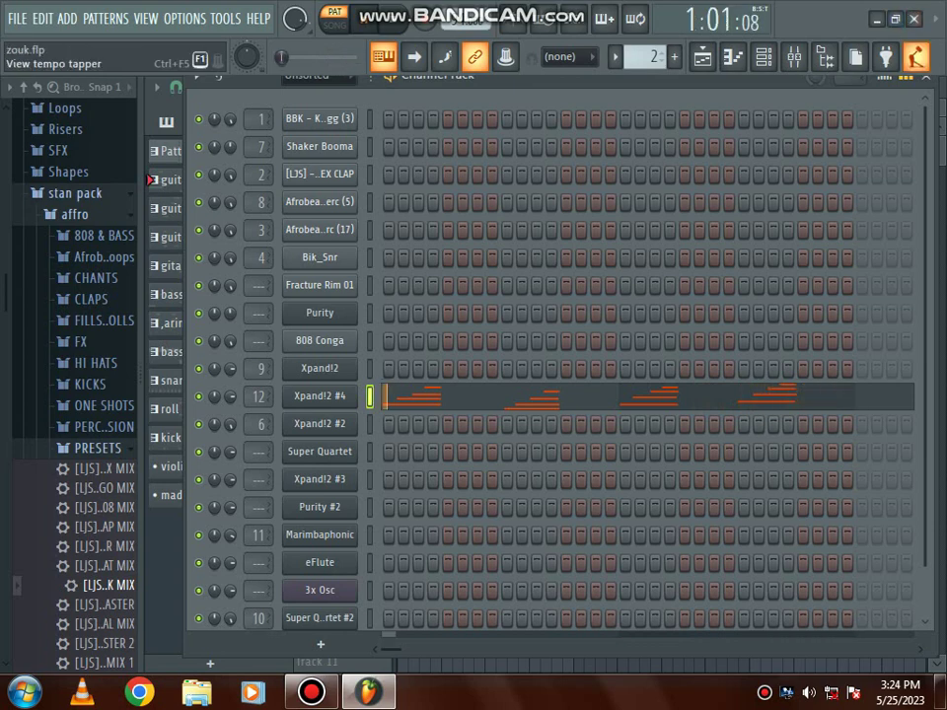
# Switch the active pattern from guita1 to guita2, pattern 3.
pyautogui.click(615, 57)
pyautogui.click(641, 100)
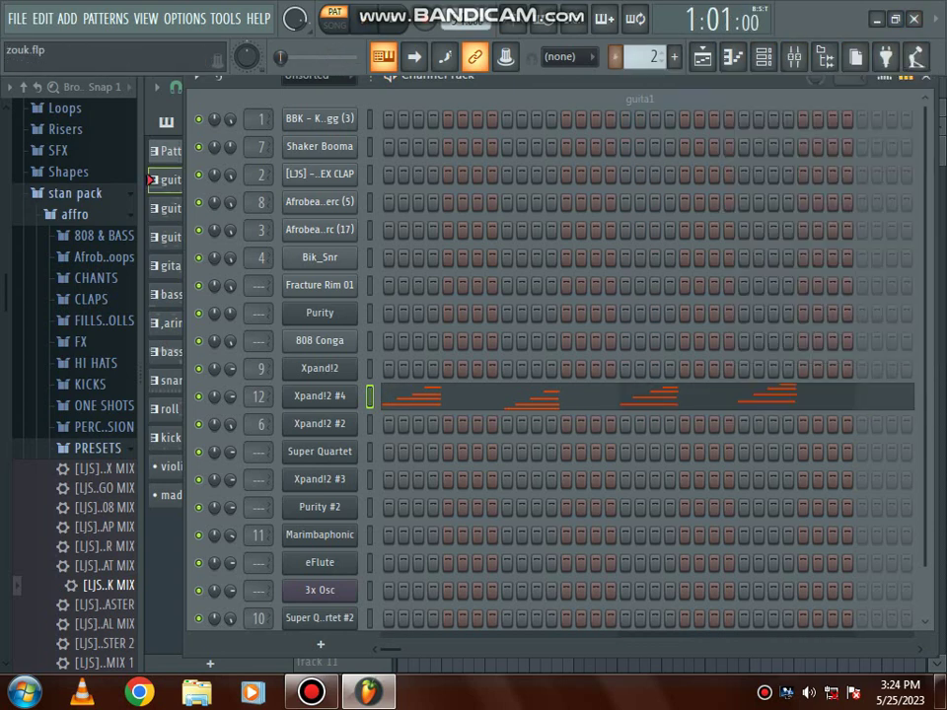
pyautogui.click(615, 56)
pyautogui.click(635, 97)
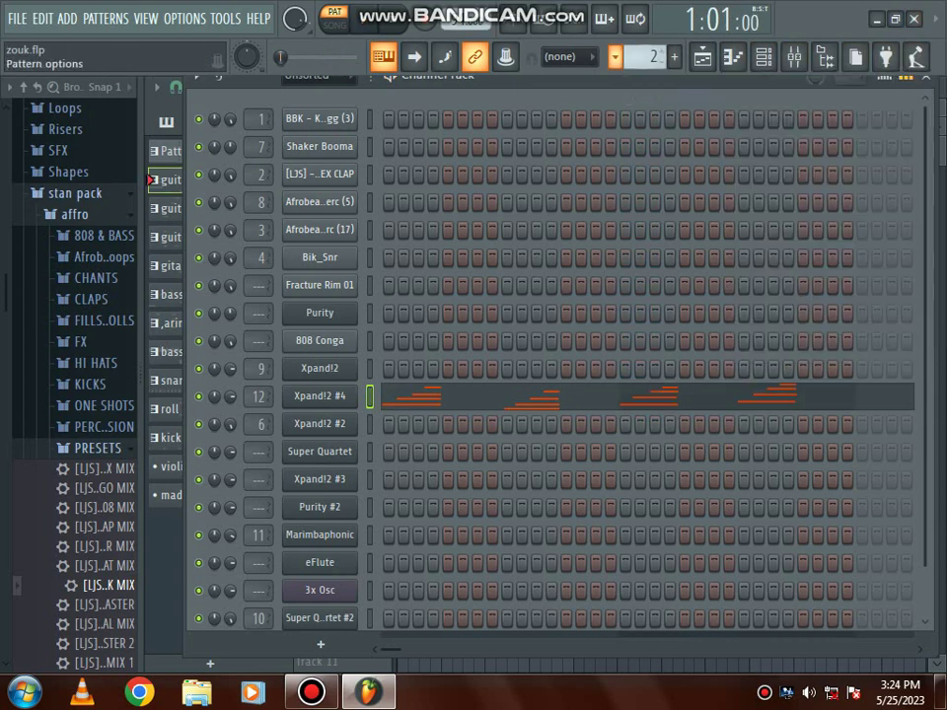
pyautogui.click(615, 56)
pyautogui.click(639, 116)
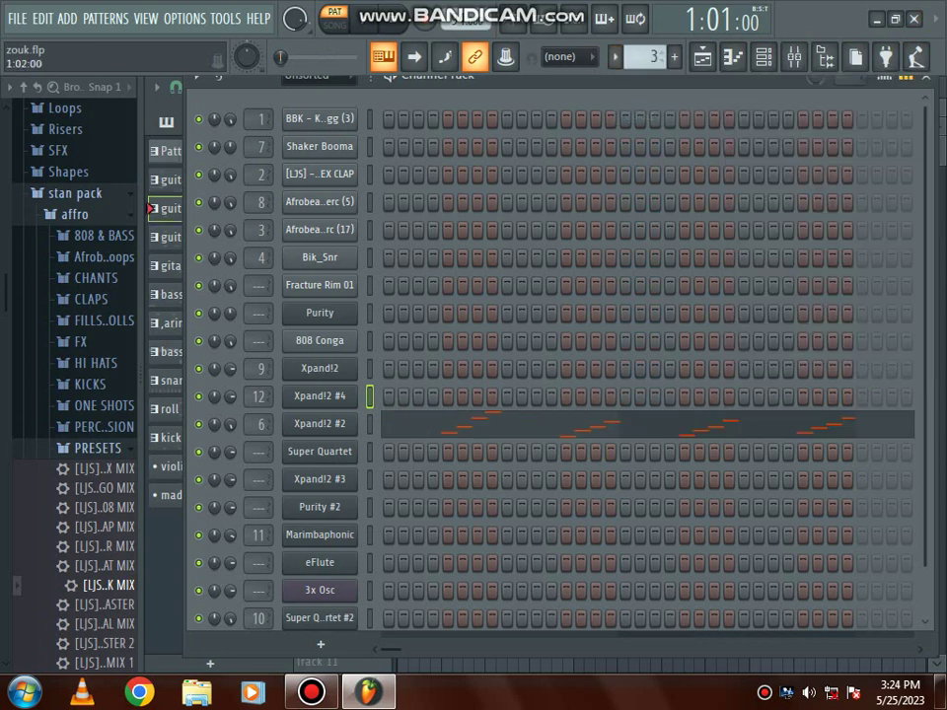
# Open the Xpand!2 #2 instrument used by guita2, check its part A guitar sound and sound categories, and close it.
pyautogui.click(319, 423)
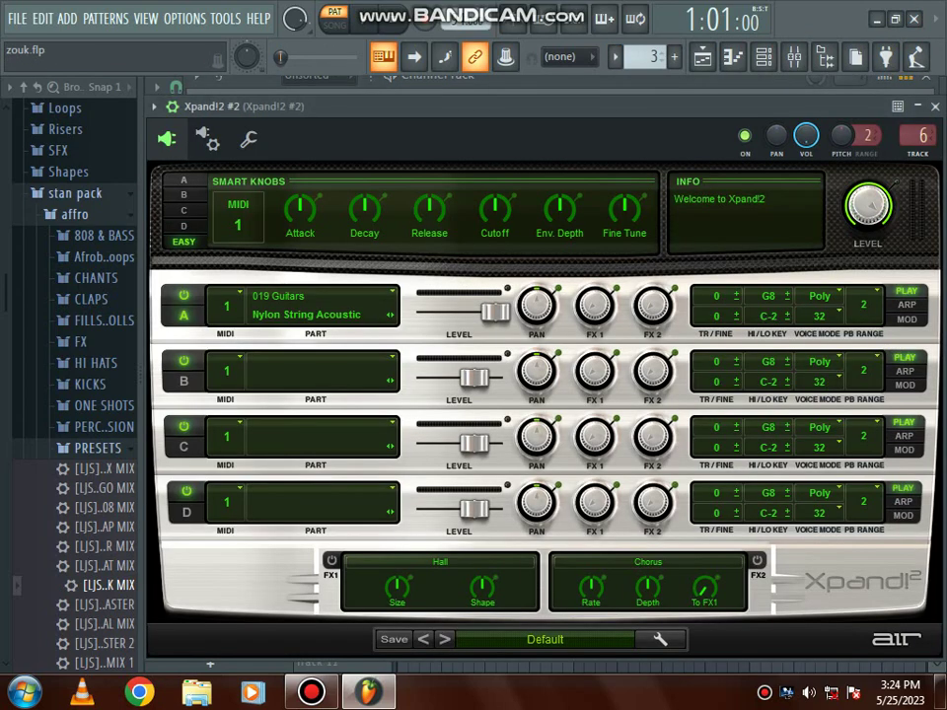
pyautogui.click(306, 314)
pyautogui.moveTo(315, 488)
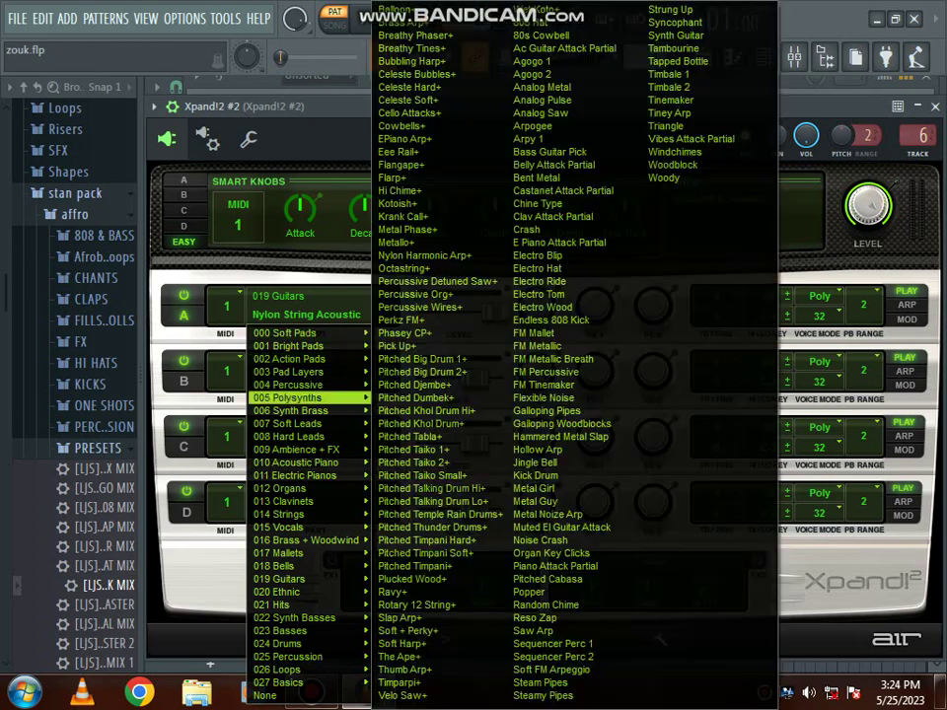
pyautogui.moveTo(315, 424)
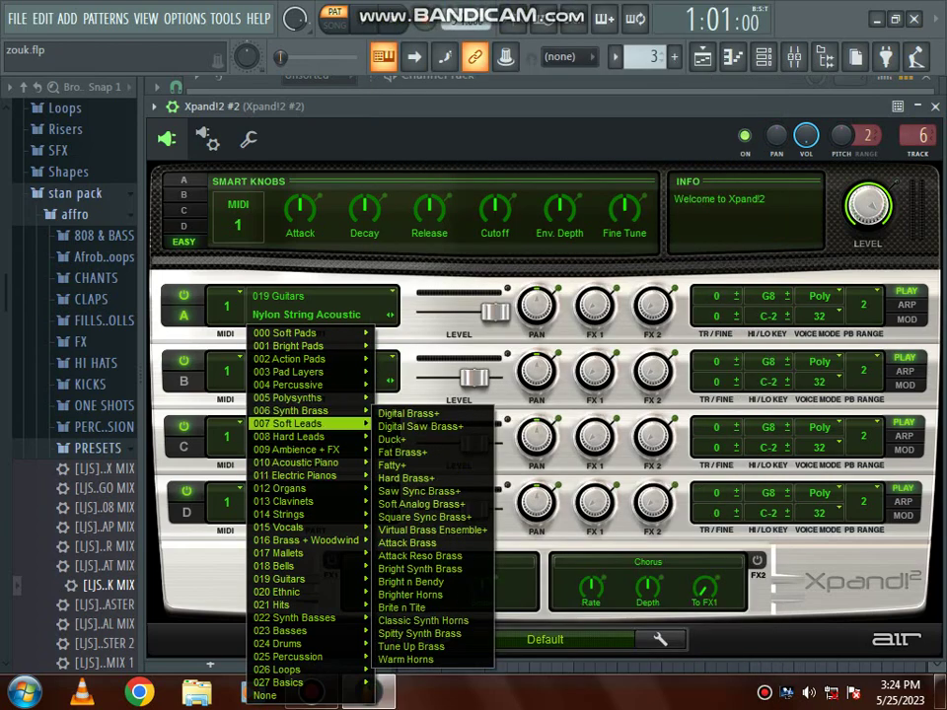
pyautogui.moveTo(306, 333)
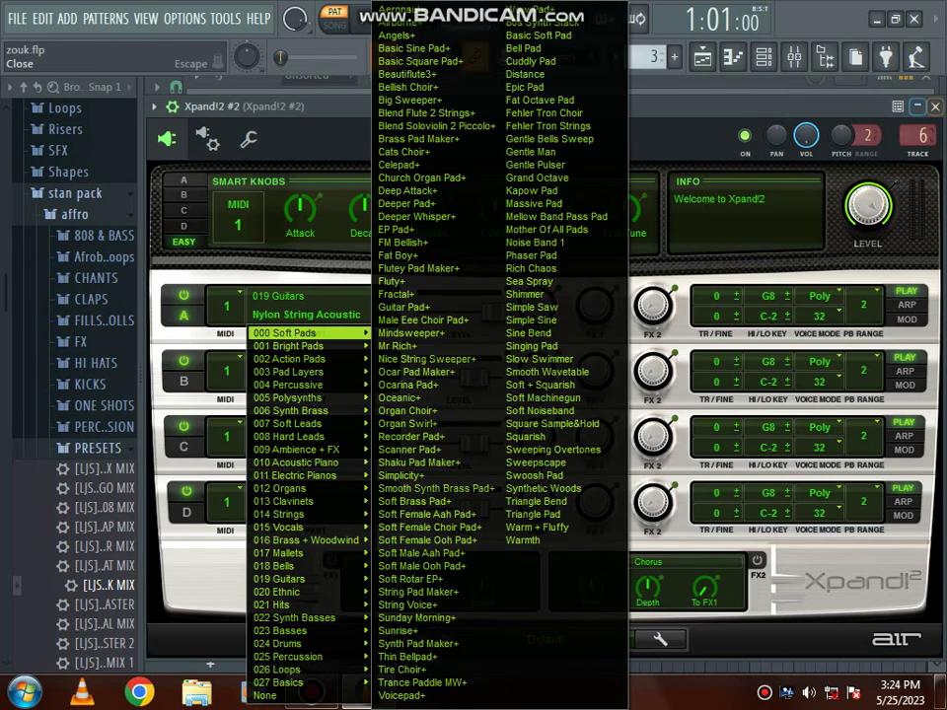
pyautogui.click(935, 107)
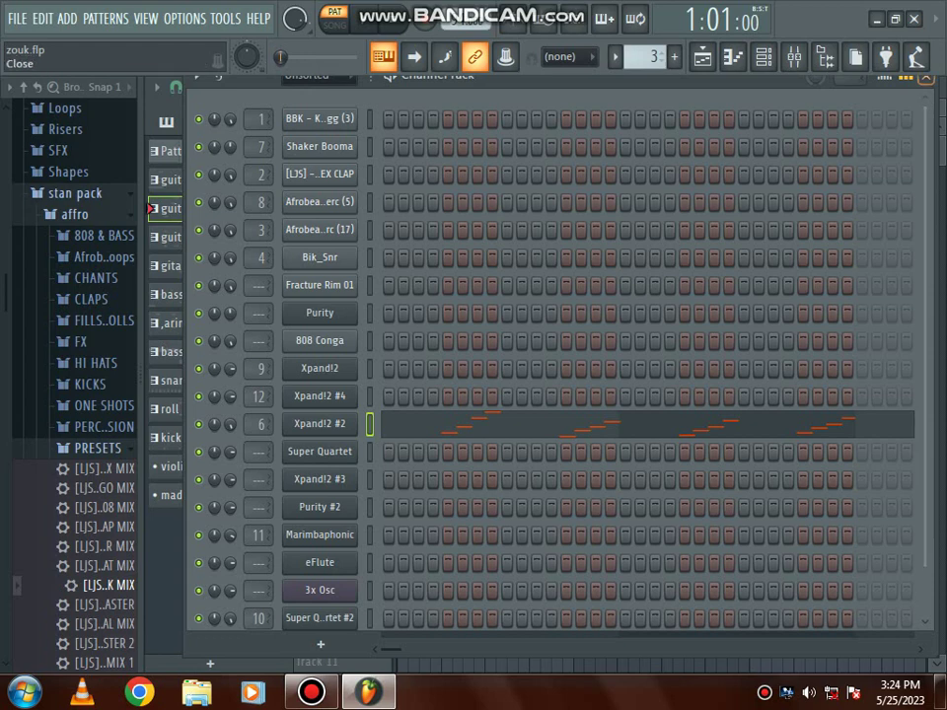
# Play back guita2 and check the Xpand!2 #2 instrument and its Nylon String Acoustic sound during playback.
pyautogui.click(925, 77)
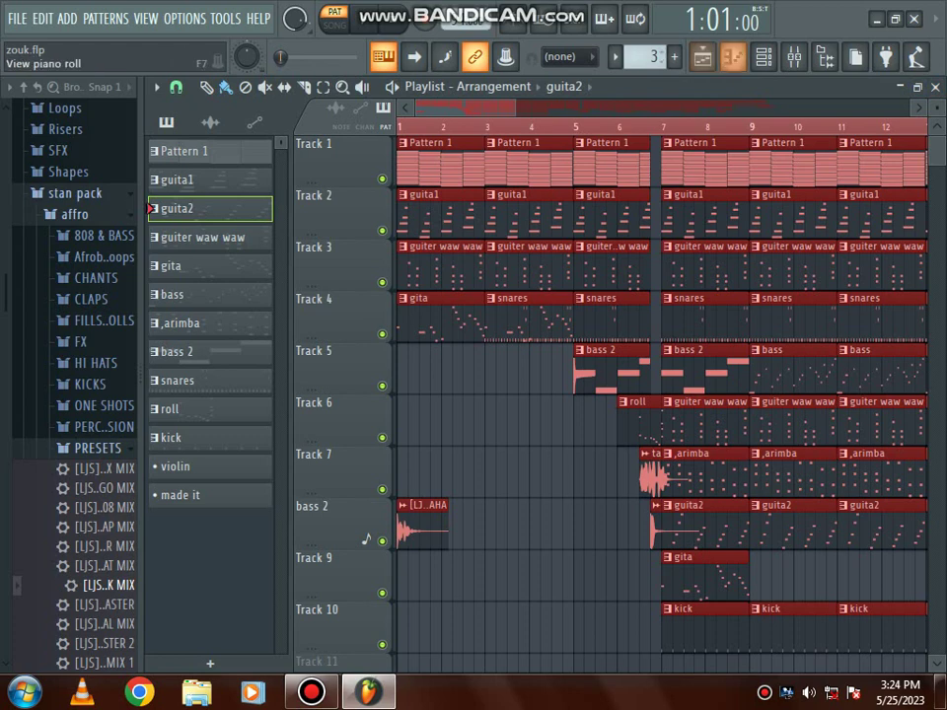
pyautogui.press('space')
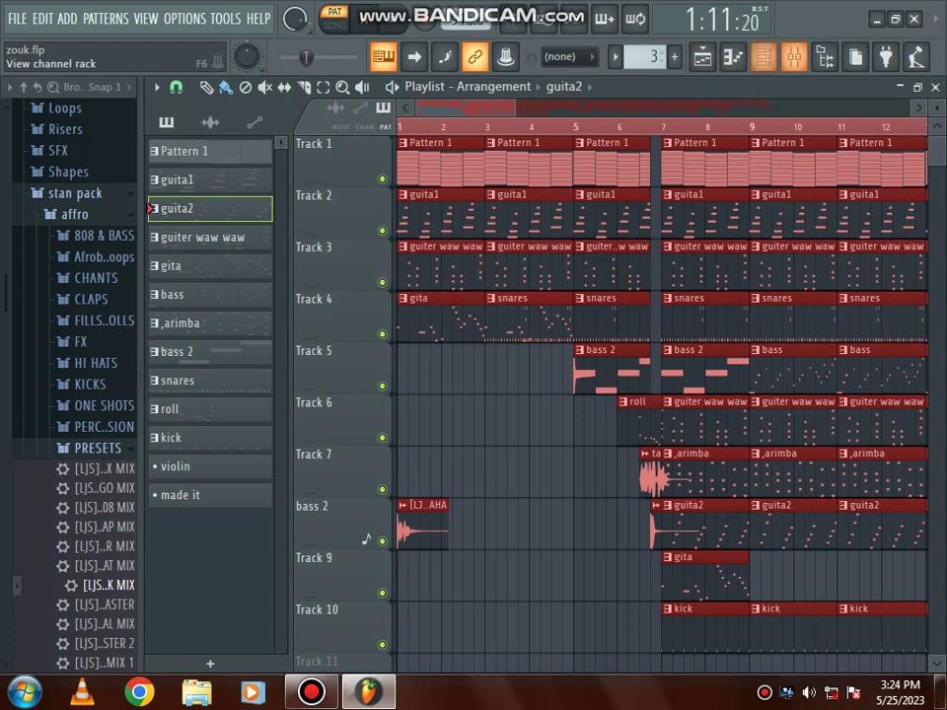
pyautogui.click(764, 56)
pyautogui.click(320, 424)
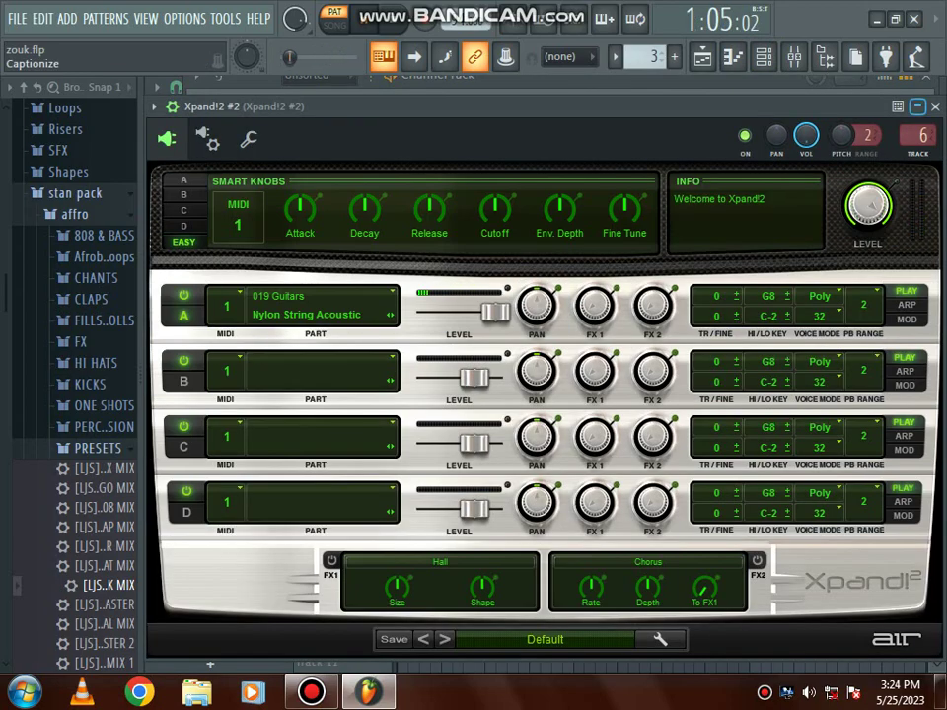
pyautogui.click(935, 106)
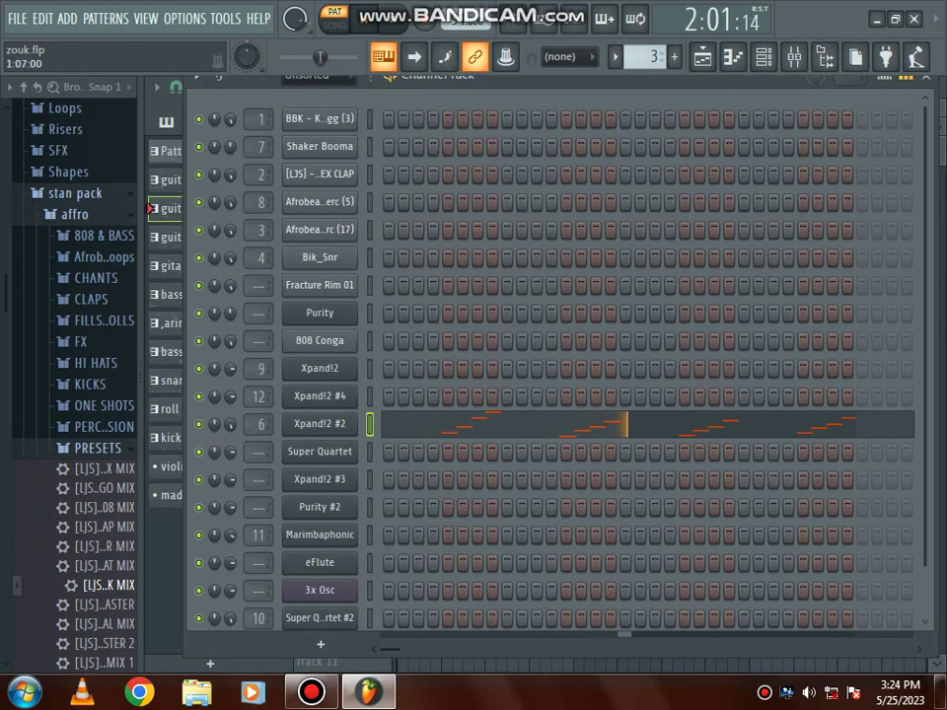
# Examine the guita2 notes of Xpand!2 #2 in the piano roll during playback, then stop playback and return to the playlist.
pyautogui.rightClick(373, 400)
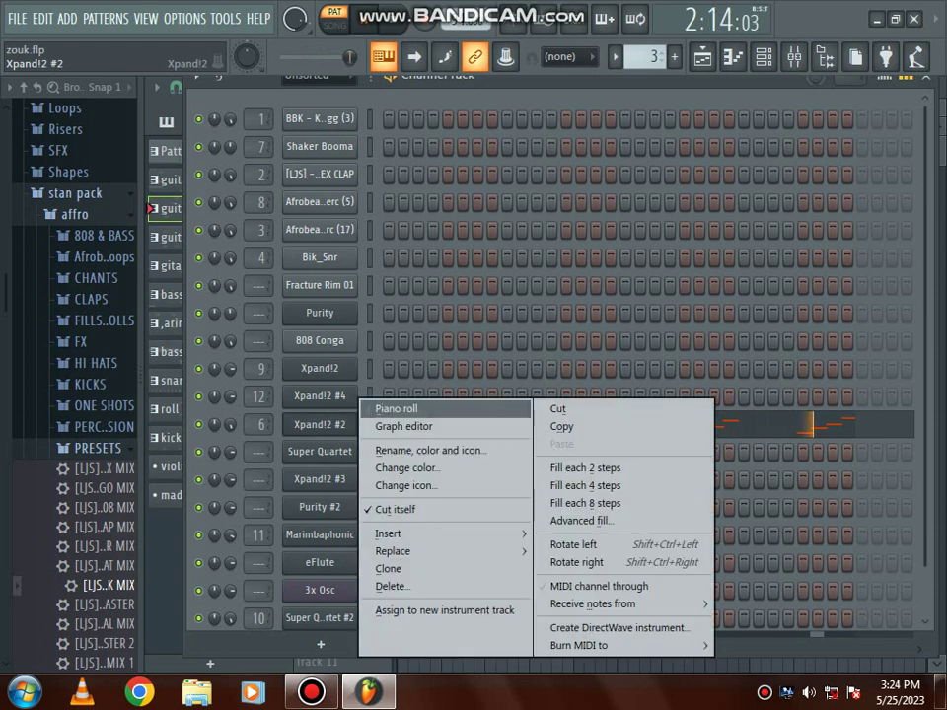
pyautogui.click(391, 406)
pyautogui.click(615, 57)
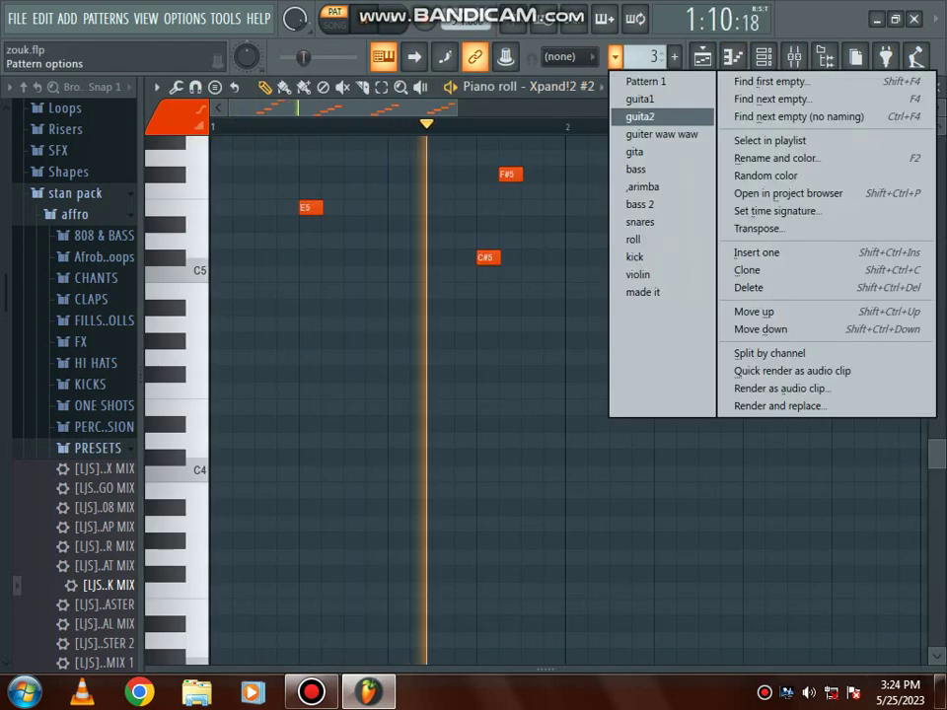
pyautogui.moveTo(937, 455); pyautogui.dragTo(937, 366)
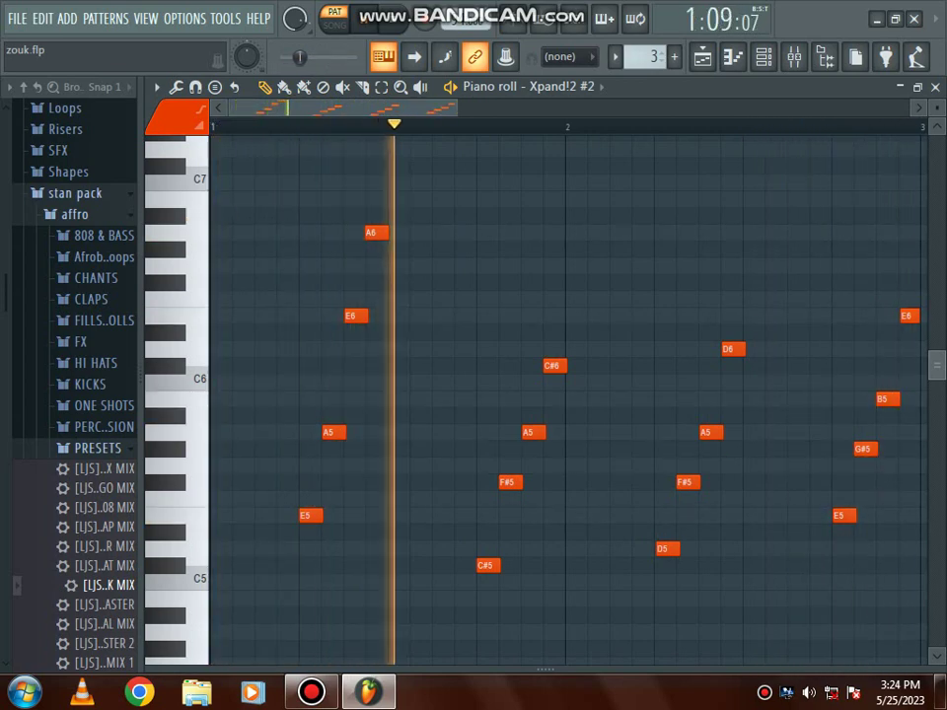
pyautogui.click(935, 87)
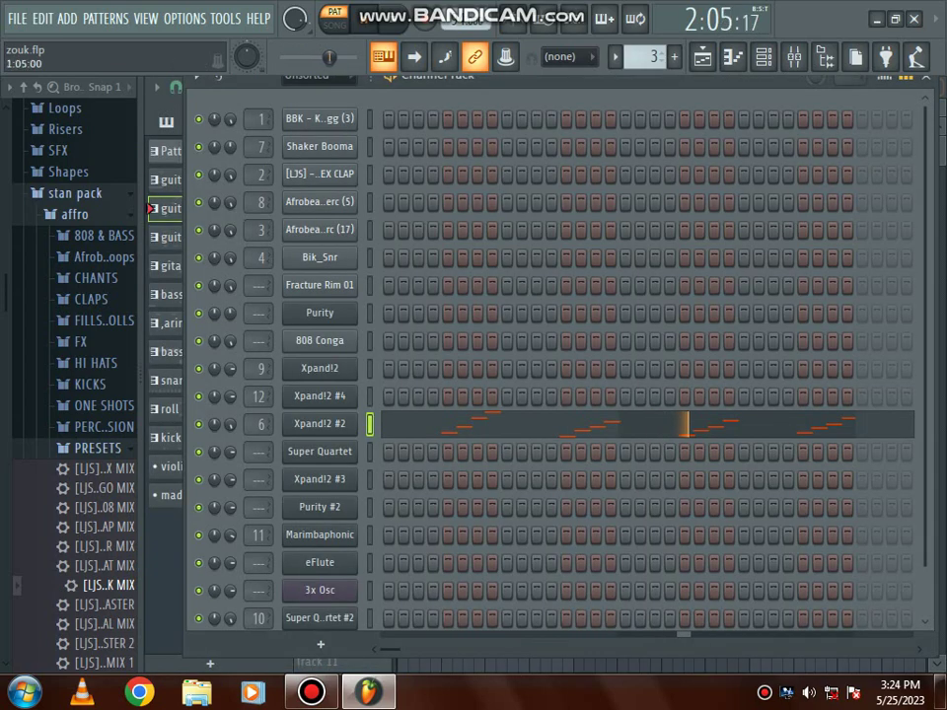
pyautogui.press('space')
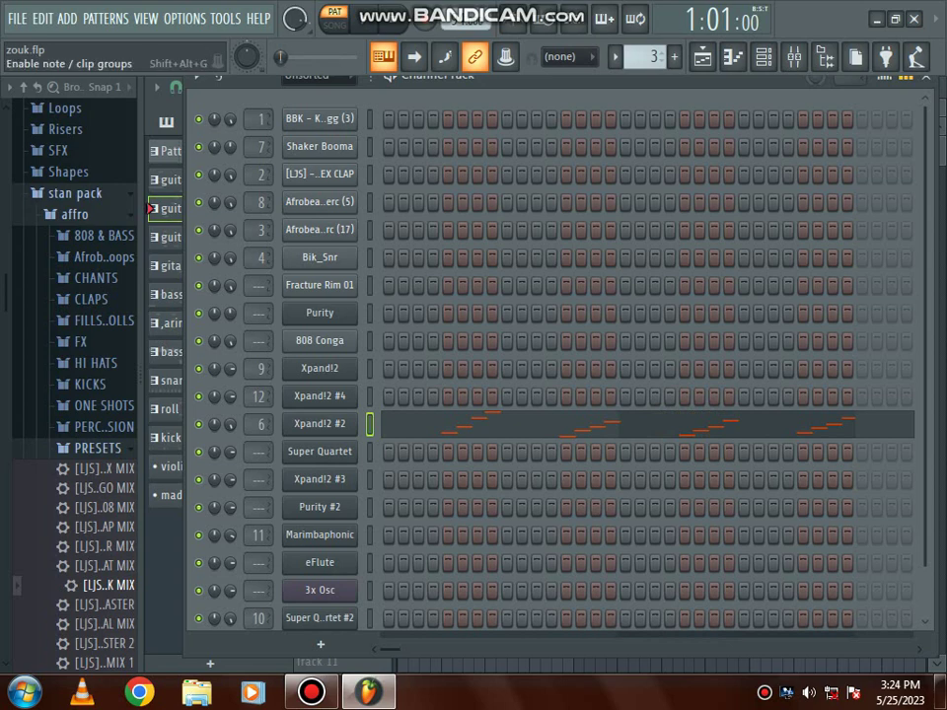
pyautogui.click(926, 79)
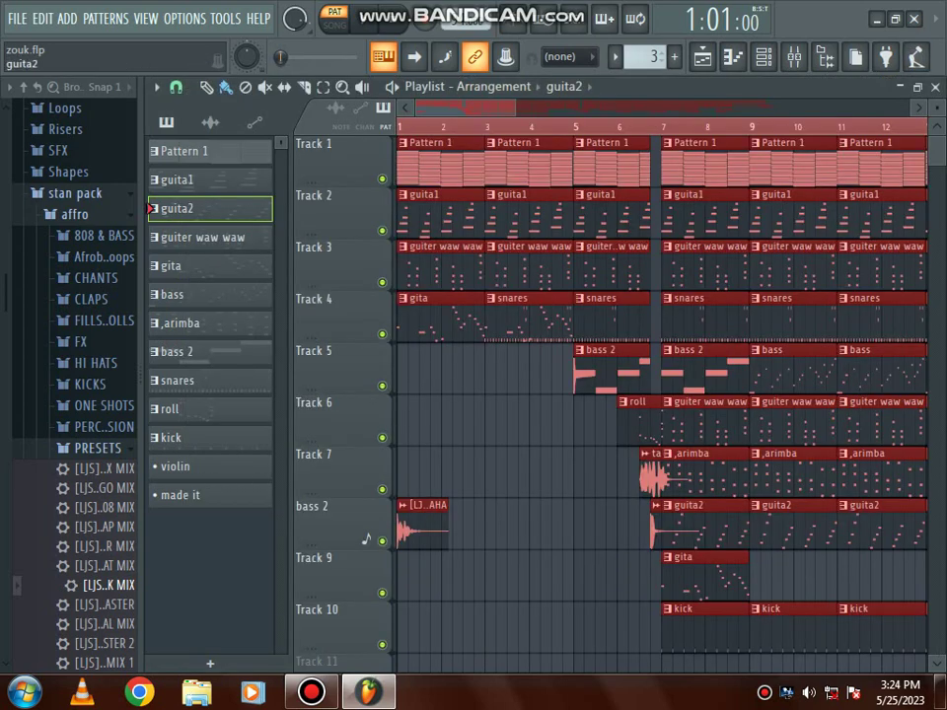
# Make guiter waw waw, pattern 4, the active pattern and display its channels.
pyautogui.click(209, 238)
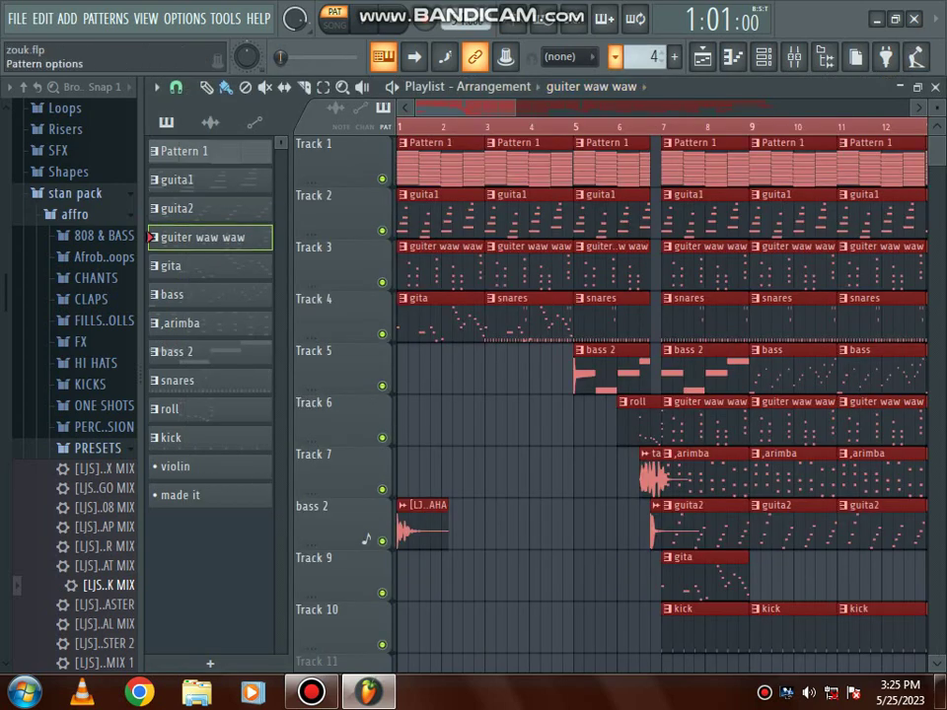
pyautogui.click(615, 58)
pyautogui.click(663, 134)
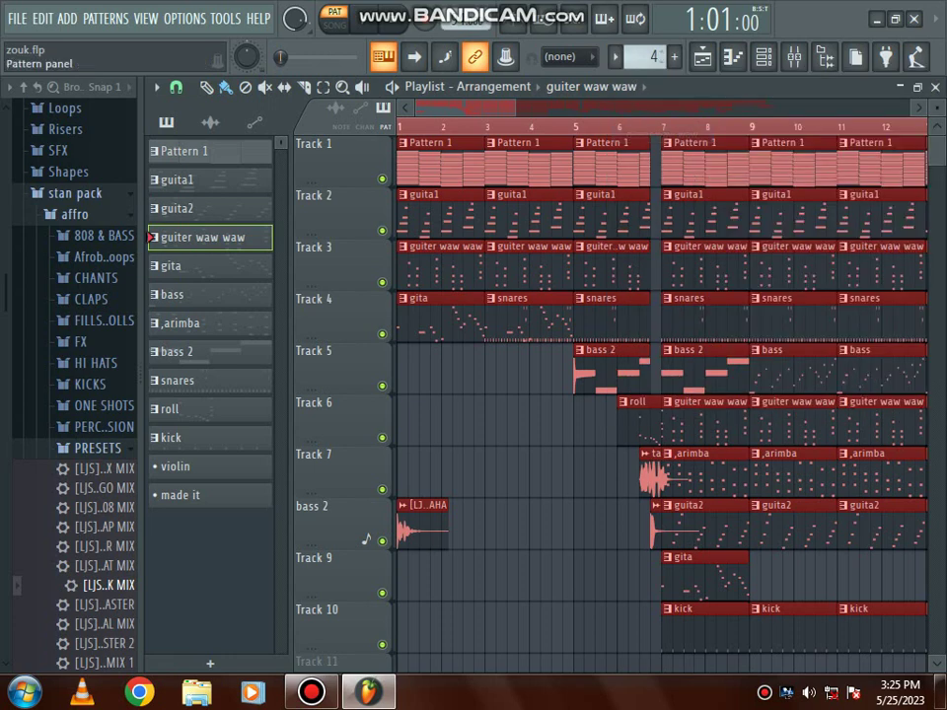
pyautogui.click(763, 57)
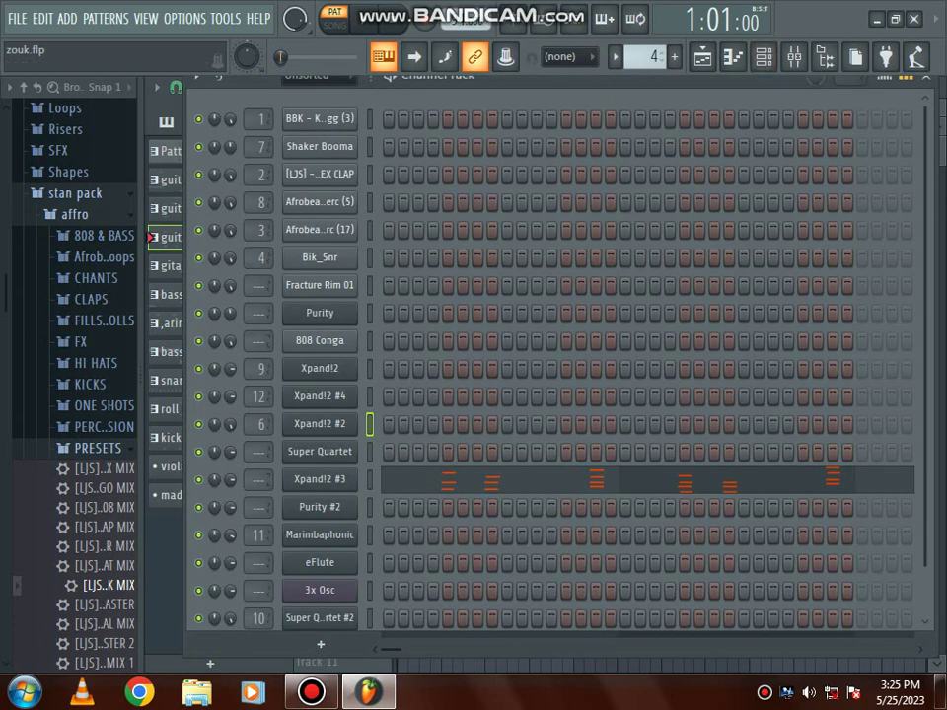
# Open the Xpand!2 #3 instrument and audition its Mod Wah Clean guitar sound with a few test notes.
pyautogui.click(320, 479)
pyautogui.moveTo(395, 187); pyautogui.dragTo(535, 117)
pyautogui.press('g')
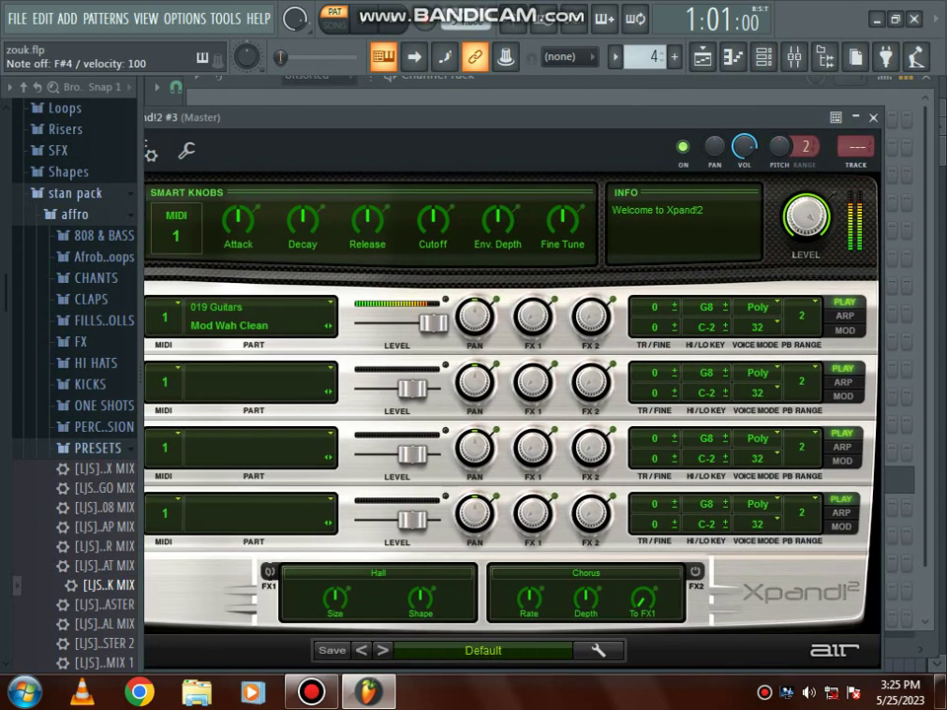
pyautogui.press('g')
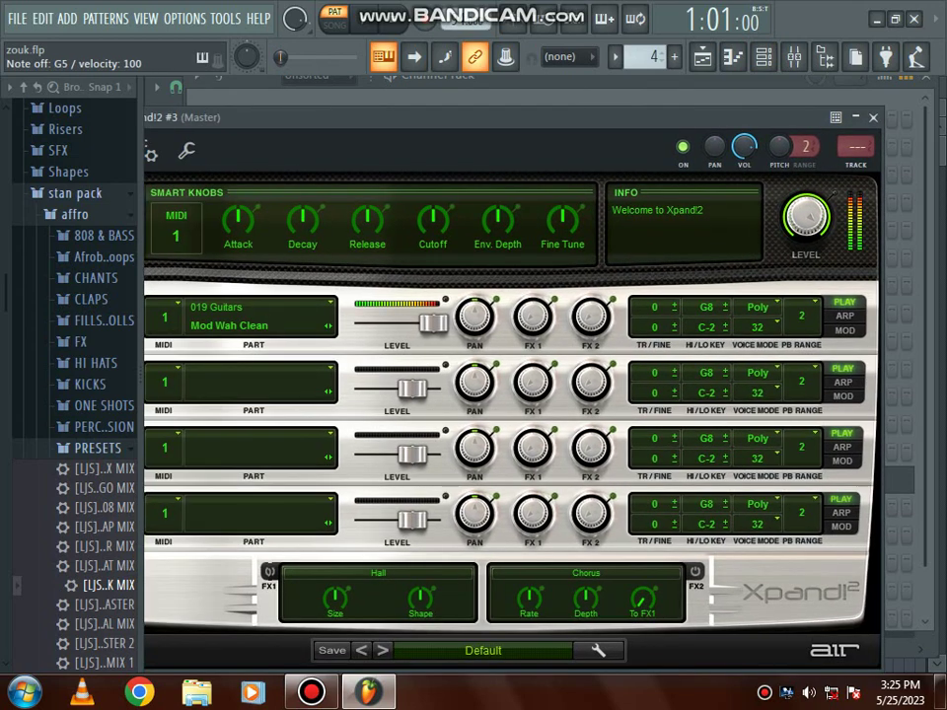
pyautogui.press('j')
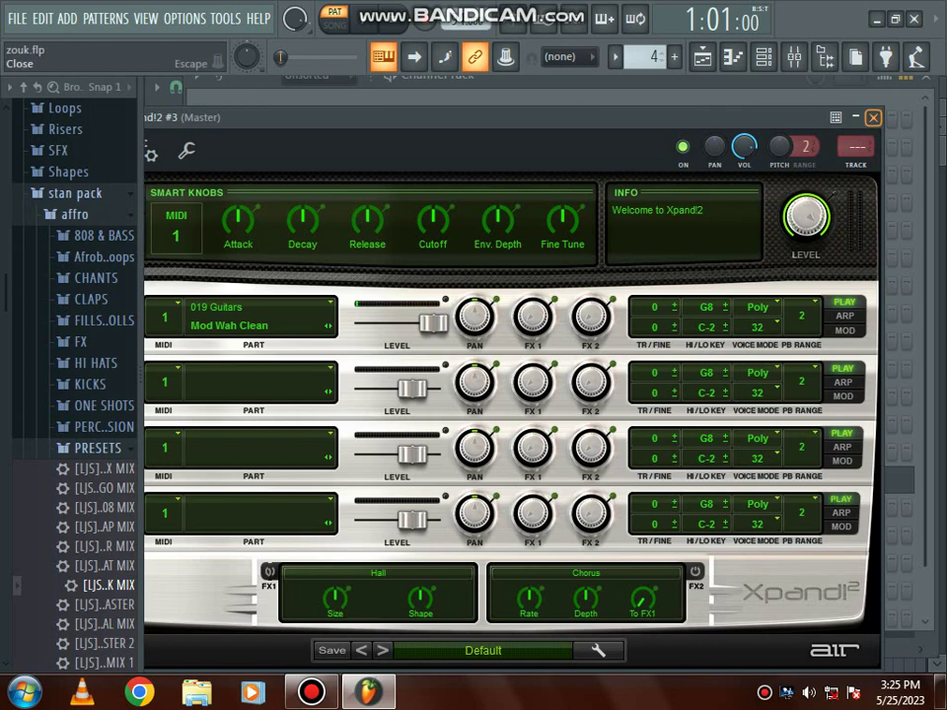
pyautogui.moveTo(591, 118); pyautogui.dragTo(719, 117)
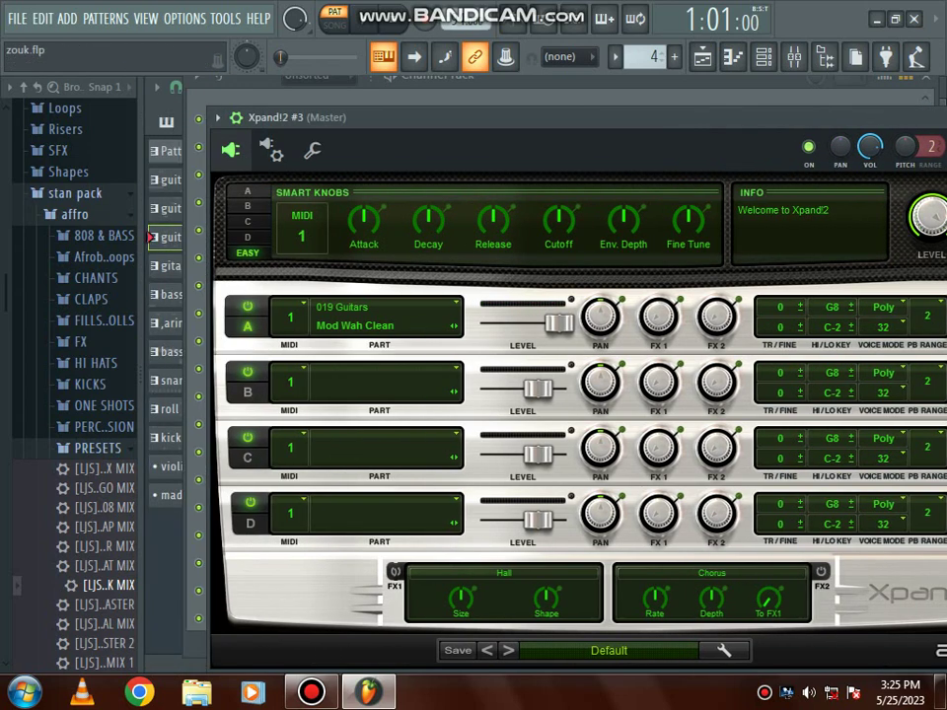
# Play back guiter waw waw while examining the Xpand!2 #3 notes in the piano roll, and close the instrument.
pyautogui.click(218, 118)
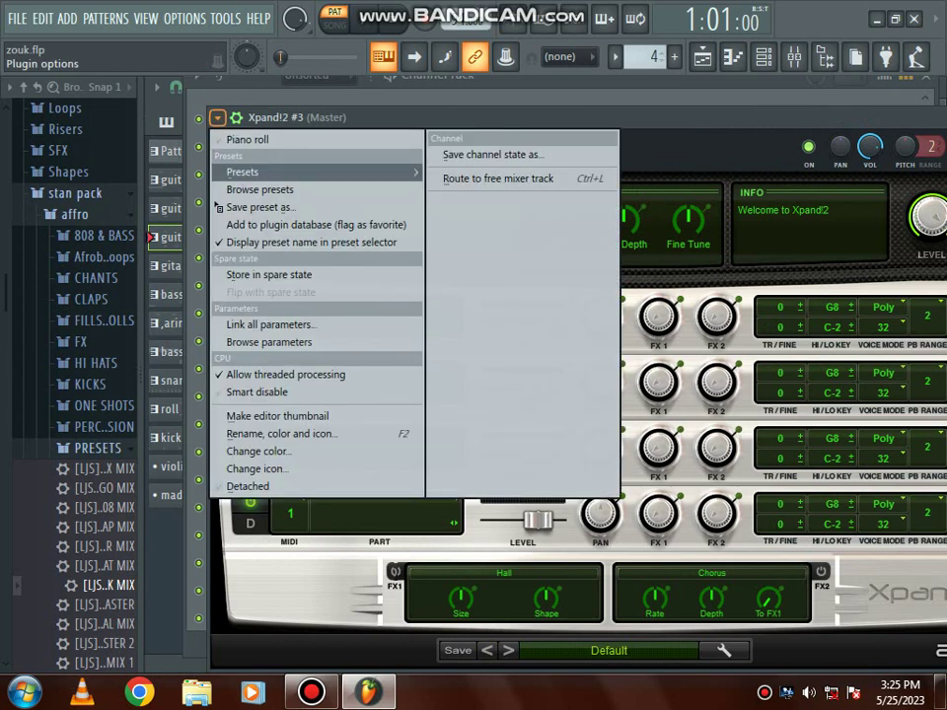
pyautogui.moveTo(247, 171)
pyautogui.click(246, 139)
pyautogui.press('space')
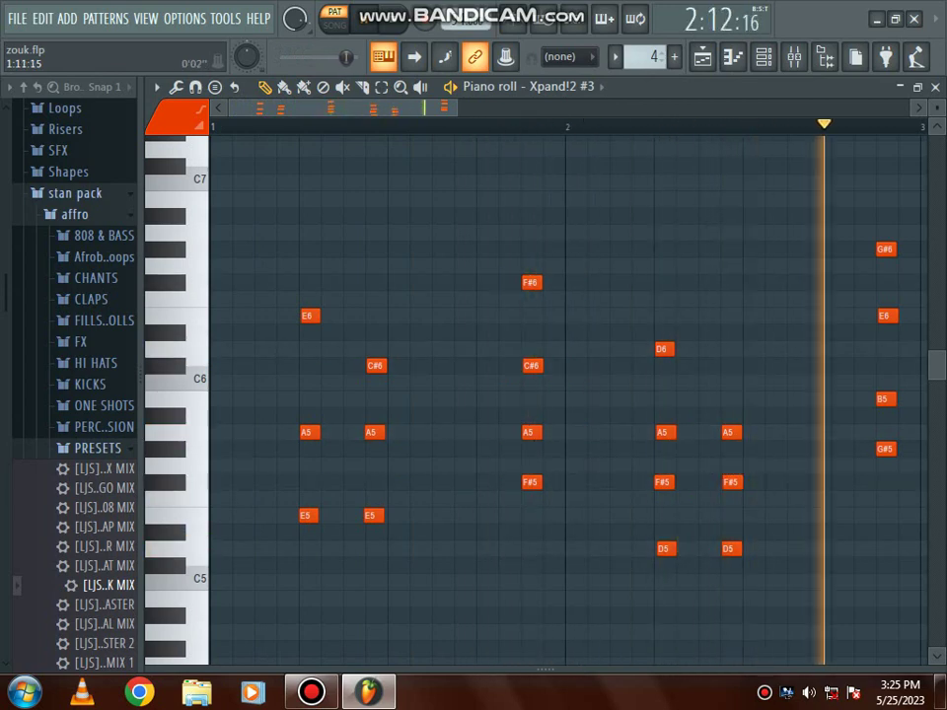
pyautogui.moveTo(456, 107); pyautogui.dragTo(663, 108)
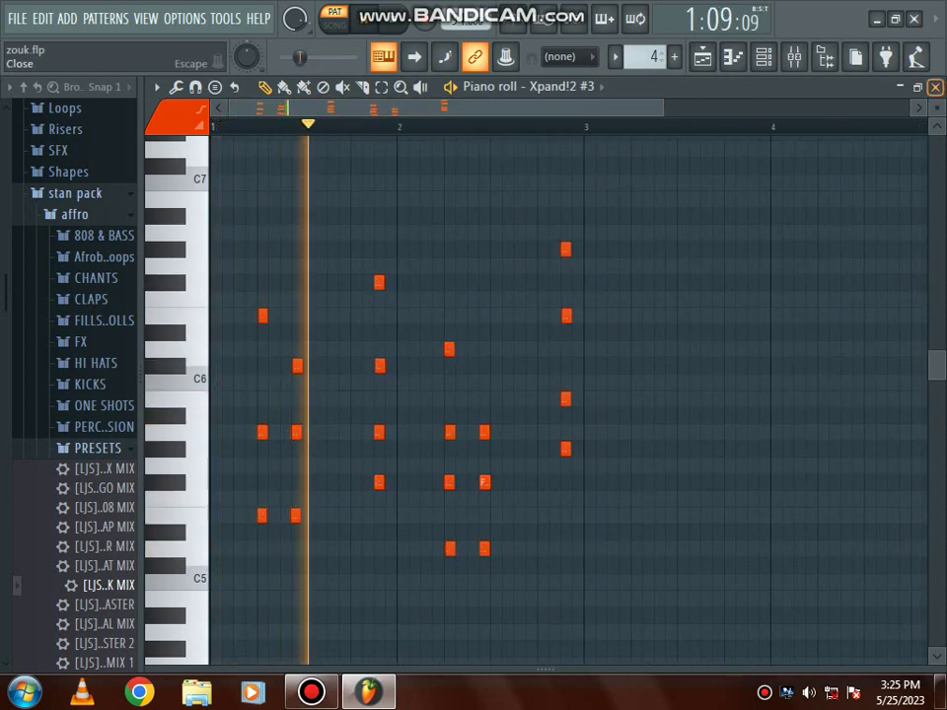
pyautogui.click(935, 86)
pyautogui.moveTo(895, 117); pyautogui.dragTo(694, 160)
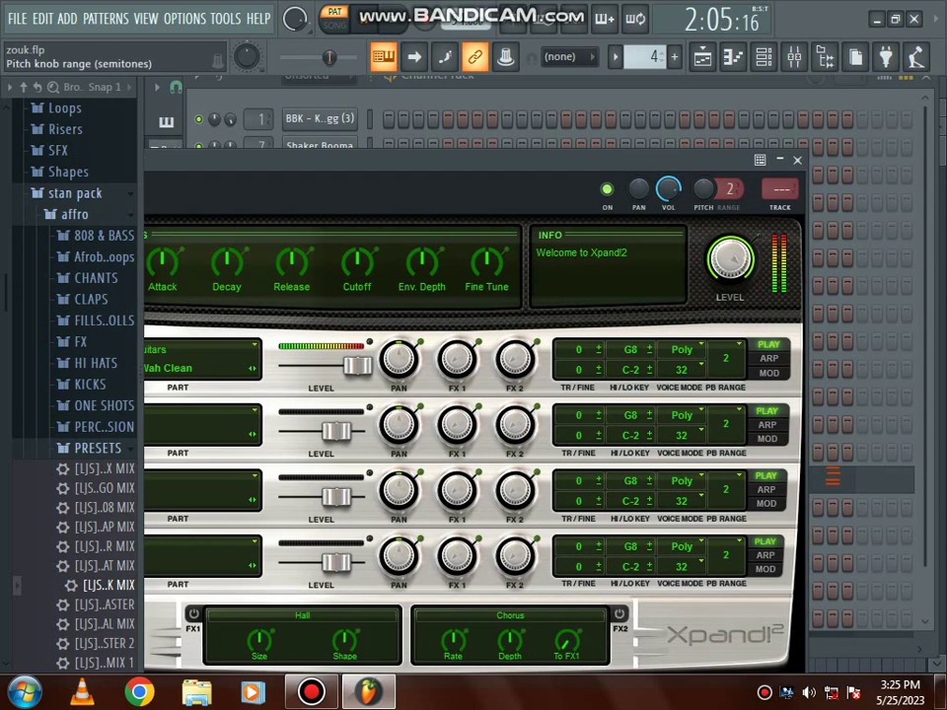
pyautogui.click(797, 160)
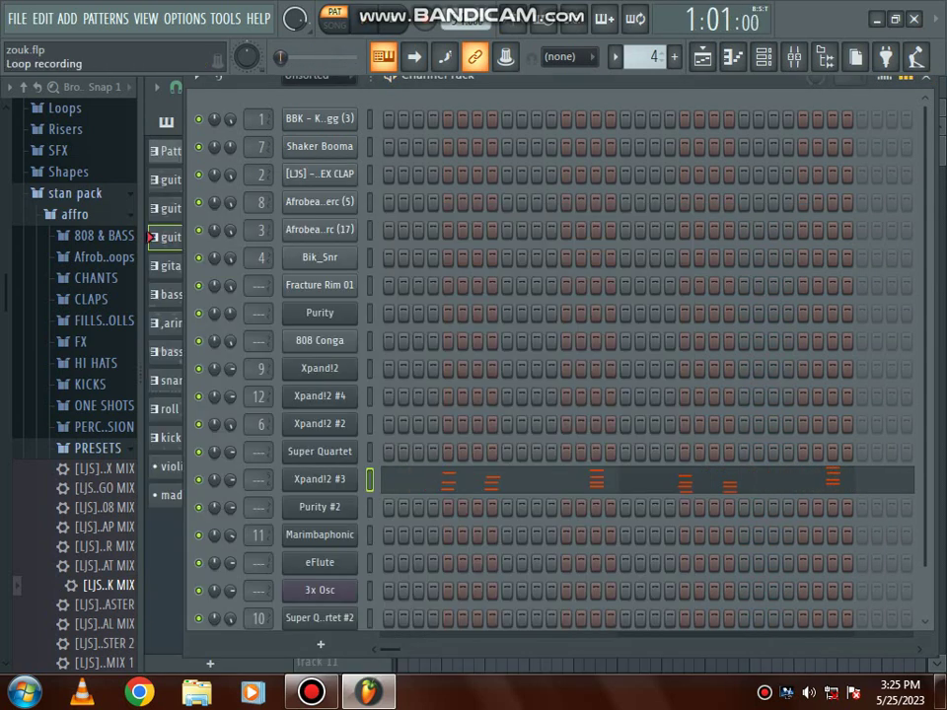
# Switch the active pattern to gita, pattern 5, and check the Jazz Guitar preset of its Purity #2 instrument.
pyautogui.click(614, 56)
pyautogui.click(635, 152)
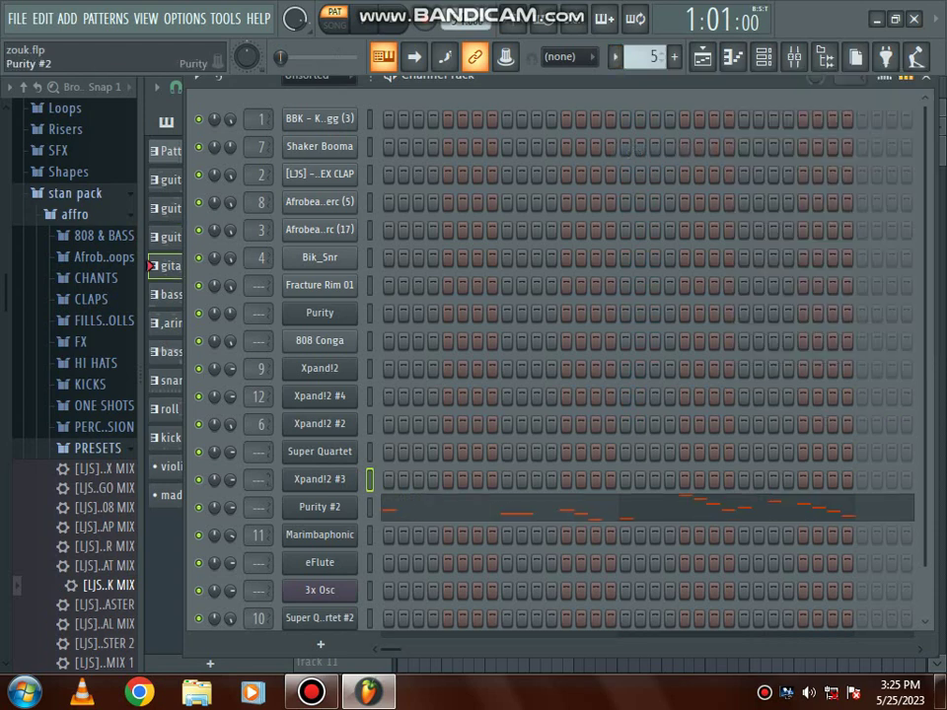
pyautogui.click(319, 506)
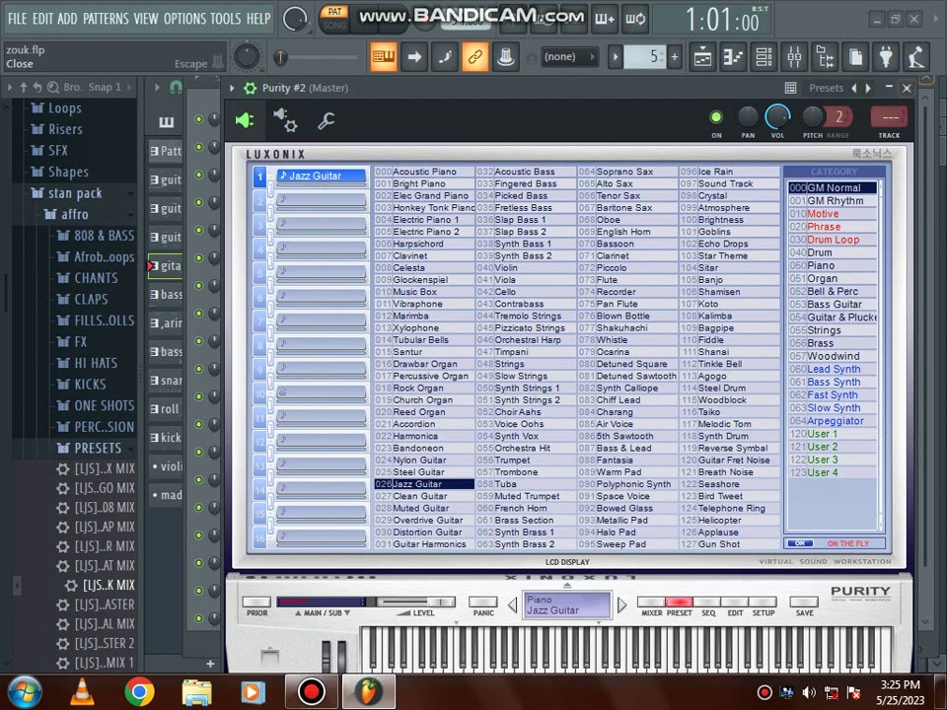
pyautogui.click(907, 88)
# Examine the gita notes of Purity #2 in the piano roll and play the pattern back.
pyautogui.click(419, 502)
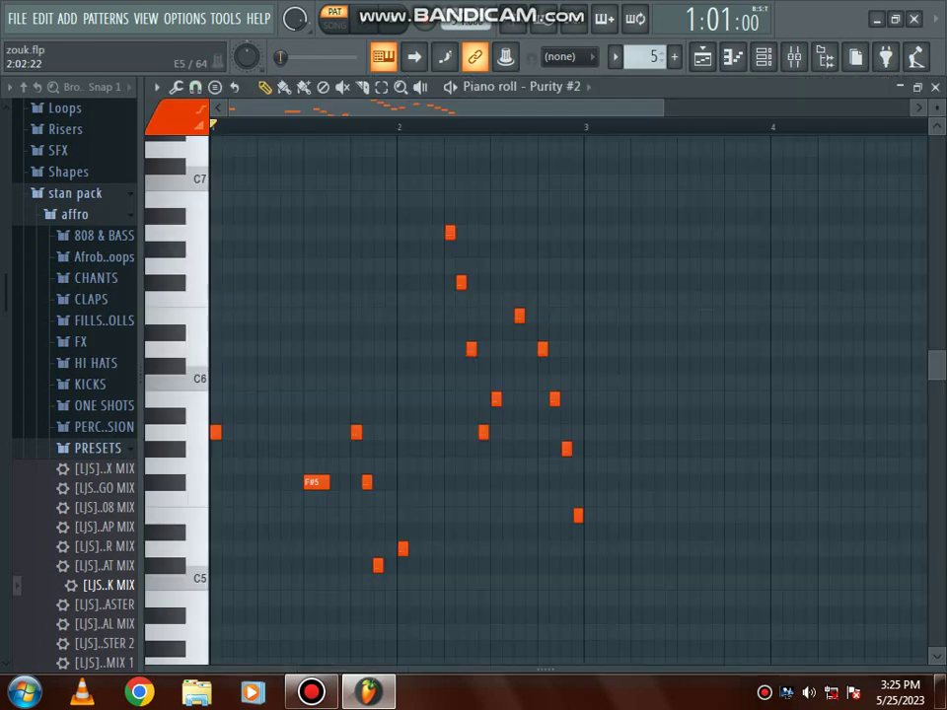
pyautogui.press('space')
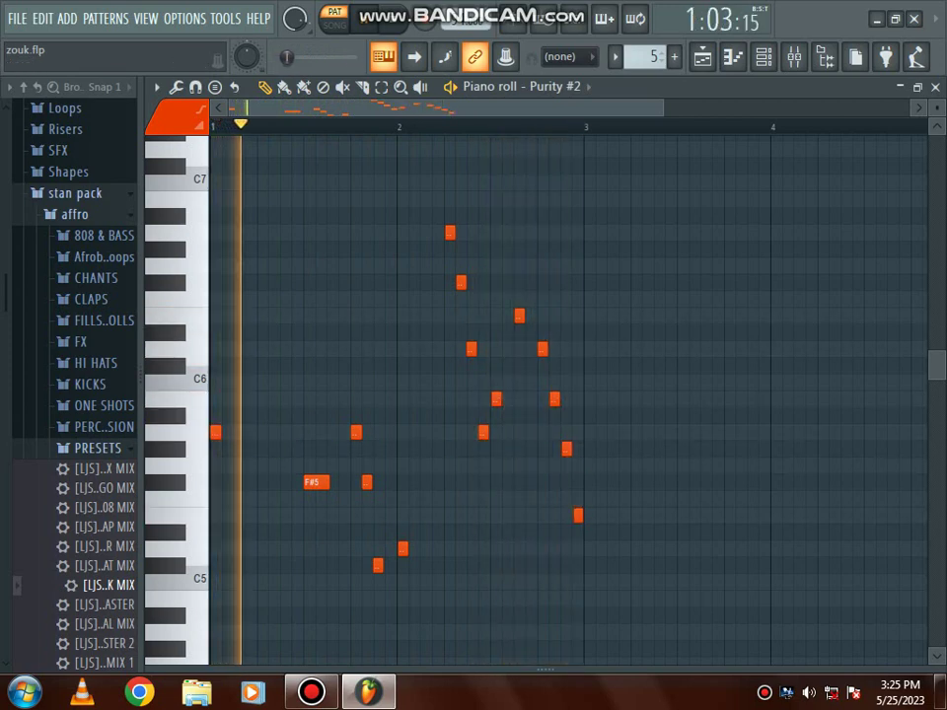
pyautogui.press('F7')
pyautogui.press('space')
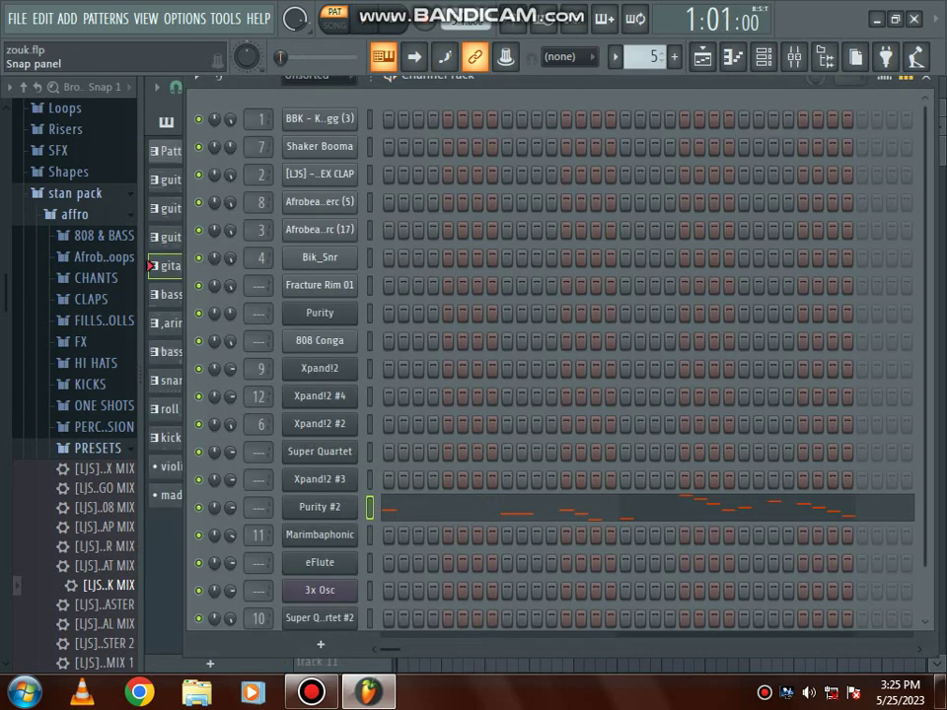
# Switch the active pattern to bass, pattern 6, and inspect the Fruity DX10 settings of its eFlute instrument.
pyautogui.click(651, 56)
pyautogui.click(634, 167)
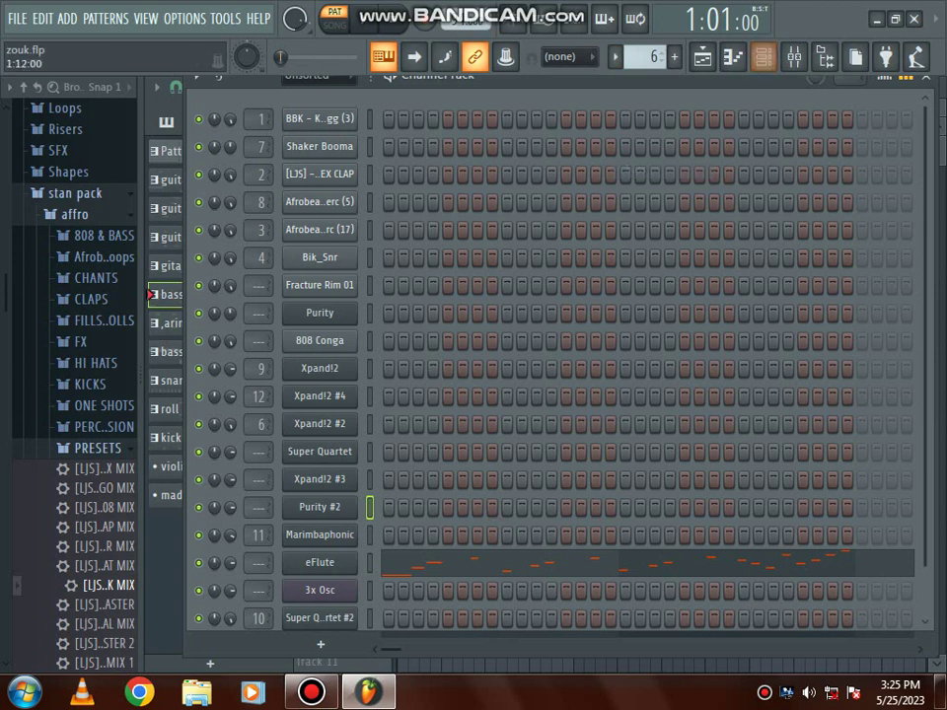
pyautogui.click(320, 562)
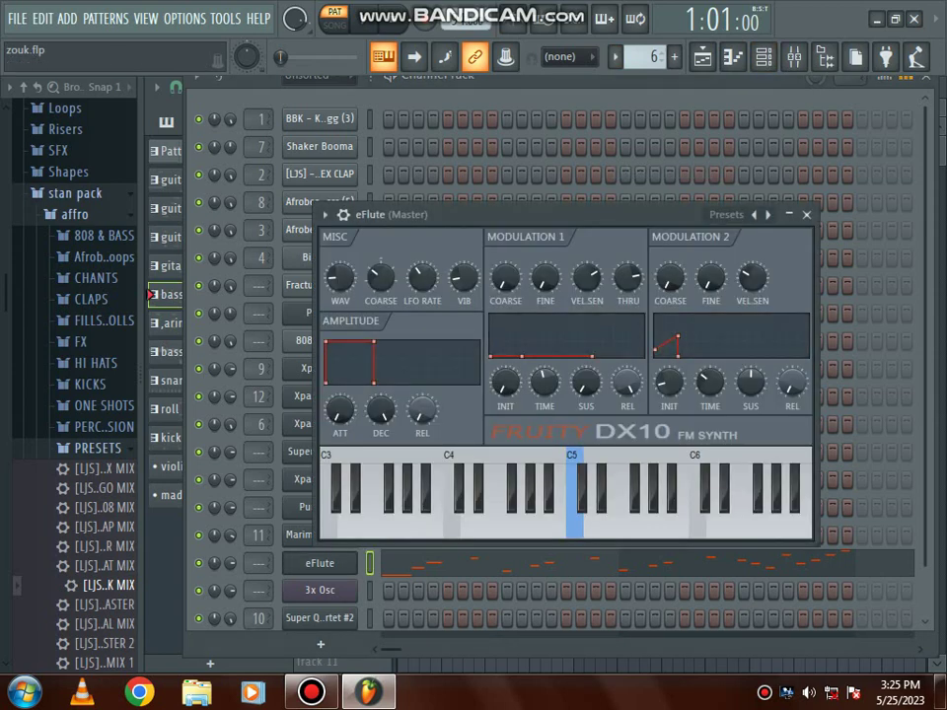
pyautogui.moveTo(532, 214); pyautogui.dragTo(536, 163)
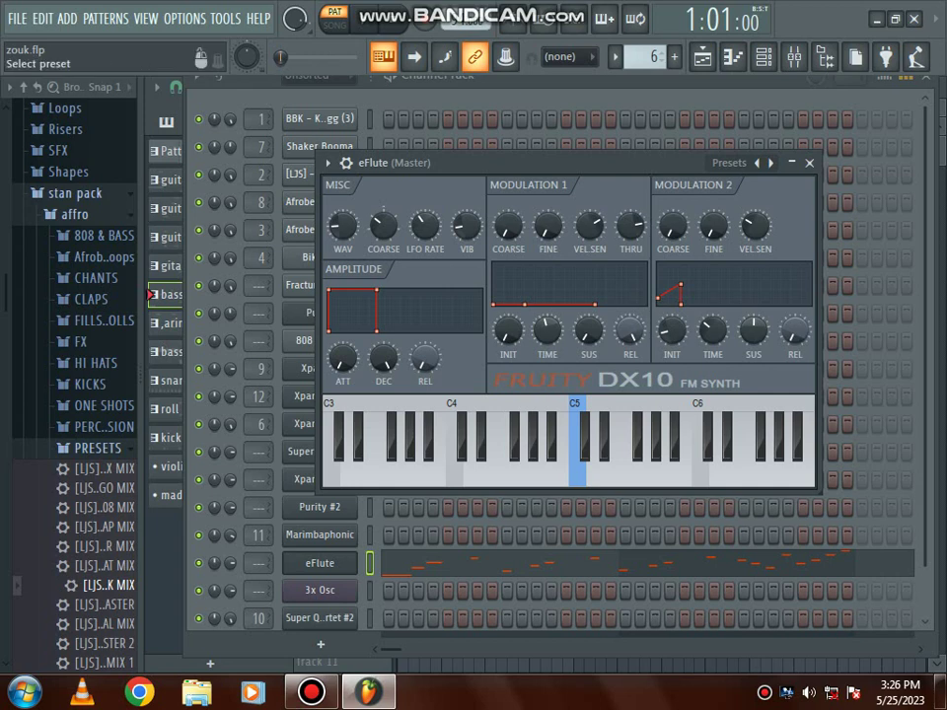
pyautogui.click(809, 163)
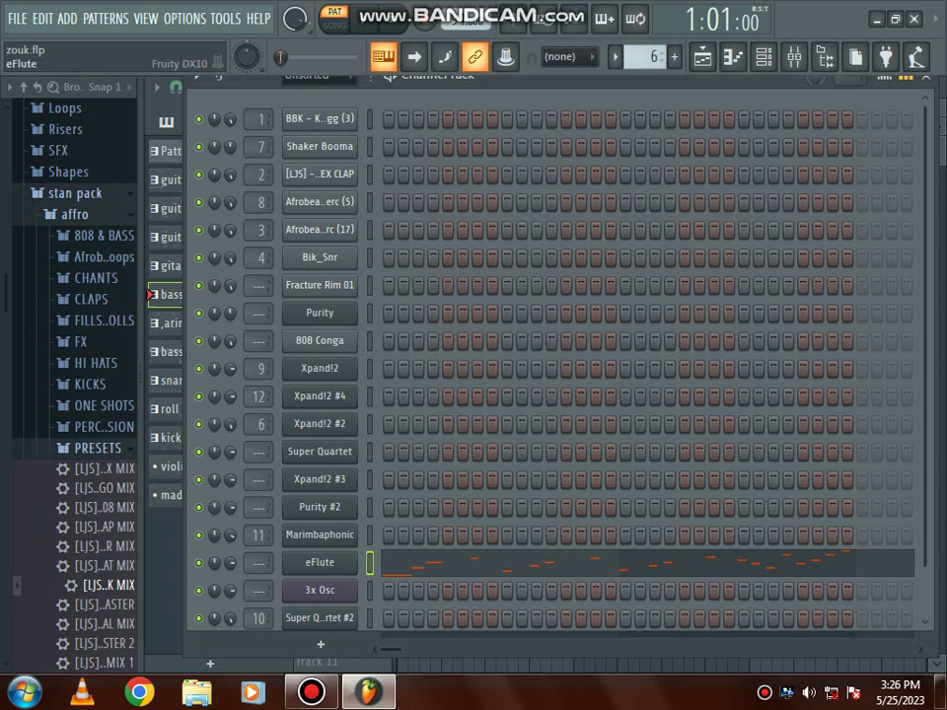
pyautogui.click(319, 563)
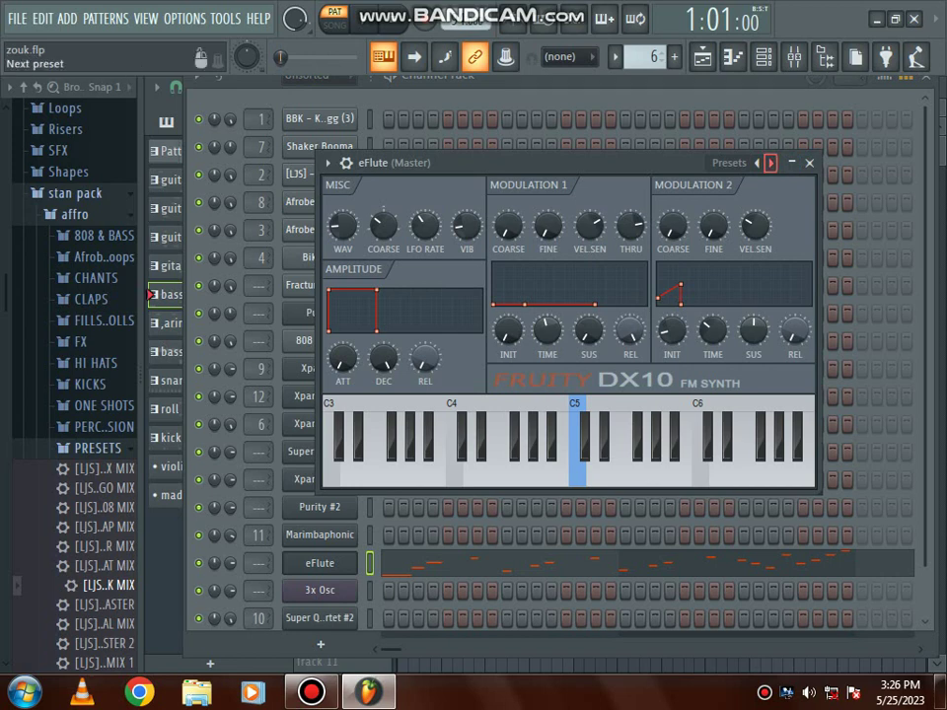
pyautogui.click(810, 163)
# Play back the bass pattern and examine the full range of eFlute notes in the piano roll.
pyautogui.click(469, 555)
pyautogui.press('space')
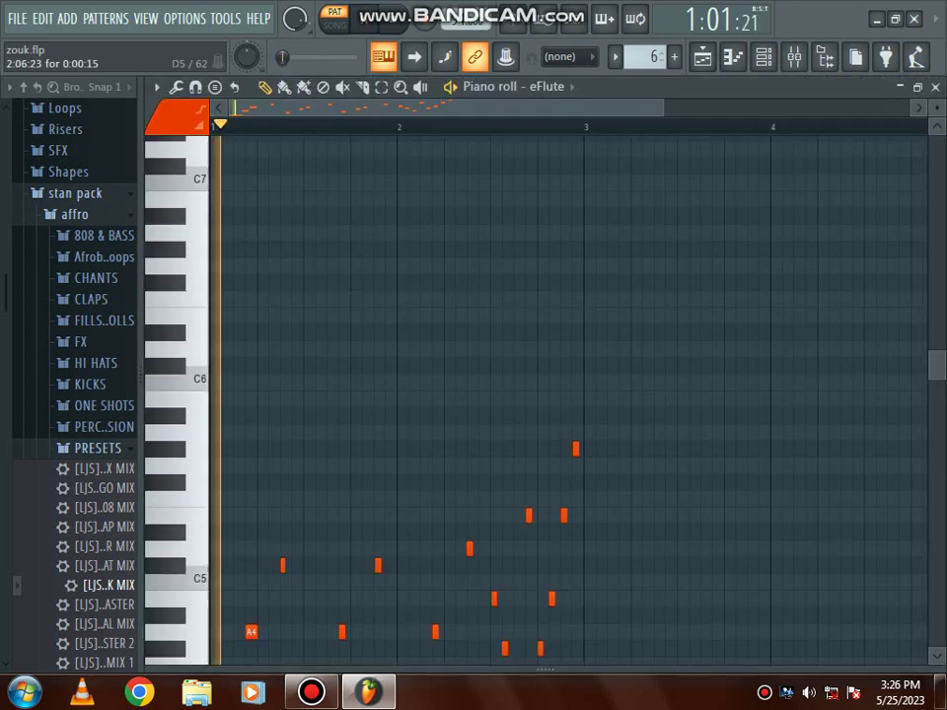
pyautogui.moveTo(648, 108); pyautogui.dragTo(491, 108)
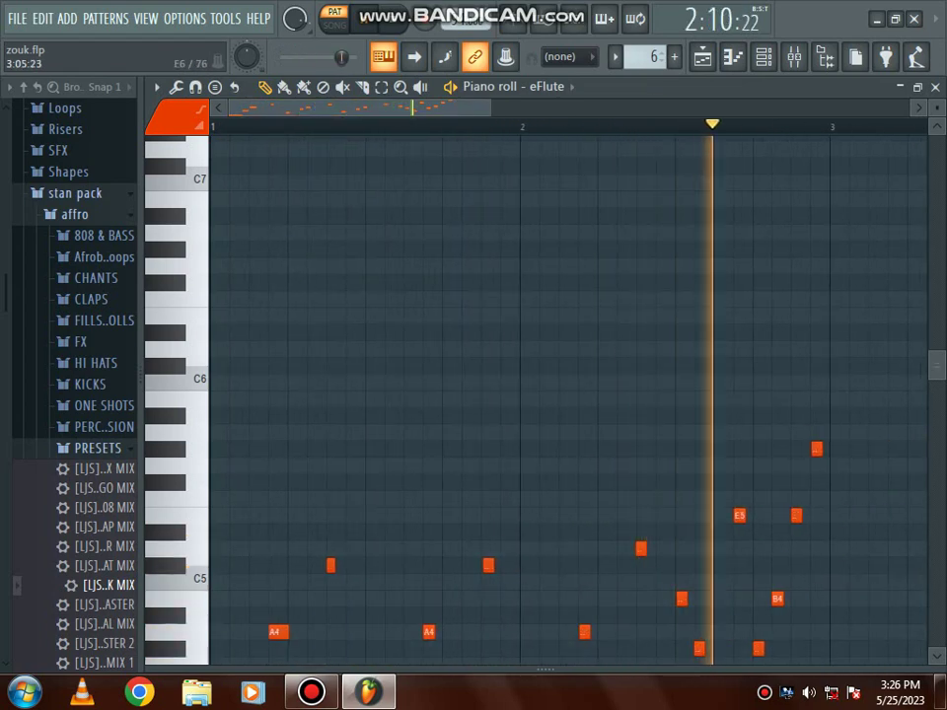
pyautogui.moveTo(937, 366); pyautogui.dragTo(937, 452)
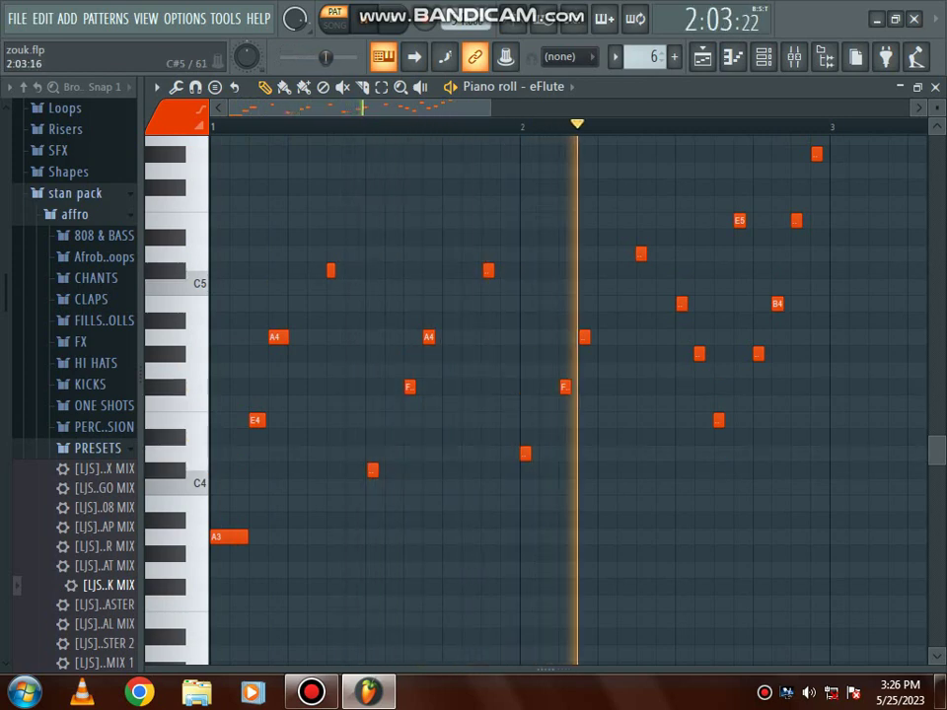
# Switch the active pattern to ,arimba, pattern 7, and open its Marimbaphonic instrument.
pyautogui.click(931, 85)
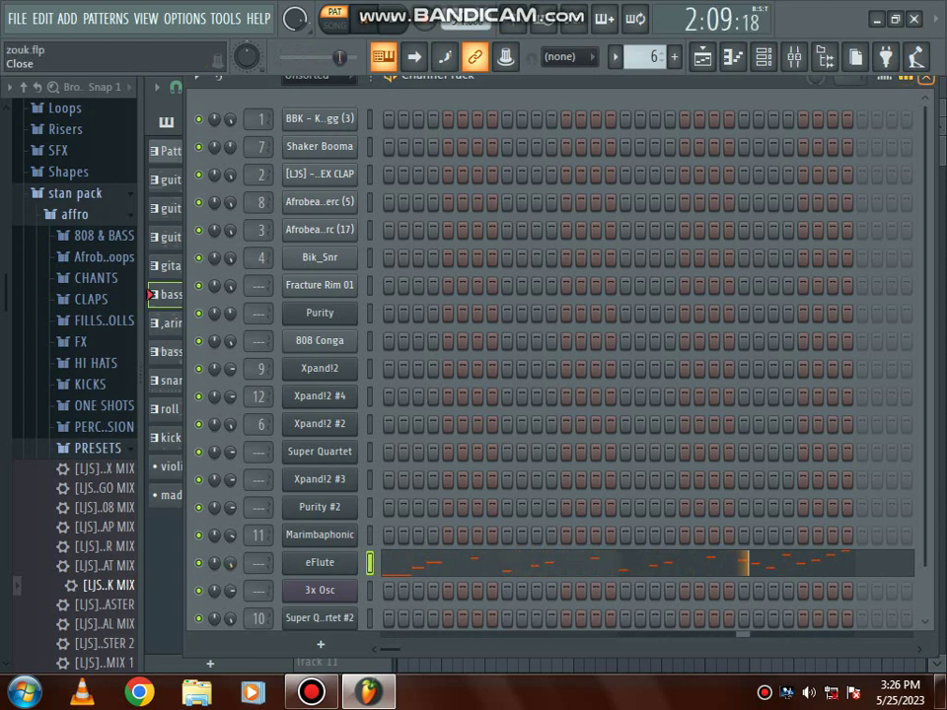
pyautogui.press('space')
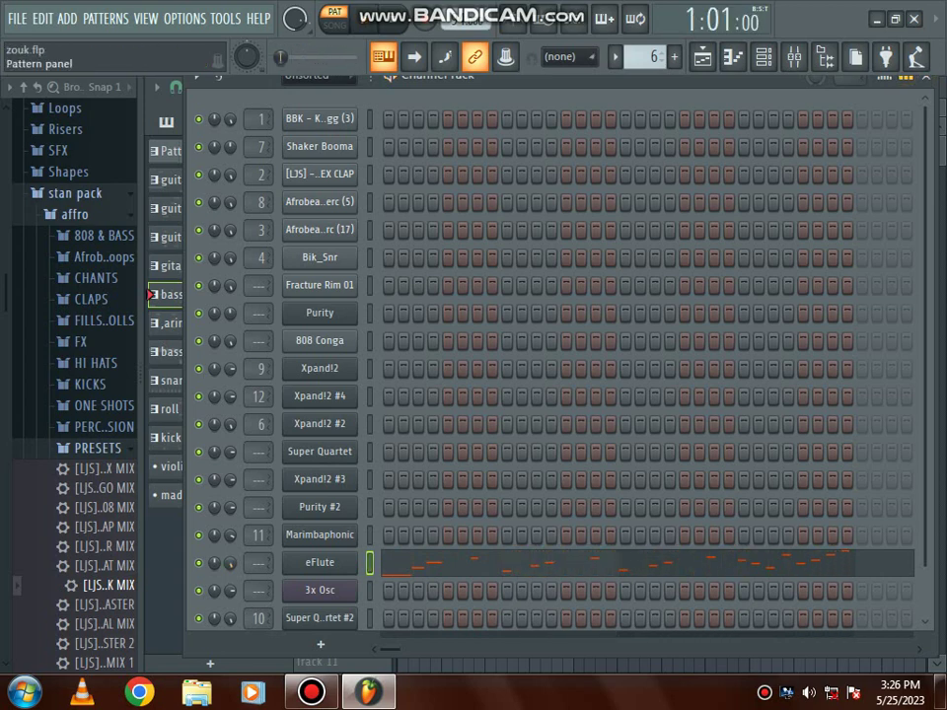
pyautogui.click(616, 57)
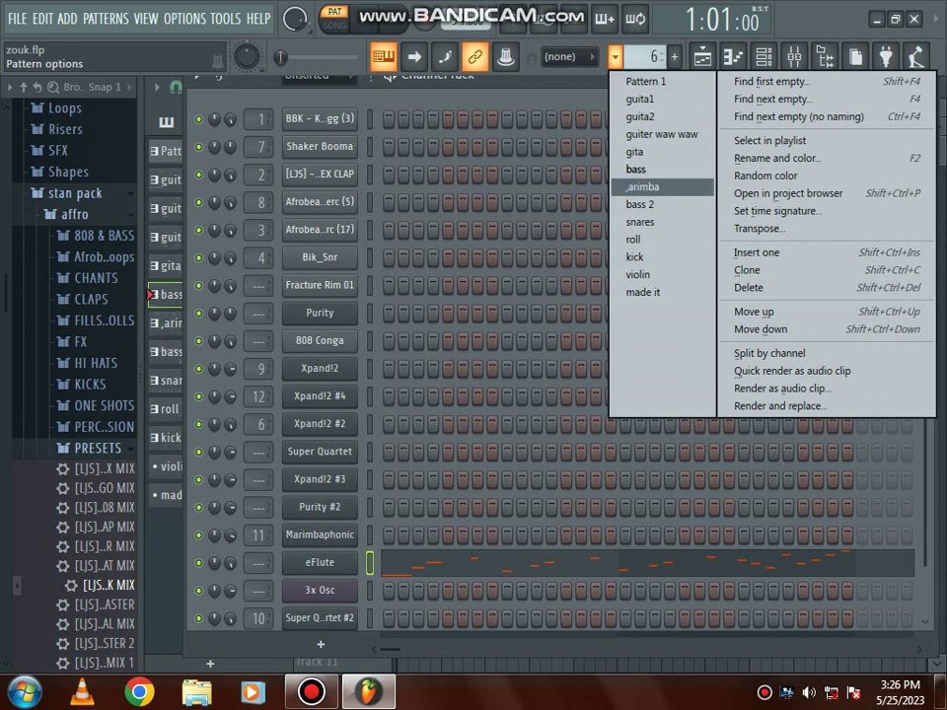
pyautogui.click(643, 186)
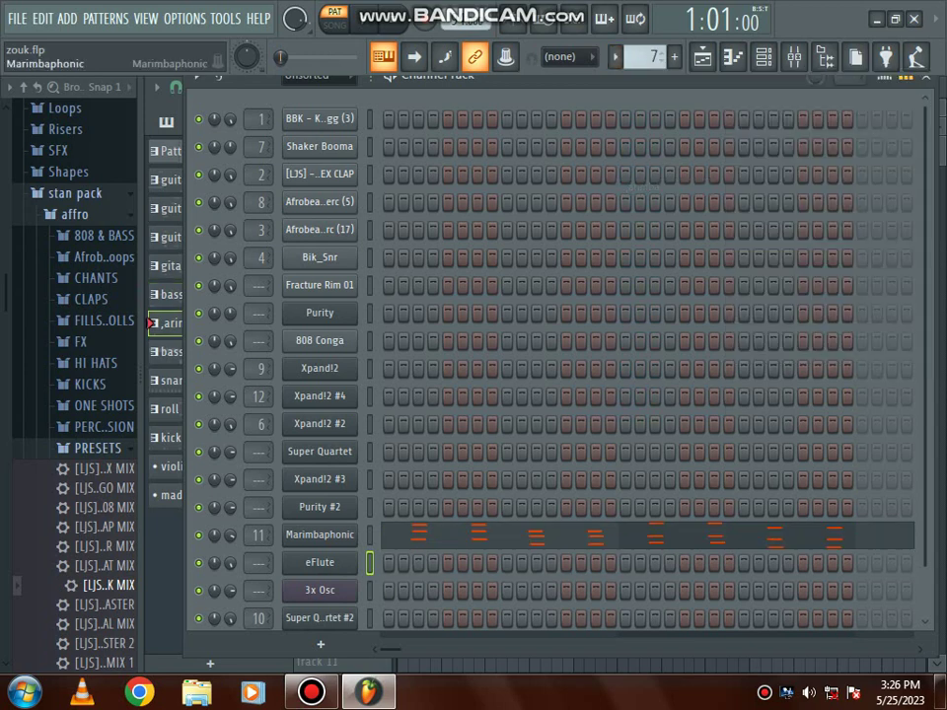
pyautogui.click(319, 534)
pyautogui.moveTo(532, 293); pyautogui.dragTo(553, 147)
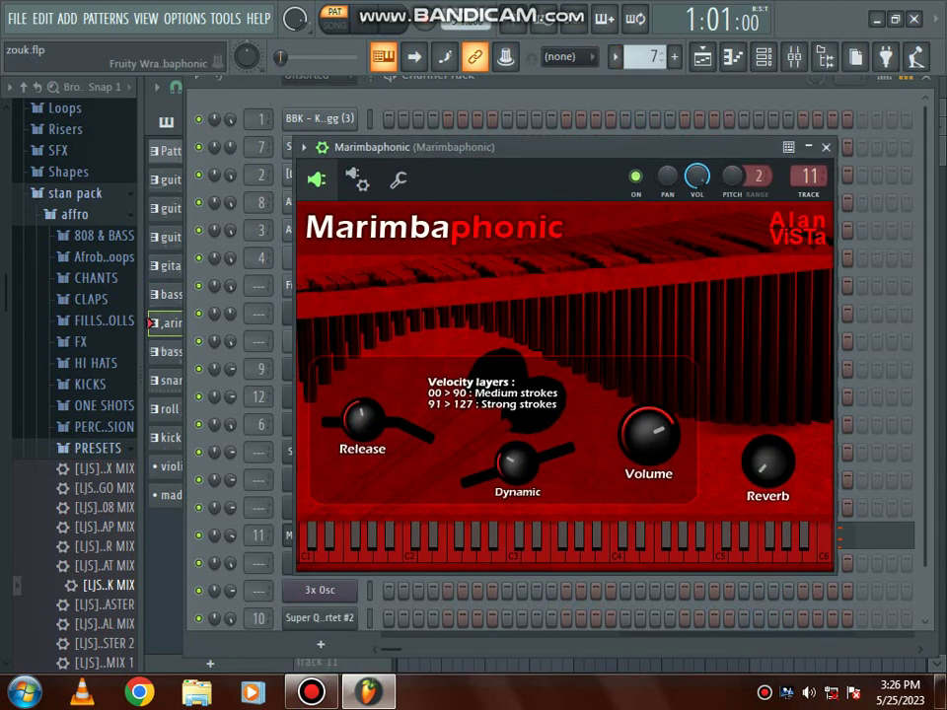
# Audition the Marimbaphonic sound by playing a series of notes on the typing keyboard.
pyautogui.press('h')
pyautogui.press('g')
pyautogui.press('h')
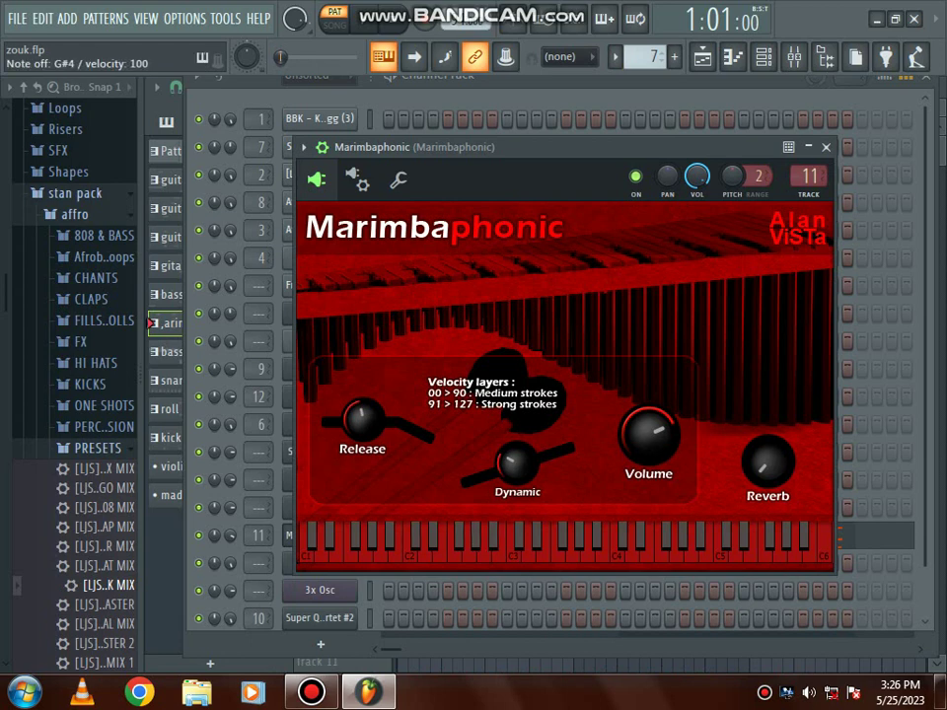
pyautogui.press('j')
pyautogui.press('t')
pyautogui.press('r')
pyautogui.press('e')
pyautogui.press('j')
pyautogui.press('r')
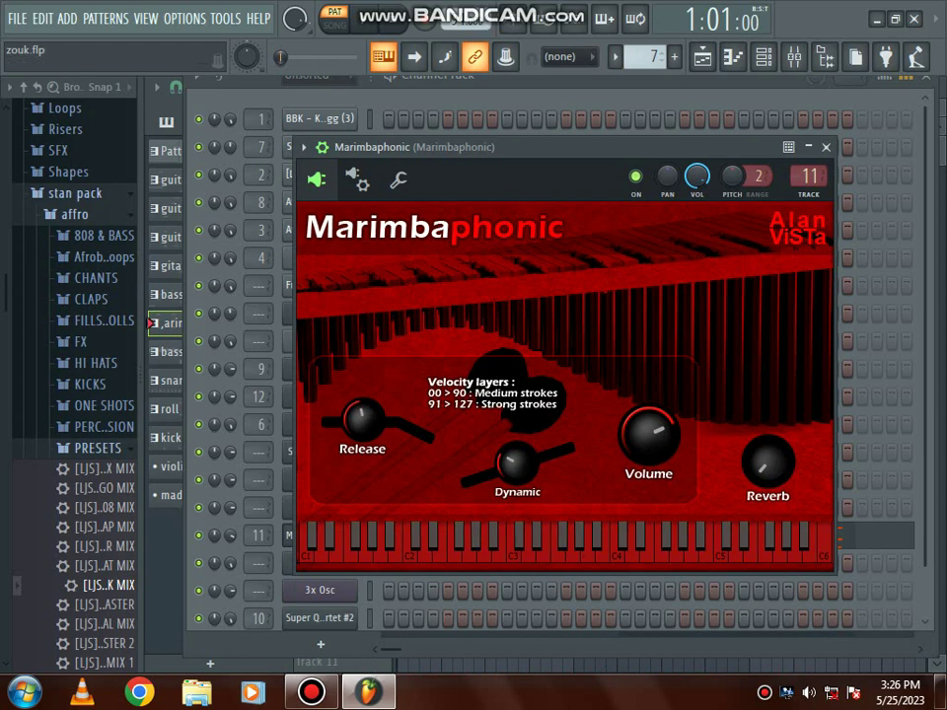
# Examine the Marimbaphonic notes of ,arimba in the piano roll and play the pattern back.
pyautogui.click(303, 147)
pyautogui.click(332, 169)
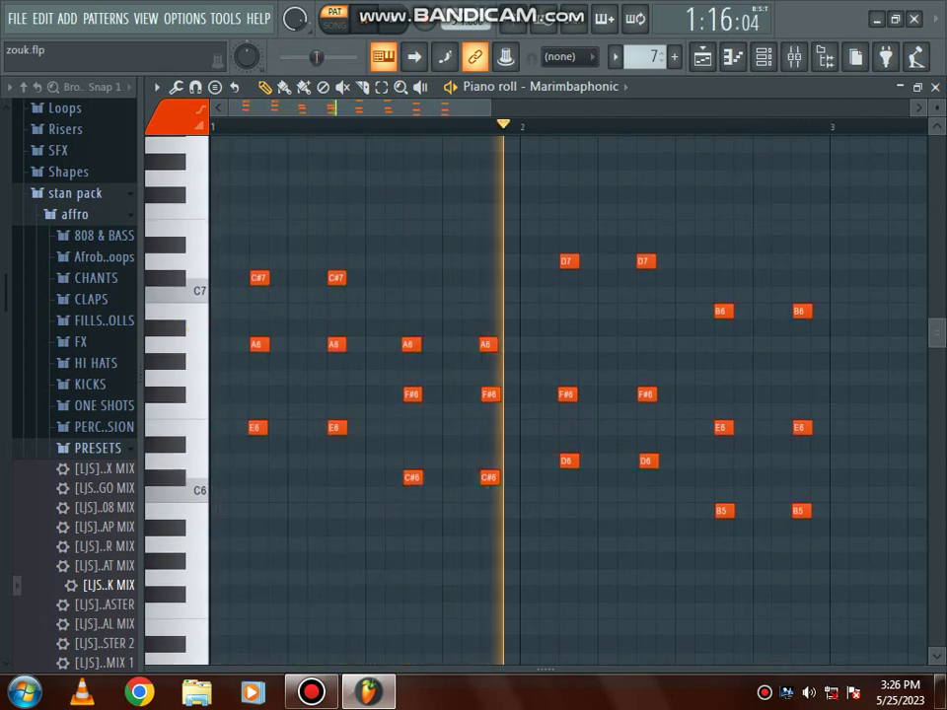
pyautogui.press('space')
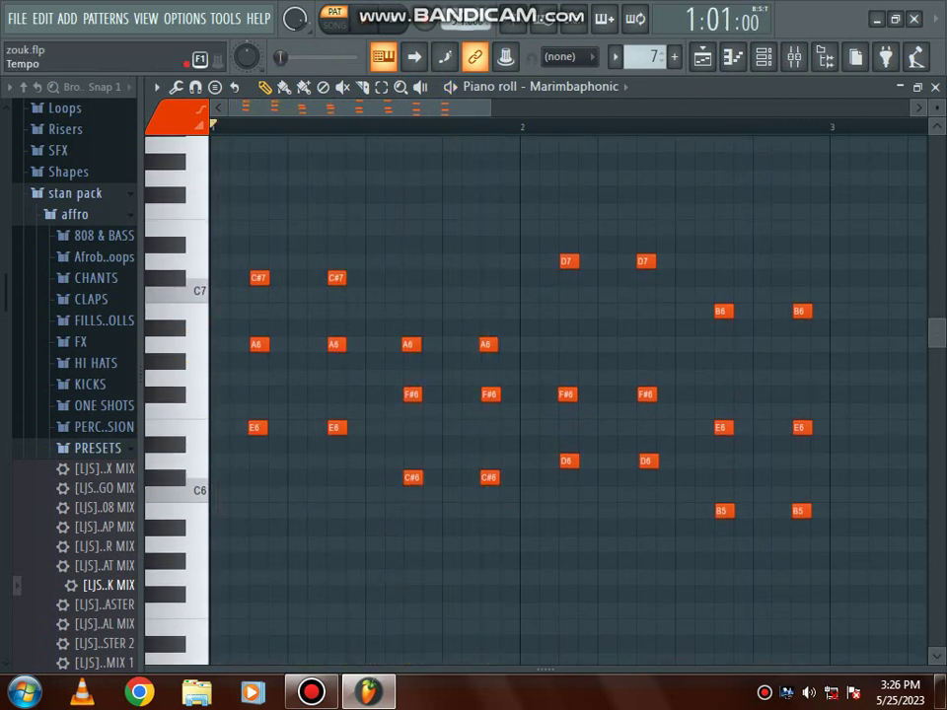
pyautogui.click(935, 87)
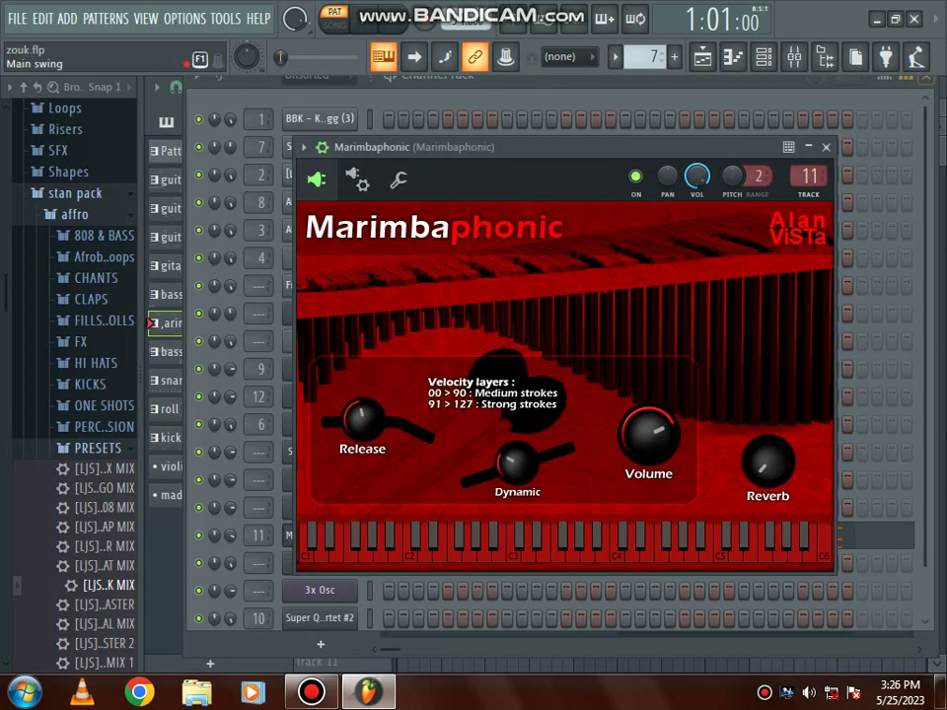
pyautogui.click(826, 147)
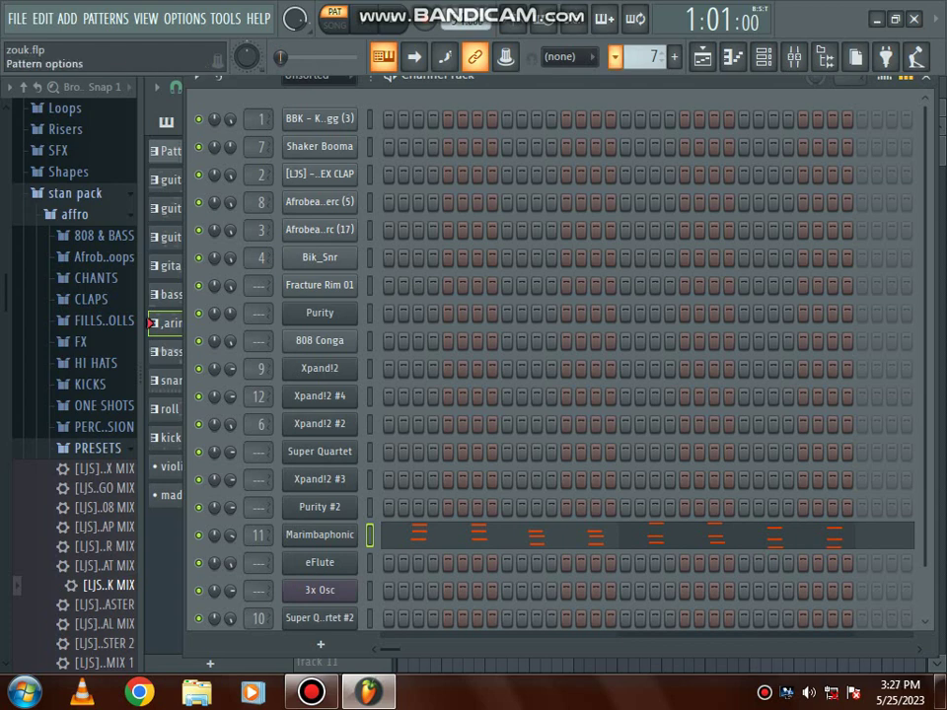
# Switch the active pattern to bass 2, pattern 8, and inspect the oscillator settings of its 3x Osc instrument.
pyautogui.click(614, 57)
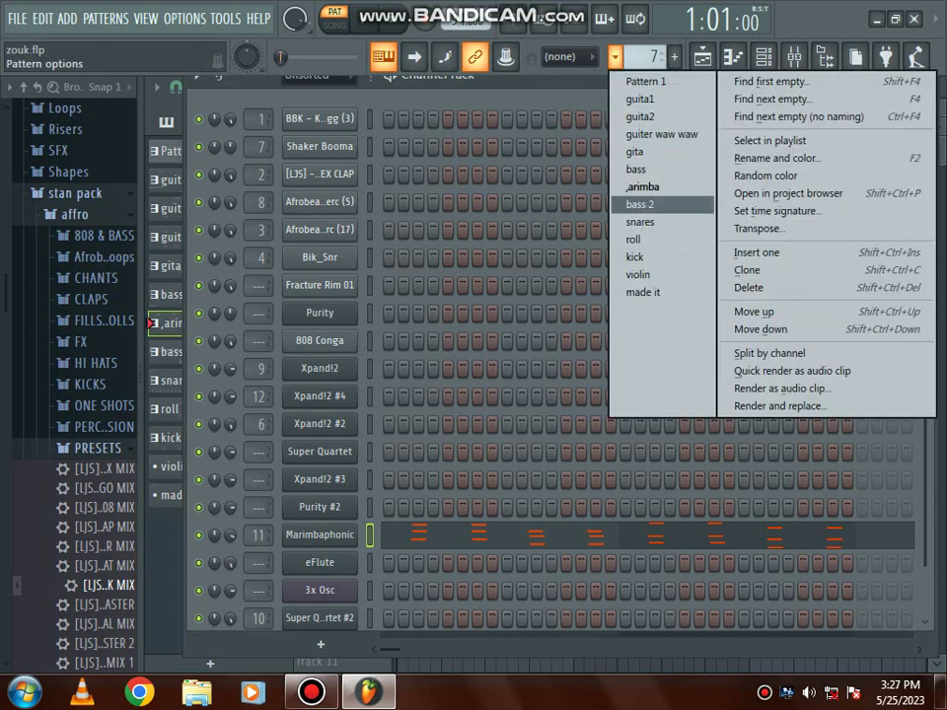
pyautogui.click(639, 204)
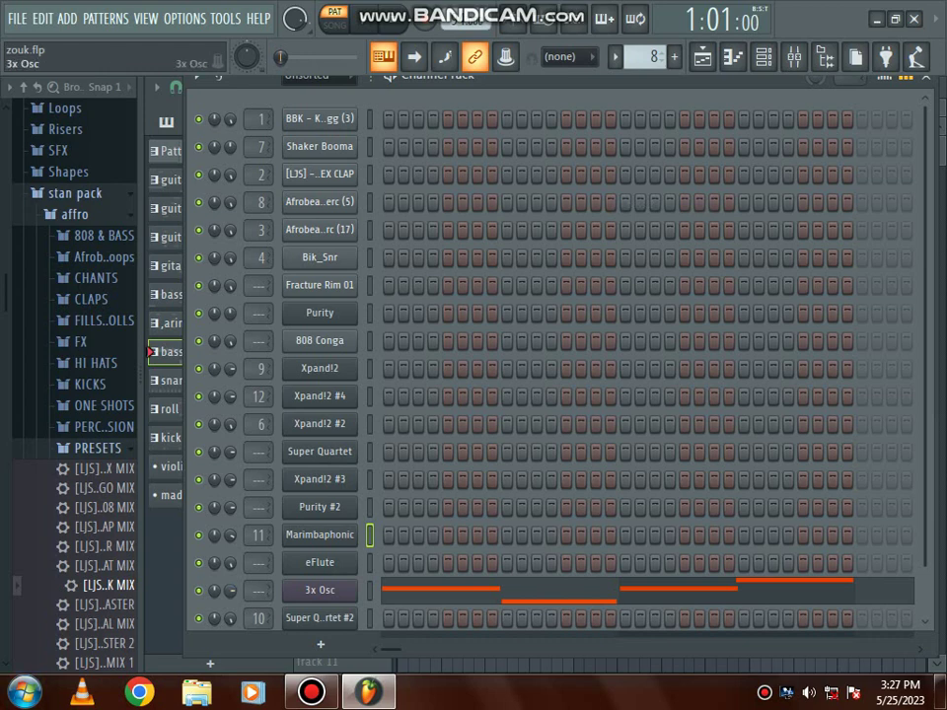
pyautogui.click(320, 590)
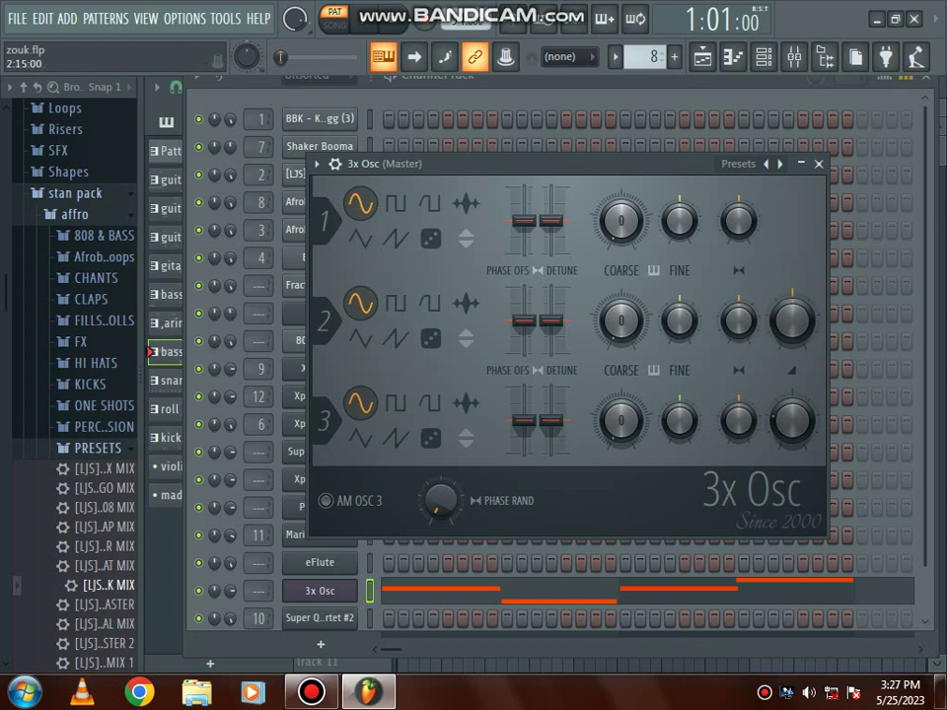
pyautogui.click(819, 164)
# Examine the 3x Osc notes of bass 2 in the piano roll and play the pattern back.
pyautogui.click(536, 591)
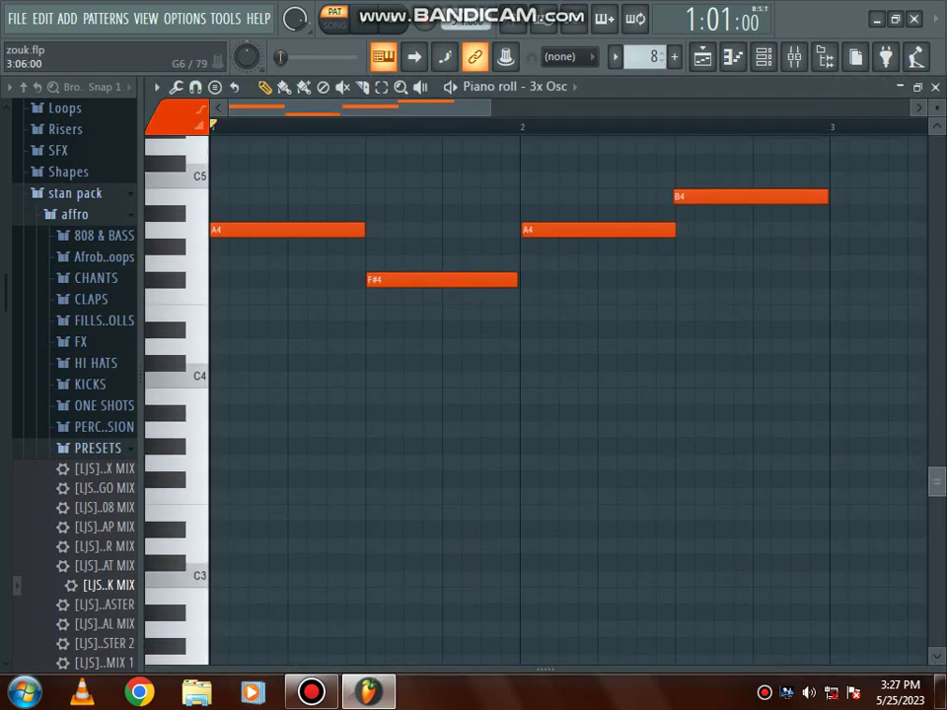
pyautogui.press('space')
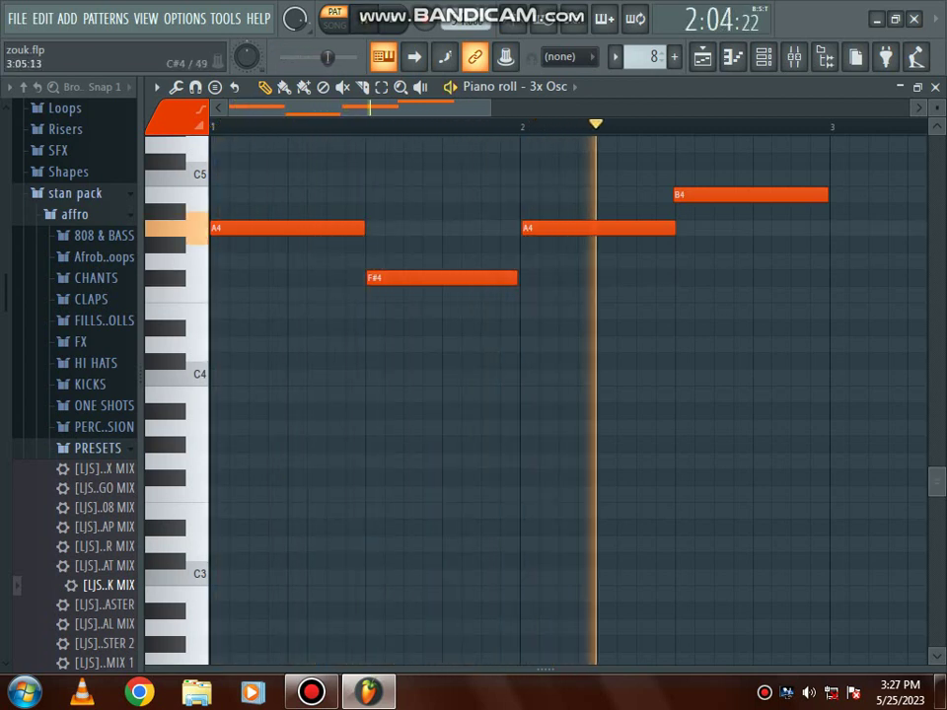
pyautogui.press('space')
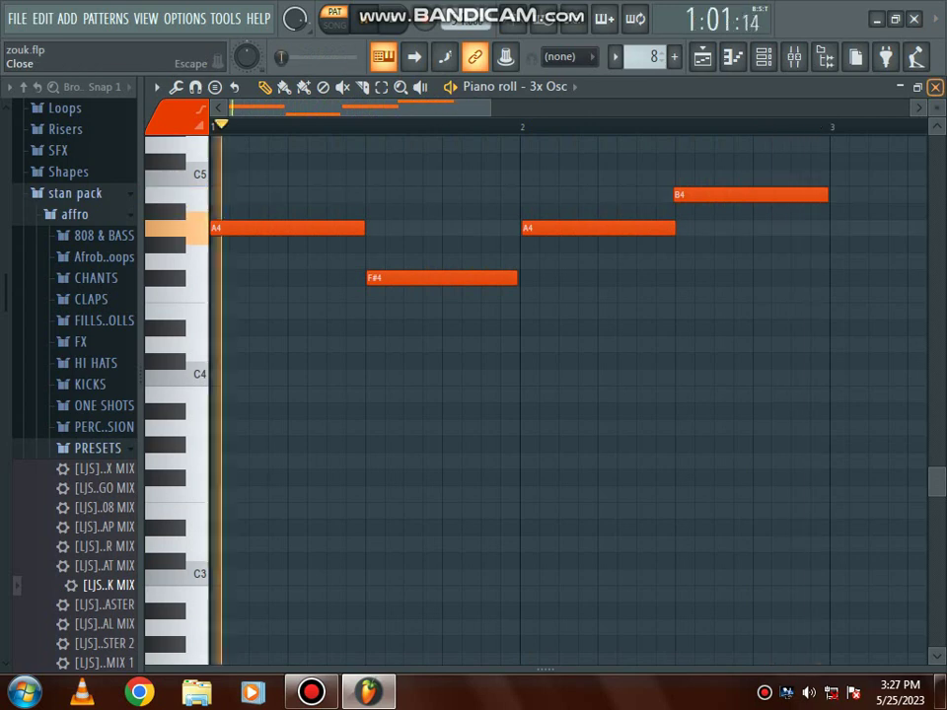
pyautogui.press('F6')
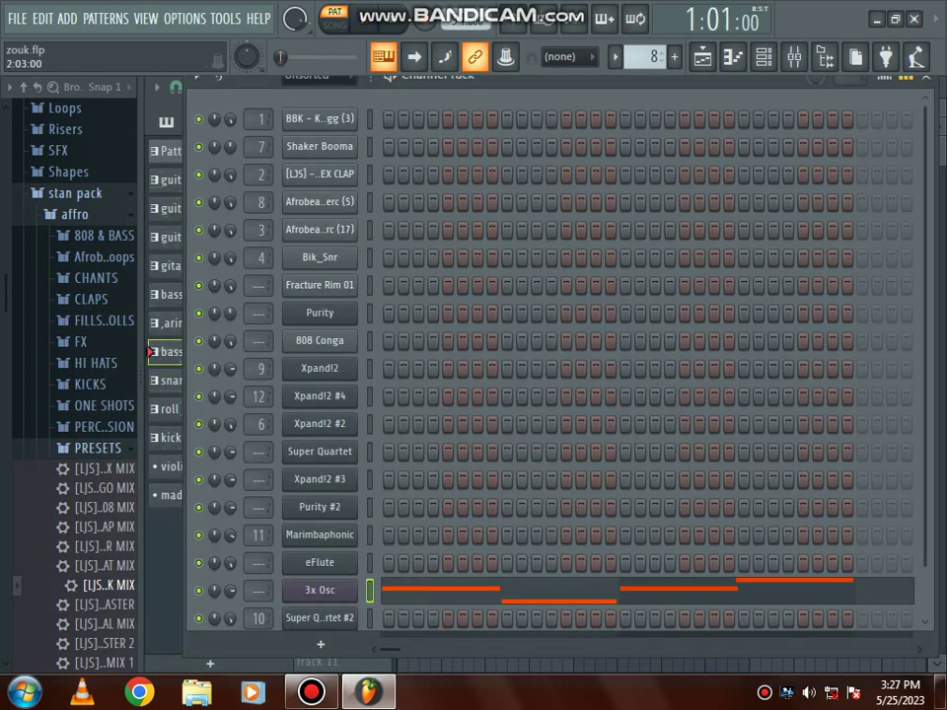
# Switch the active pattern to snares, pattern 9, and play its percussion steps back in the channel rack.
pyautogui.click(615, 56)
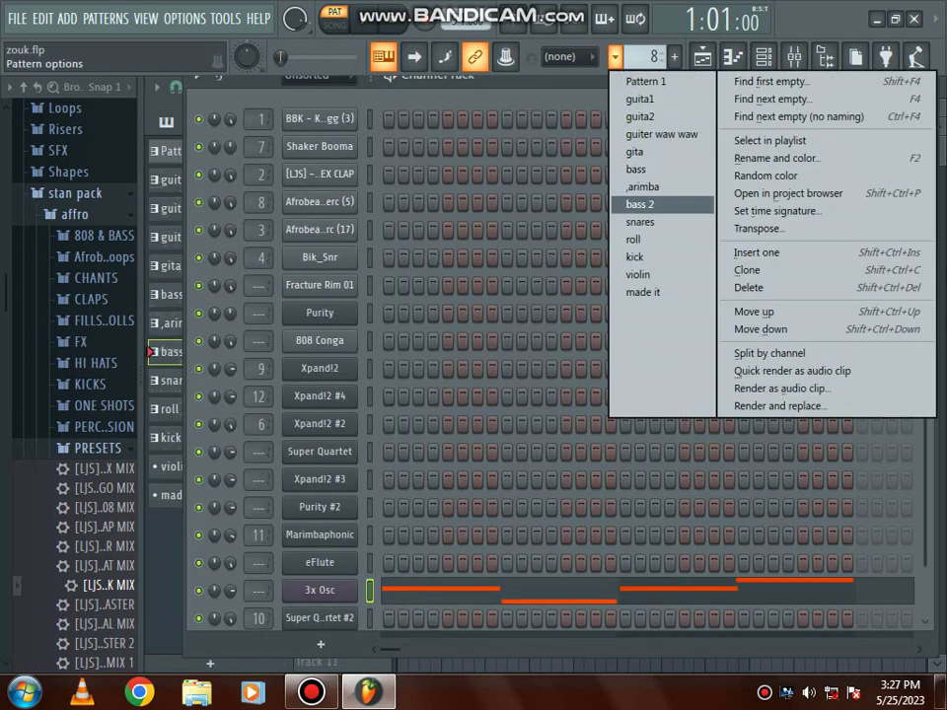
pyautogui.click(640, 222)
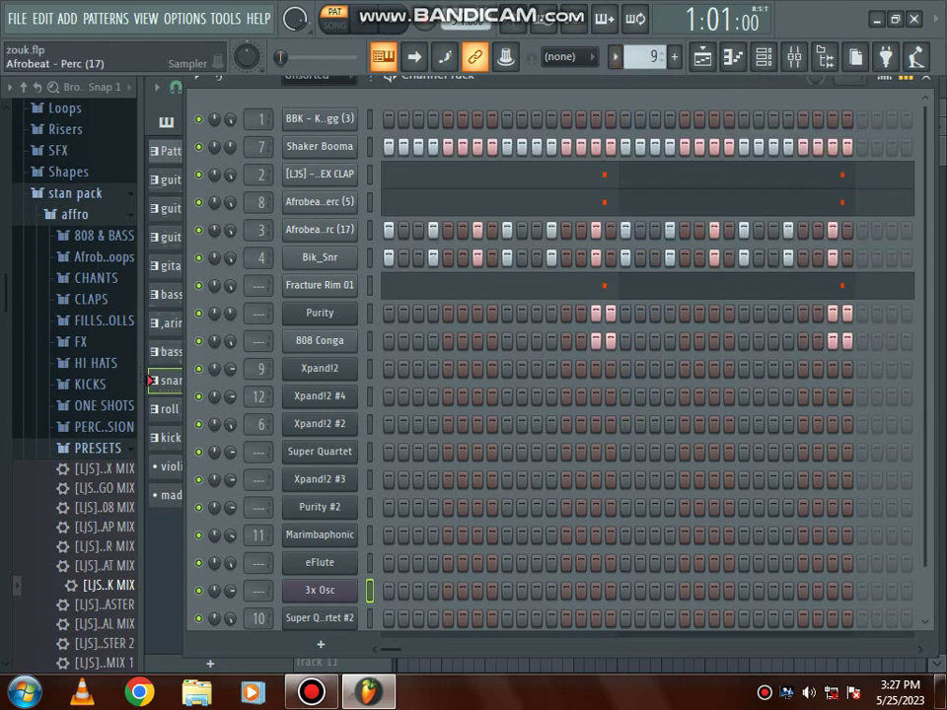
pyautogui.press('space')
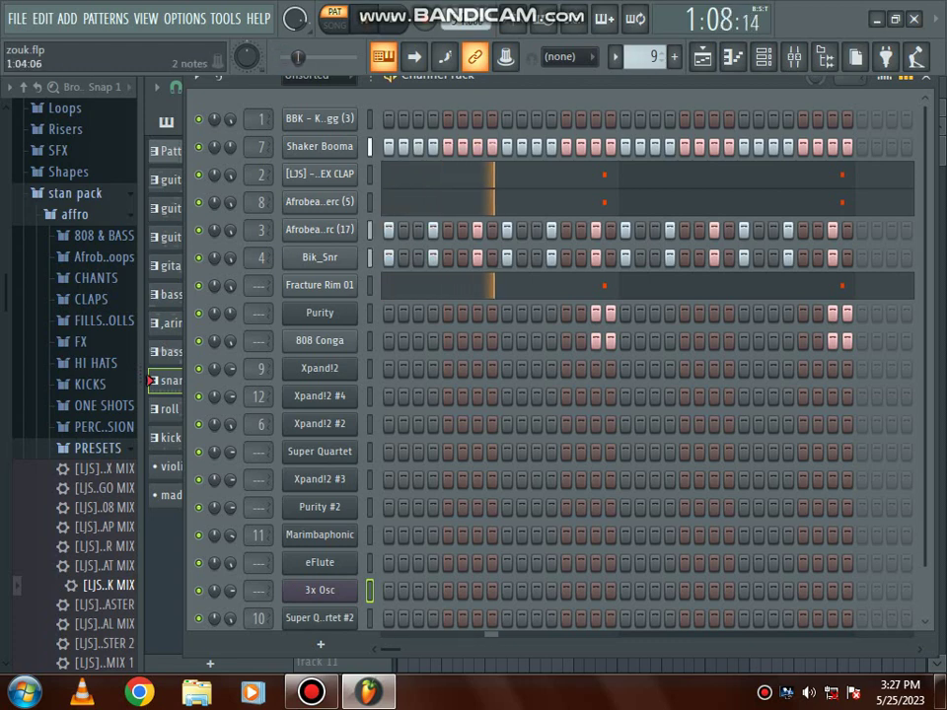
pyautogui.press('space')
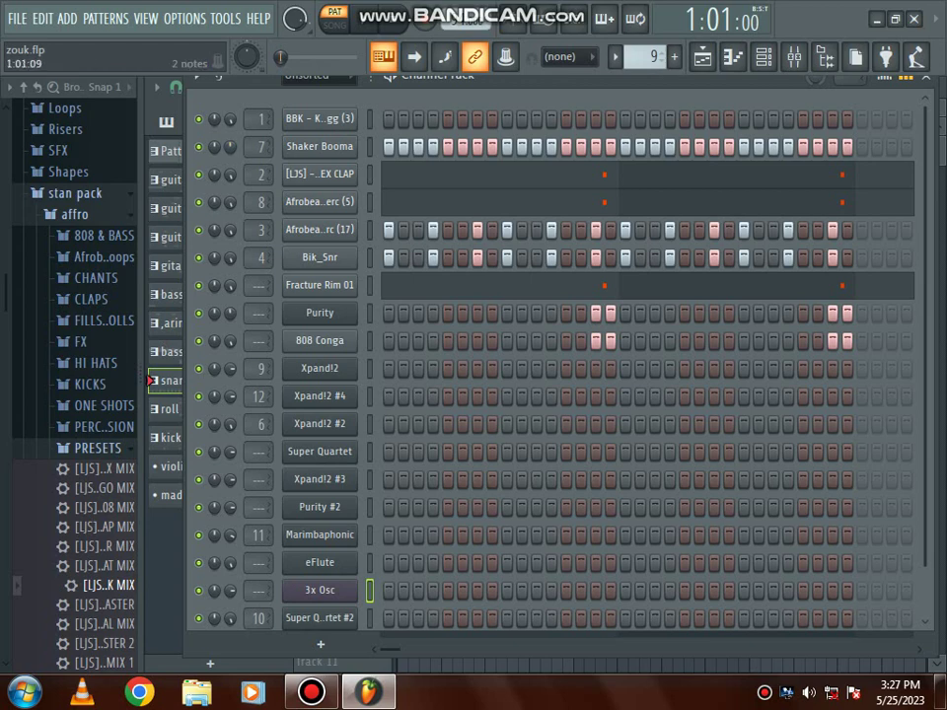
pyautogui.press('space')
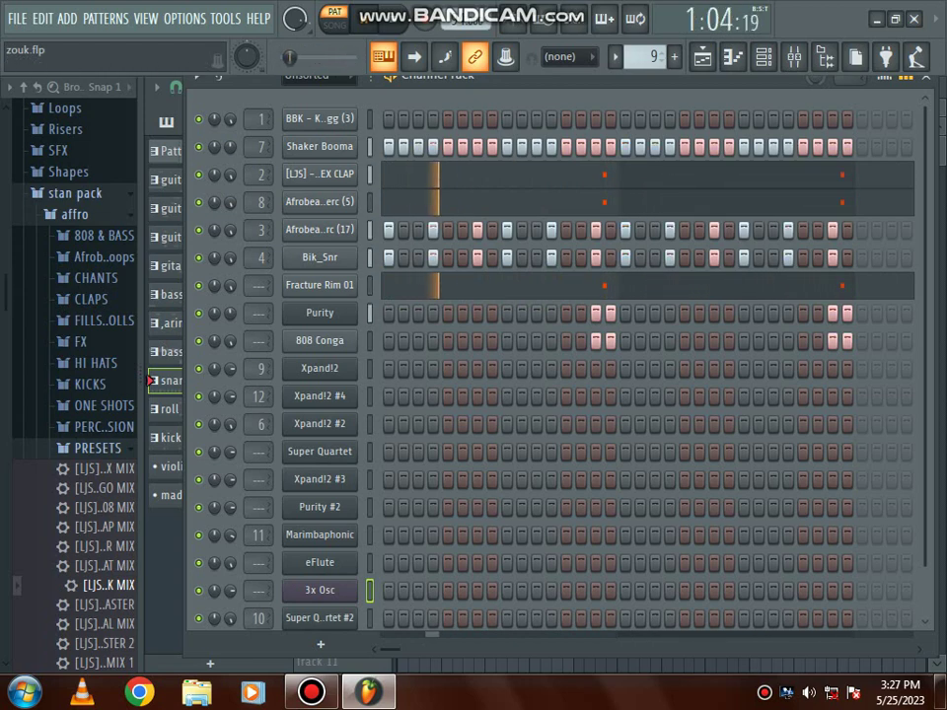
pyautogui.click(75, 193)
pyautogui.click(75, 492)
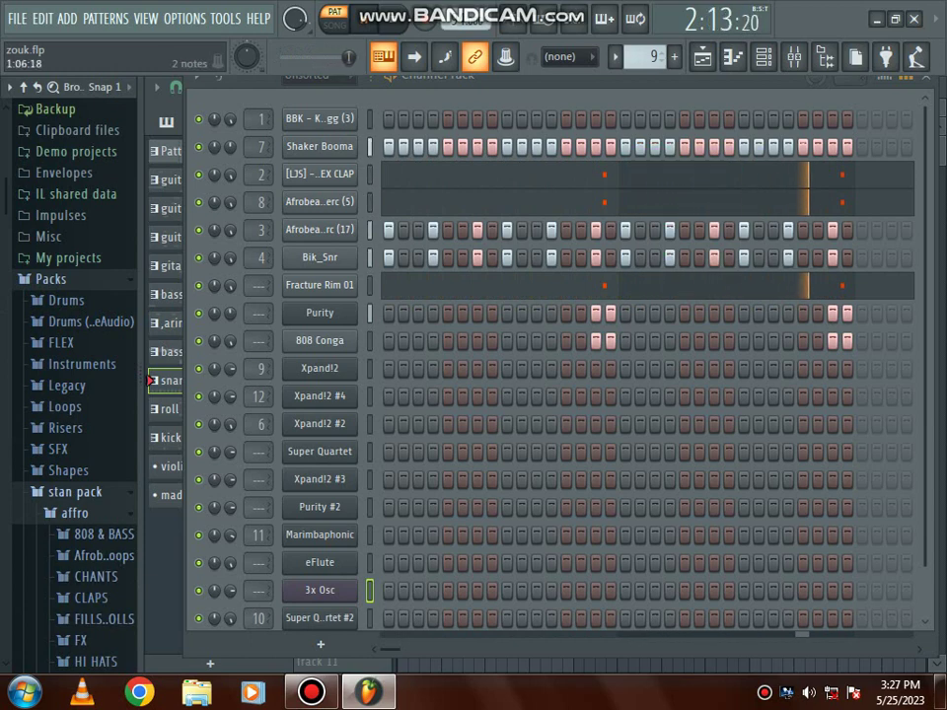
# Close the channel rack to show the playlist, and check the running recording in the Bandicam window before minimizing it.
pyautogui.click(926, 78)
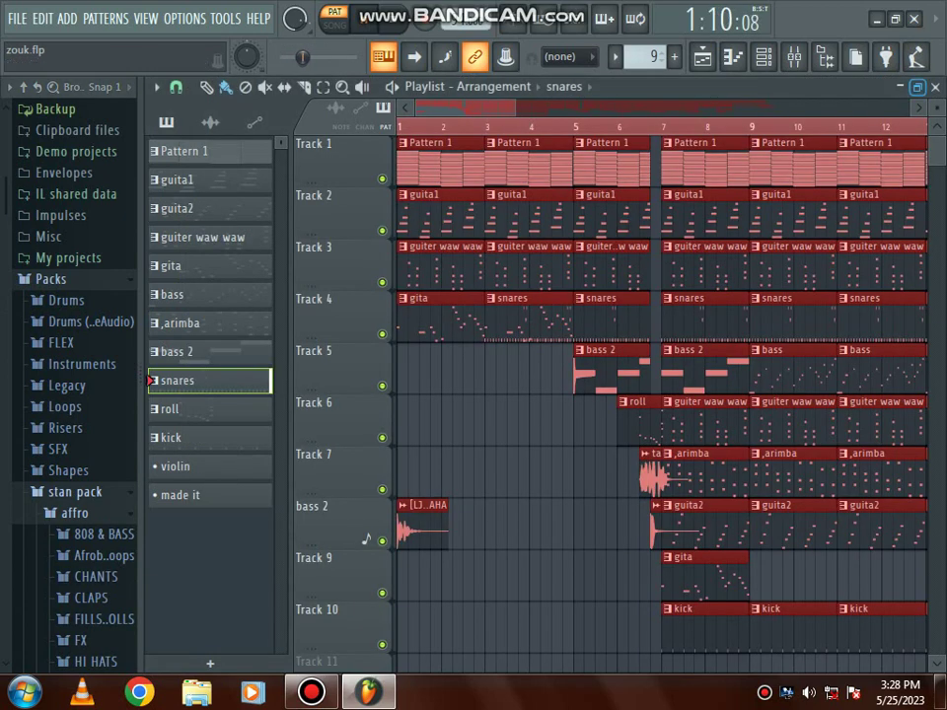
pyautogui.click(312, 692)
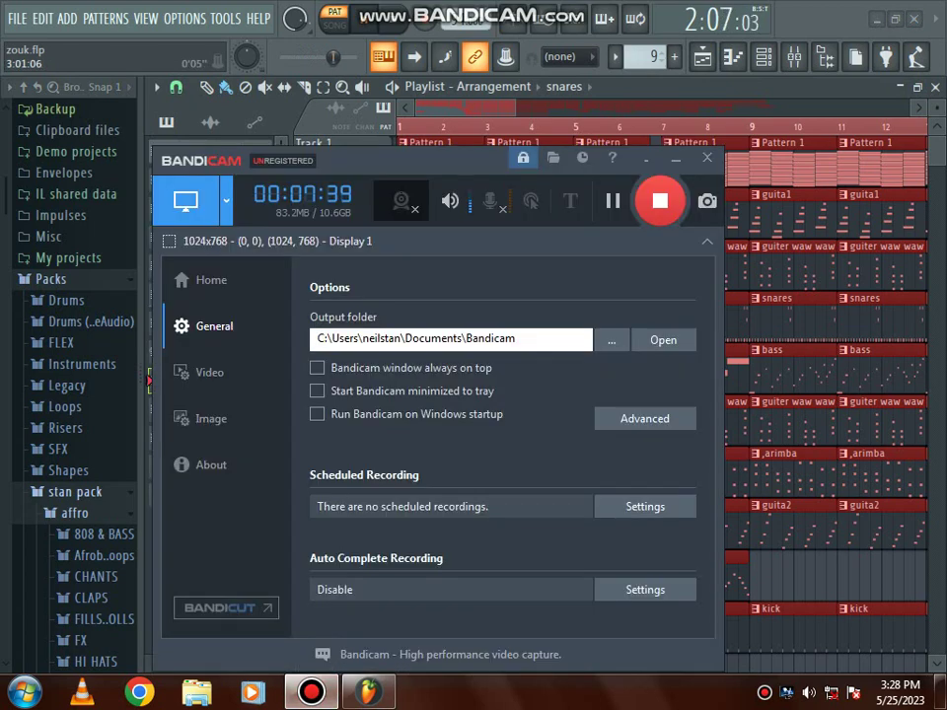
pyautogui.moveTo(454, 159); pyautogui.dragTo(434, 208)
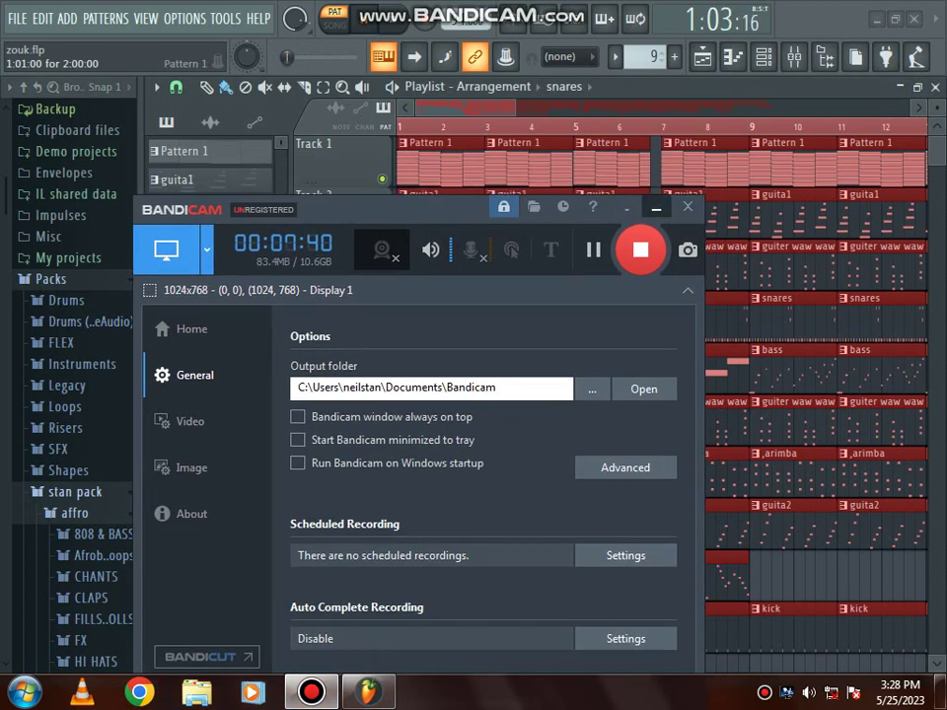
pyautogui.click(657, 207)
pyautogui.press('space')
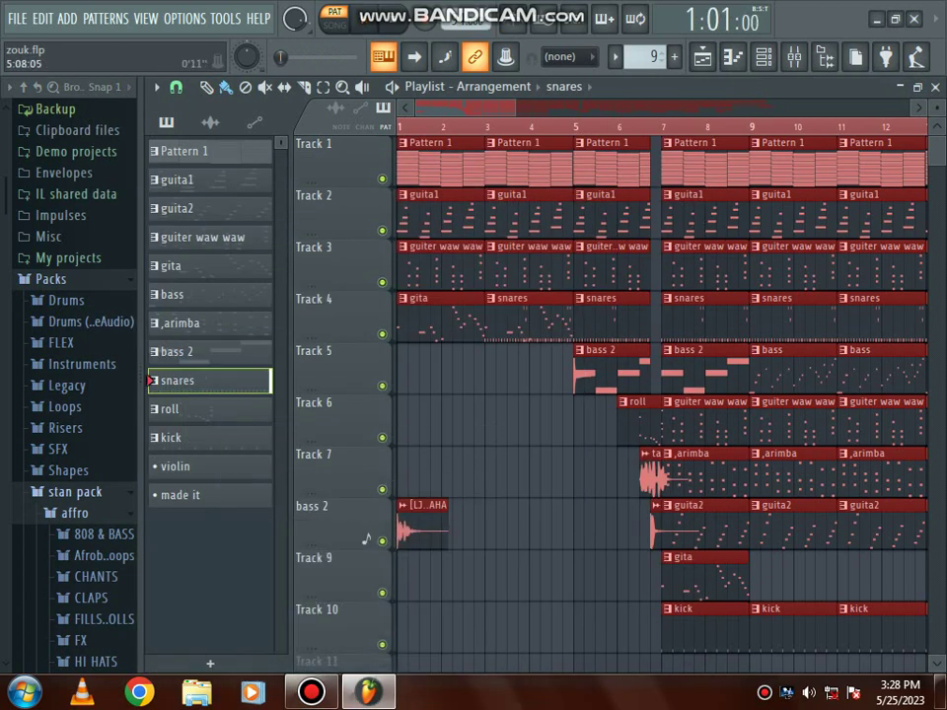
# Switch the active pattern to roll, pattern 10, play it back and show its channels in the channel rack.
pyautogui.click(618, 56)
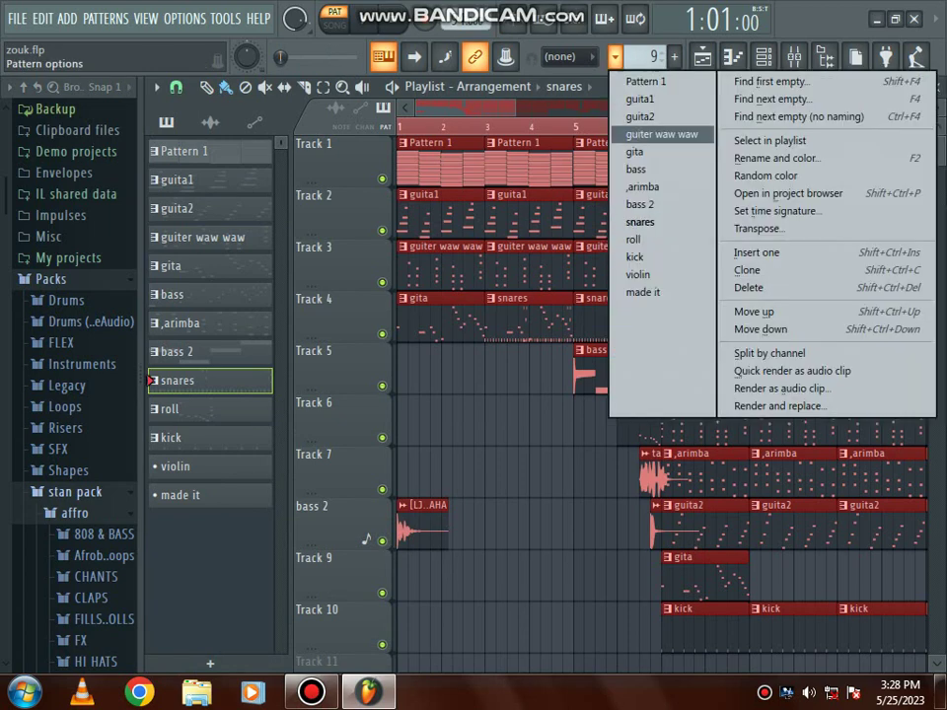
pyautogui.click(634, 238)
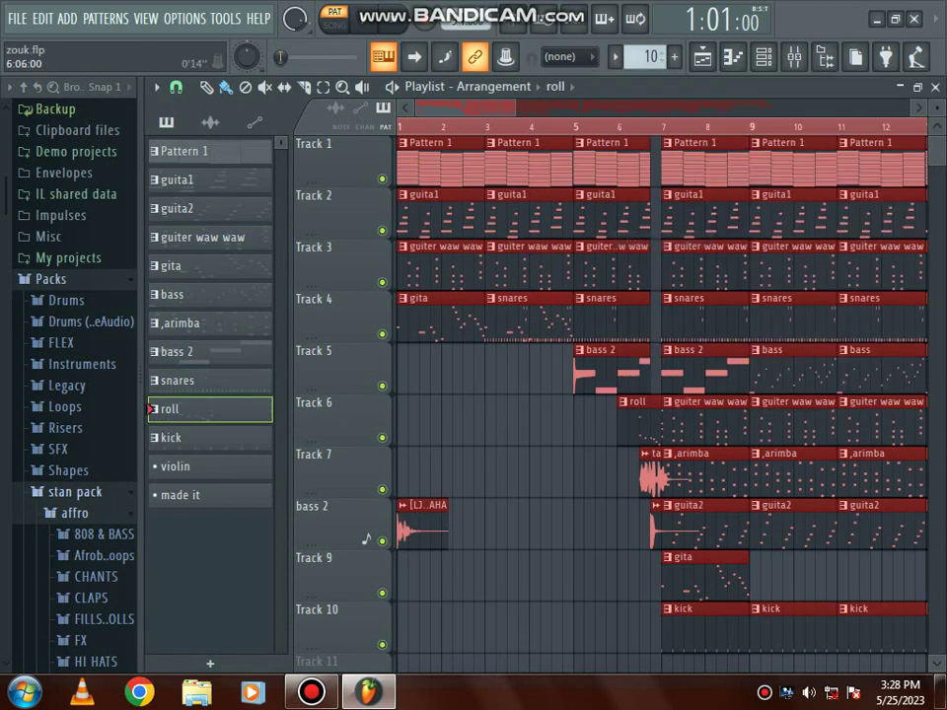
pyautogui.press('space')
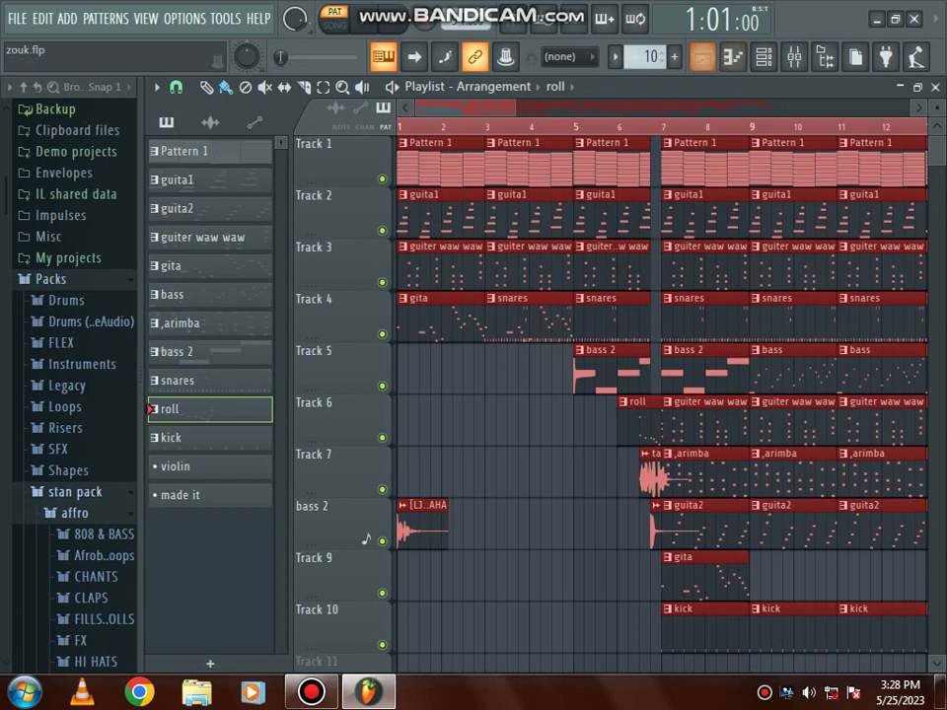
pyautogui.press('F6')
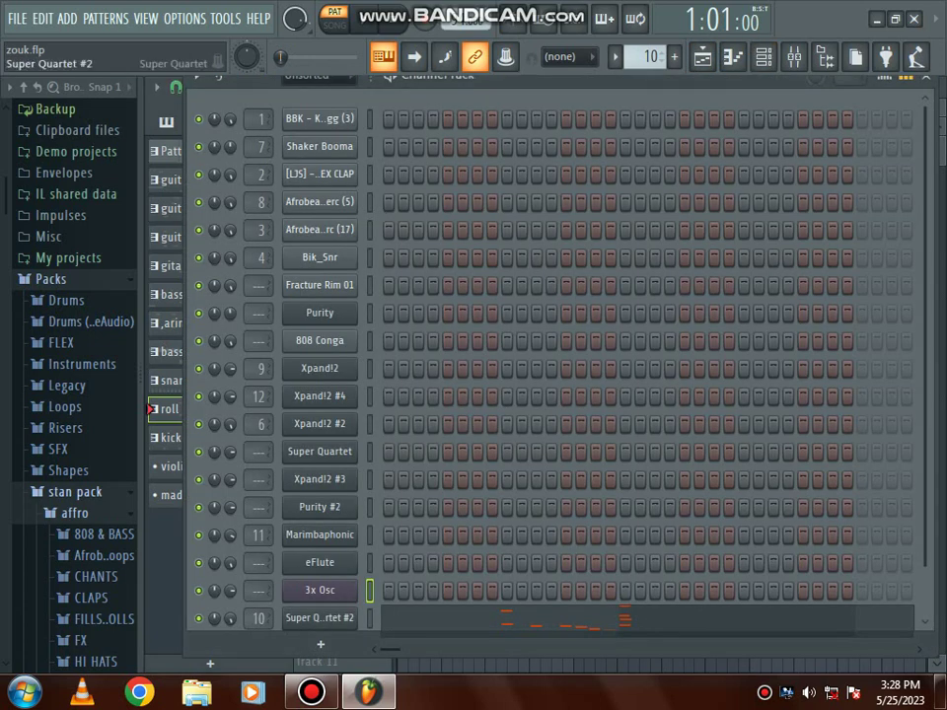
# Open the Super Quartet #2 instrument and check its drum preset, Ambient Set, among the Preset Drums.
pyautogui.click(319, 617)
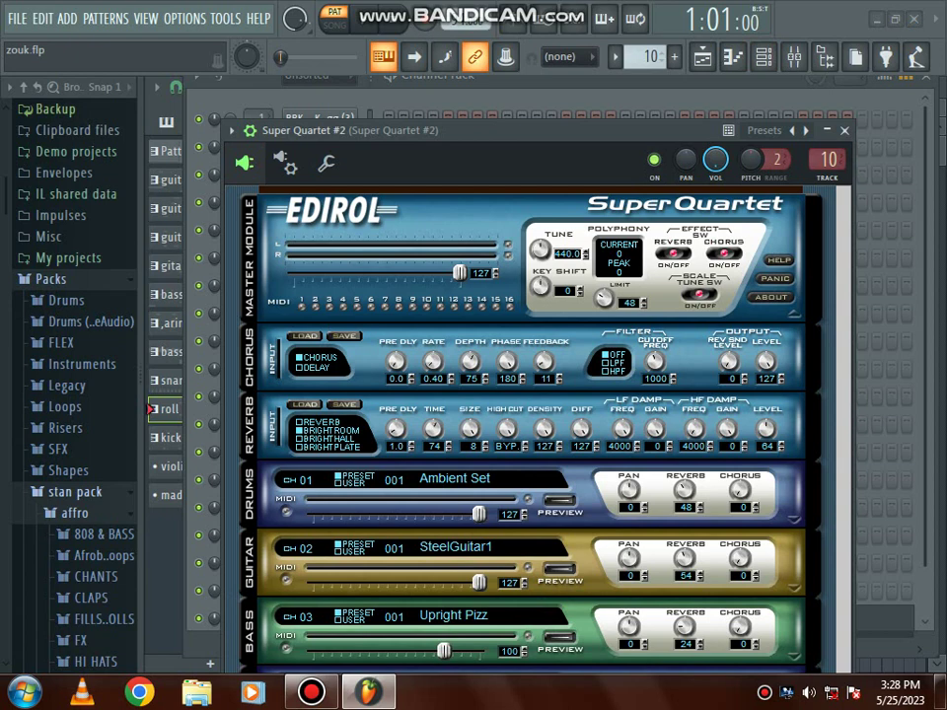
pyautogui.click(490, 478)
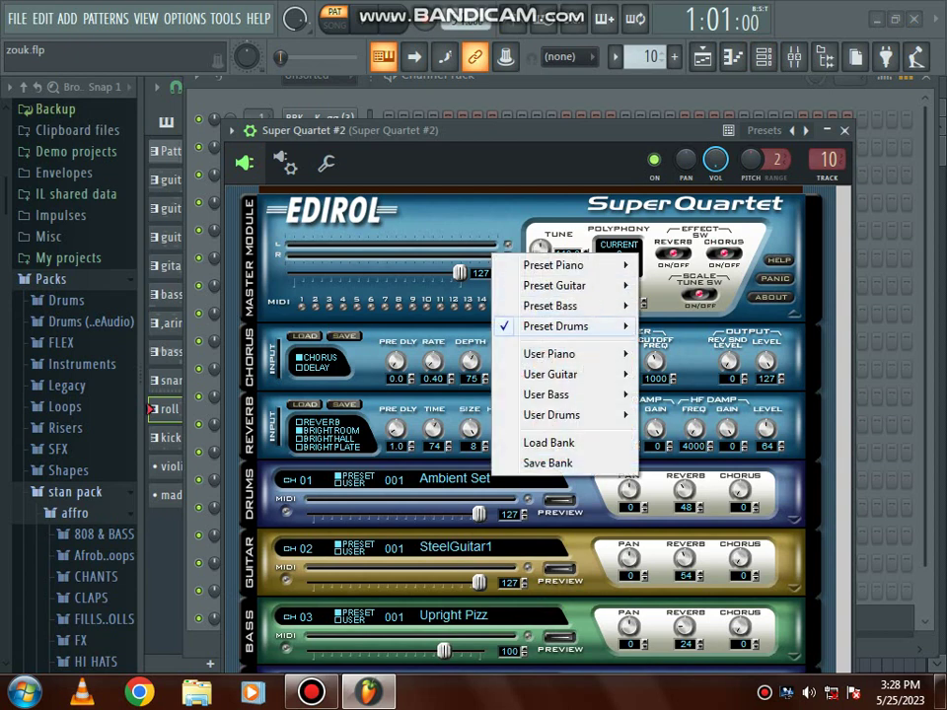
pyautogui.moveTo(556, 327)
pyautogui.click(705, 326)
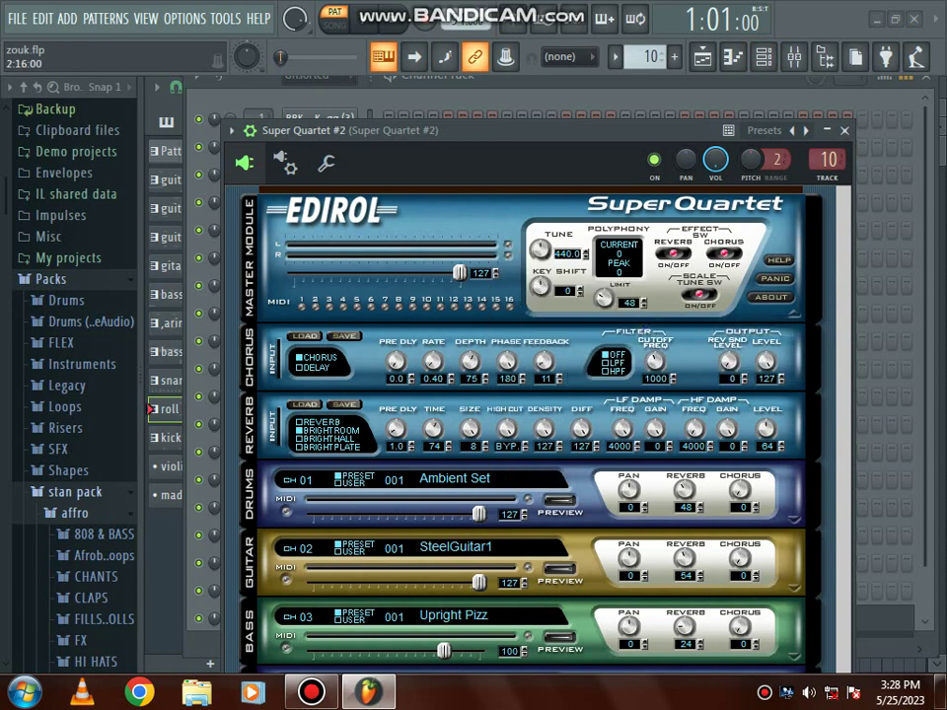
# Close the Super Quartet #2 window and play back its roll notes in the piano roll.
pyautogui.click(844, 130)
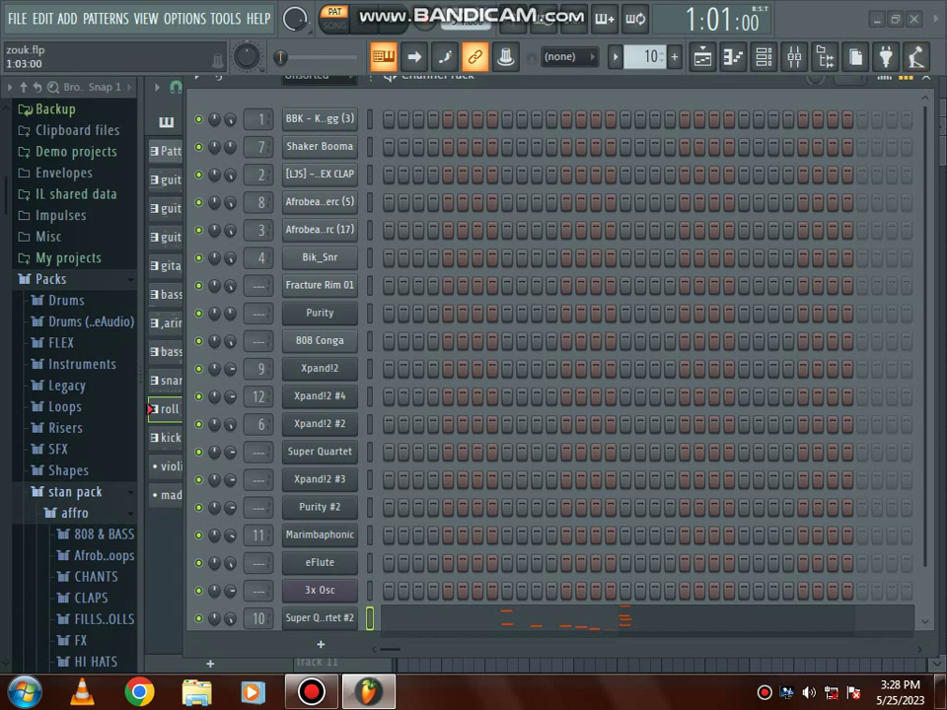
pyautogui.click(421, 613)
pyautogui.press('space')
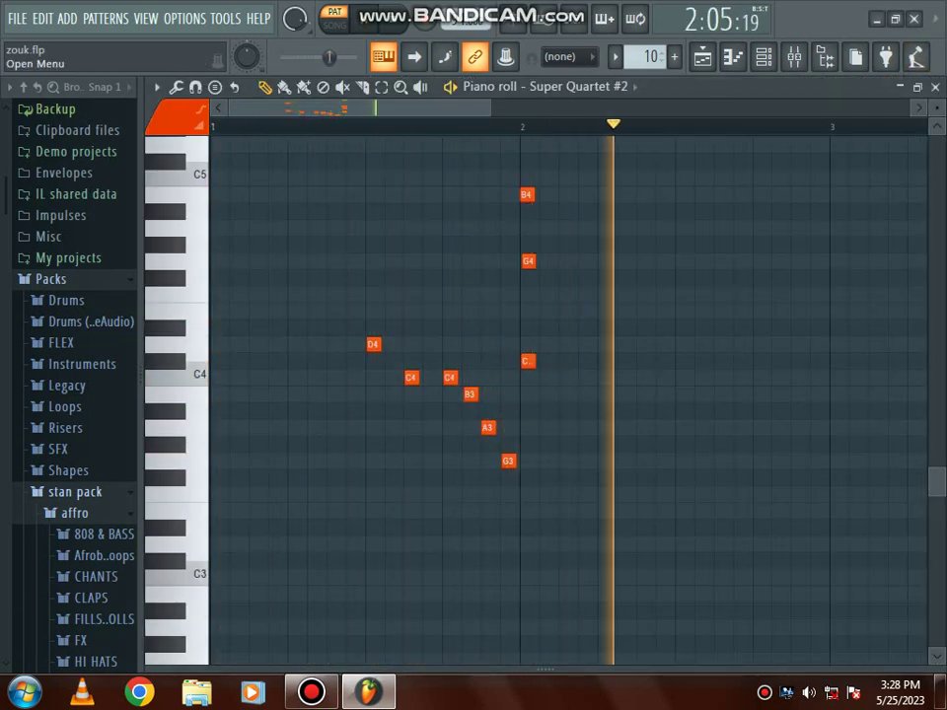
pyautogui.click(936, 88)
pyautogui.press('space')
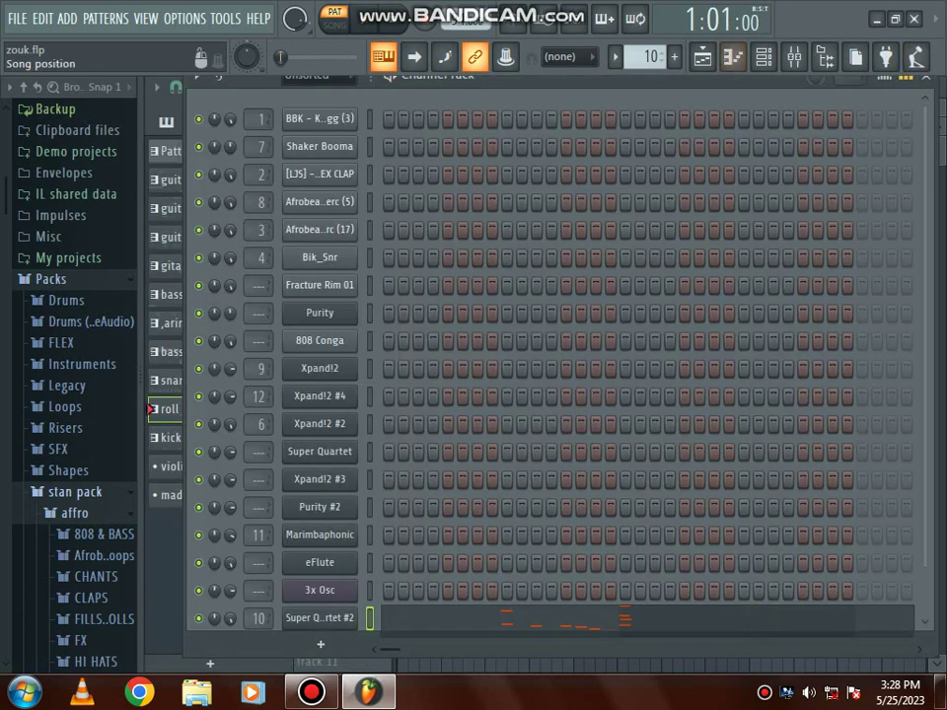
# Switch the active pattern to kick, pattern 11, to show its steps in the channel rack.
pyautogui.click(616, 57)
pyautogui.click(643, 239)
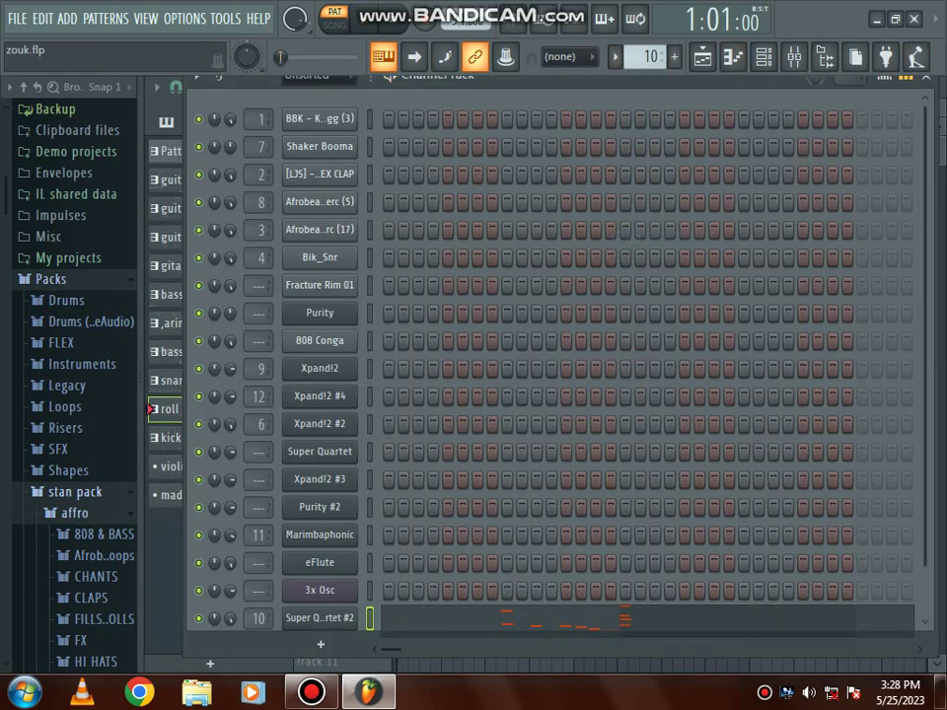
pyautogui.click(646, 57)
pyautogui.click(602, 258)
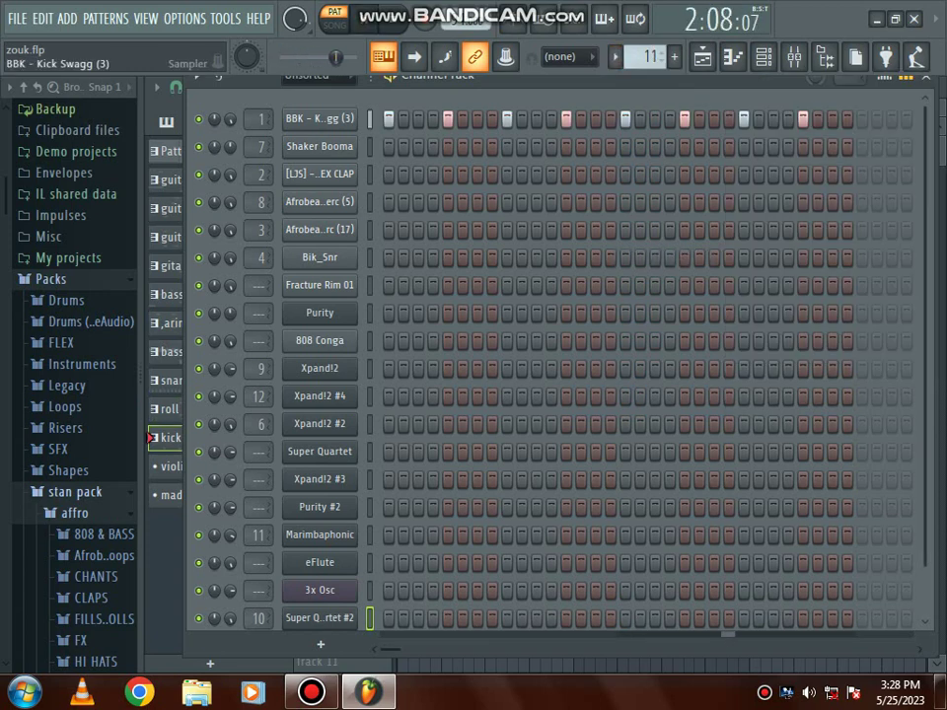
# Open the BBK - Kick Swagg (3) sampler and assign it to a free mixer track.
pyautogui.click(320, 118)
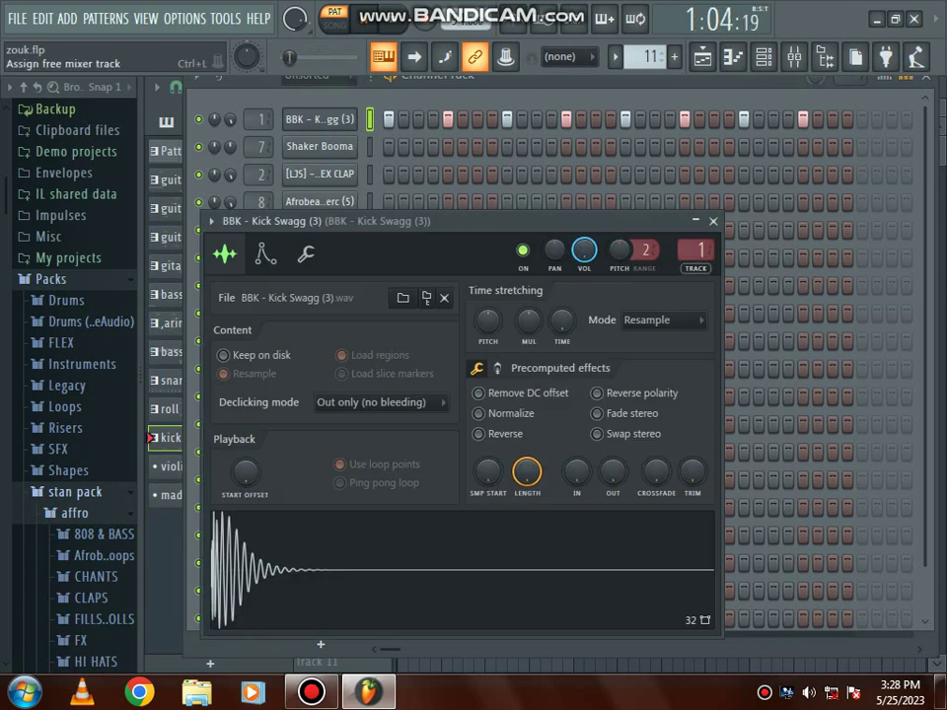
pyautogui.click(696, 268)
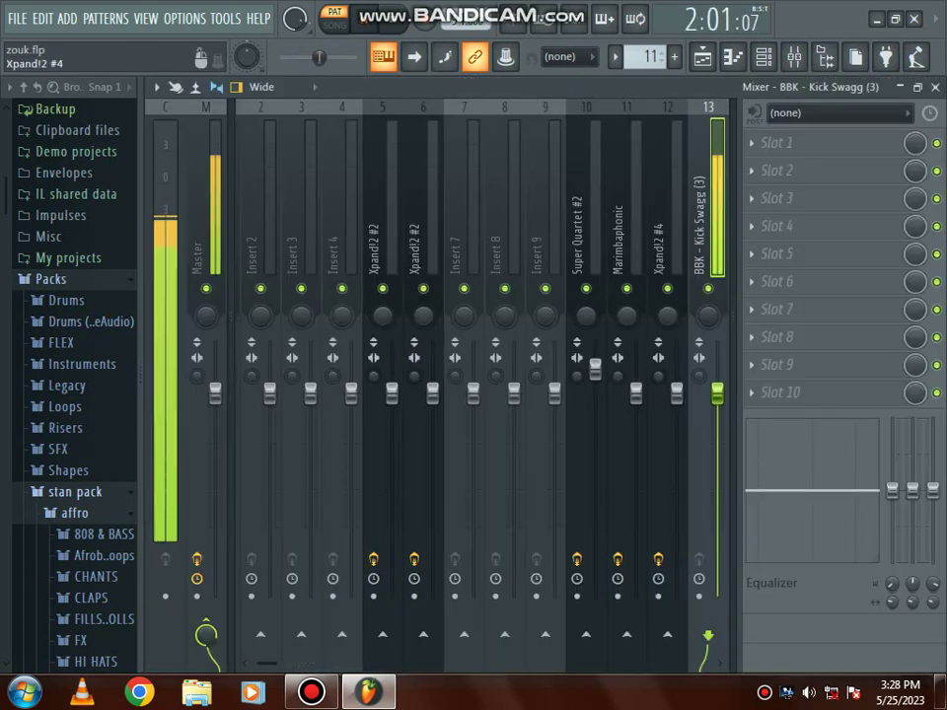
# Examine the Fruity parametric EQ 2 curve on the kick's insert 1 in the mixer, and return to the playlist.
pyautogui.click(257, 227)
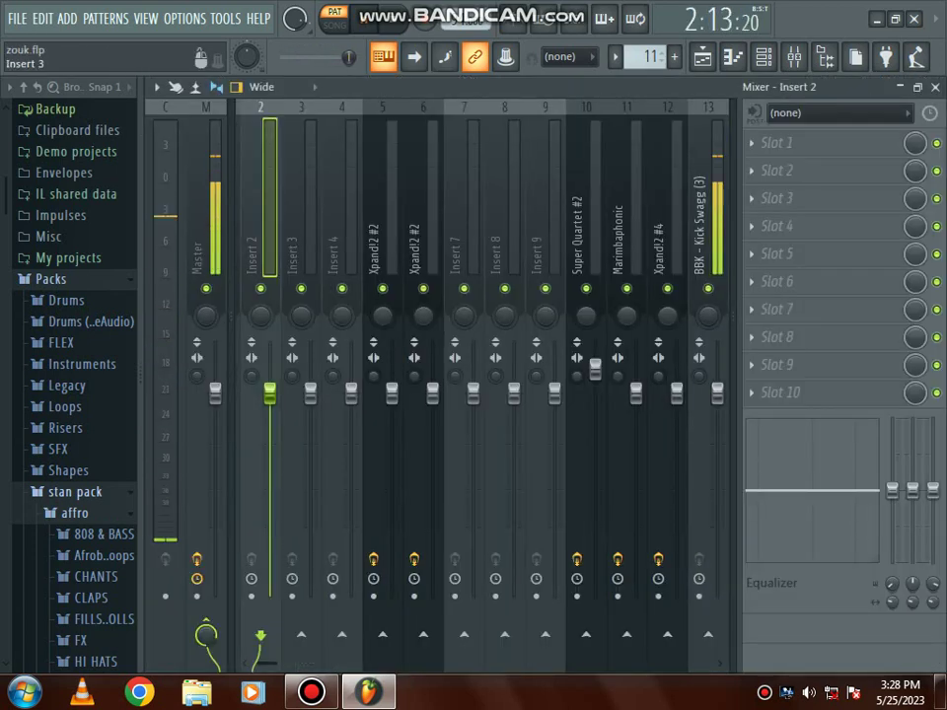
pyautogui.scroll(1, 419, 247)
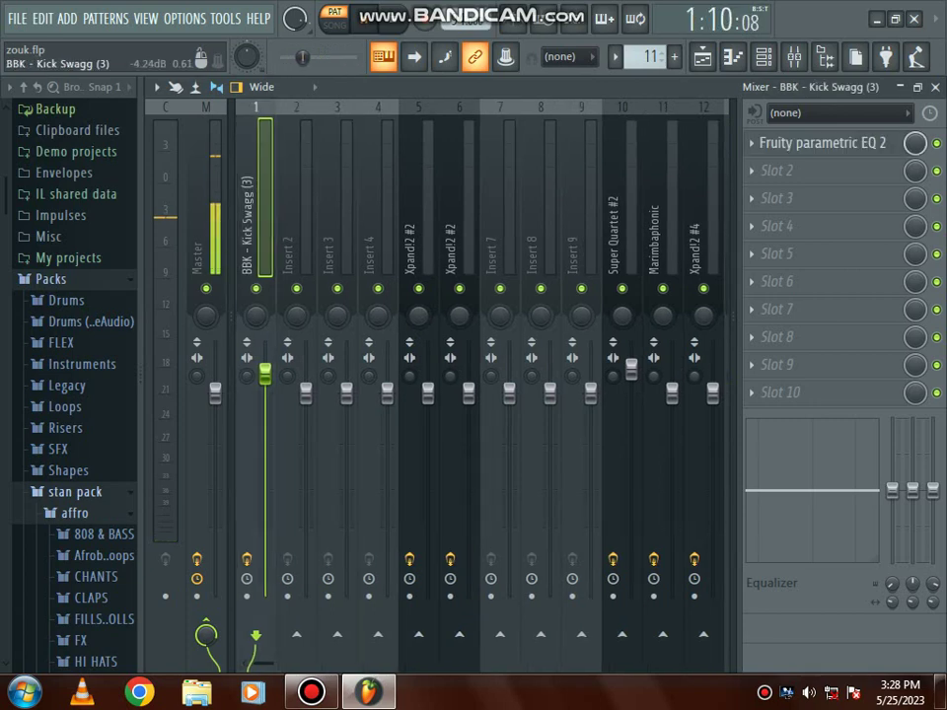
pyautogui.click(815, 144)
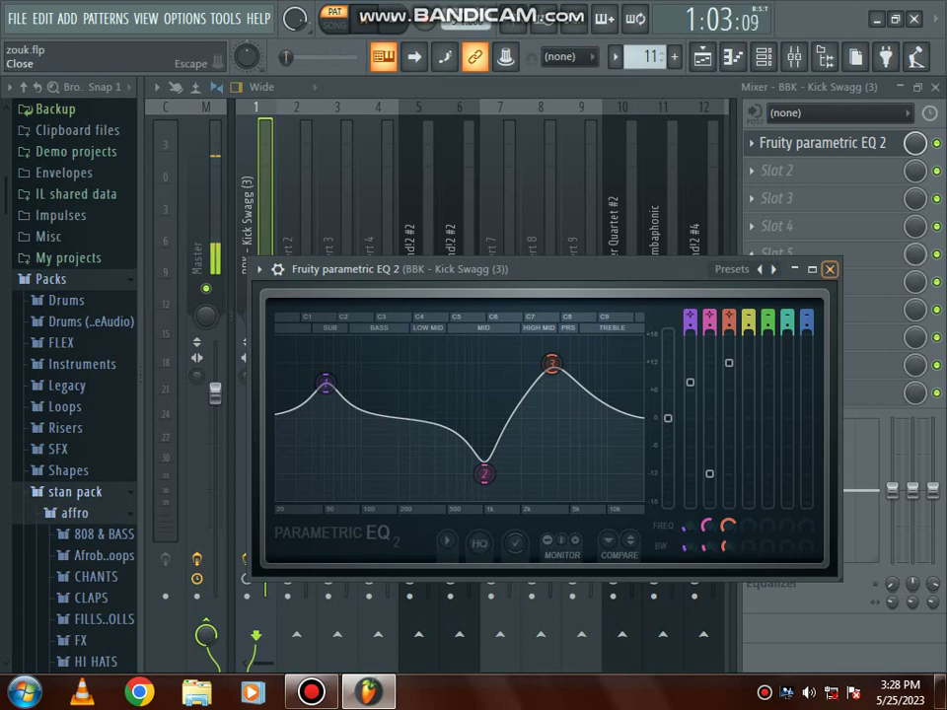
pyautogui.click(829, 270)
pyautogui.click(935, 88)
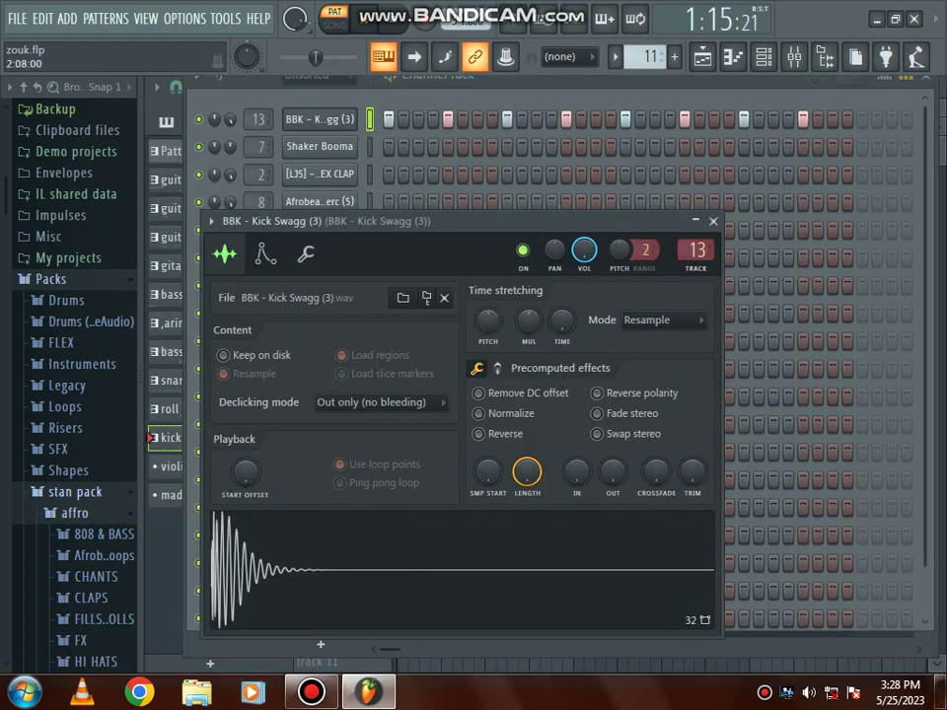
pyautogui.click(714, 221)
pyautogui.press('F5')
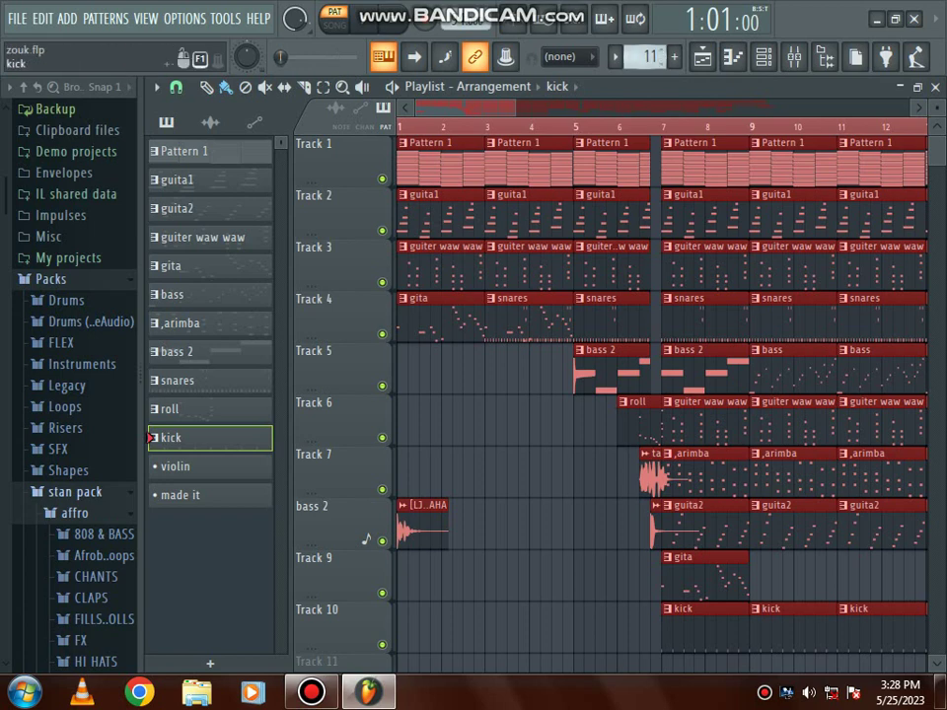
pyautogui.click(615, 56)
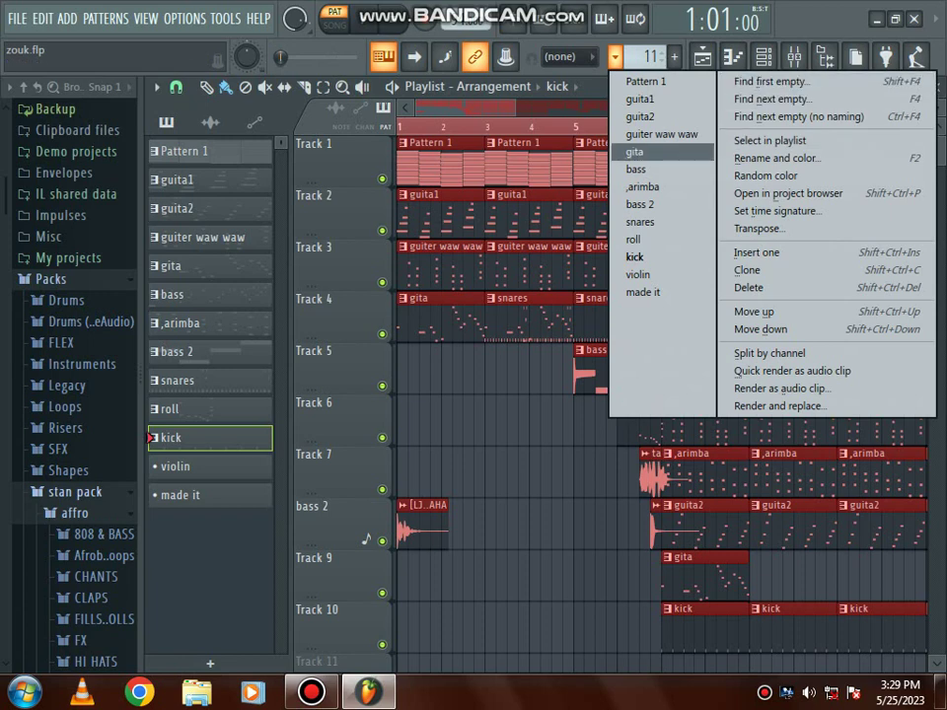
pyautogui.click(420, 423)
pyautogui.press('space')
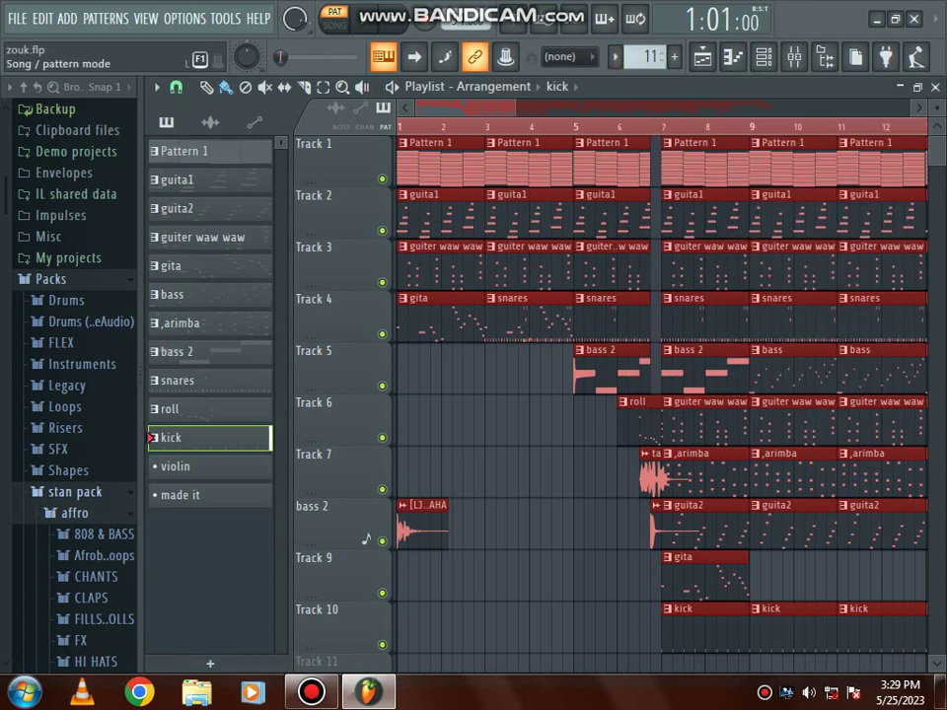
# Switch playback to song mode and play the arrangement with the whole song visible in the playlist.
pyautogui.click(335, 22)
pyautogui.moveTo(515, 108); pyautogui.dragTo(578, 107)
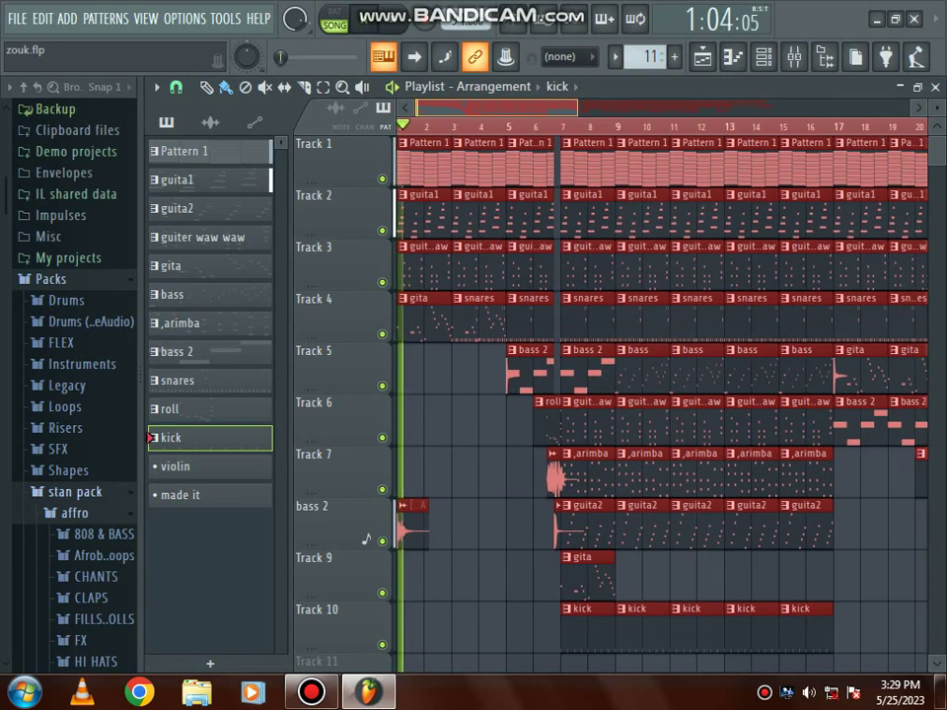
pyautogui.scroll(-5, 661, 394)
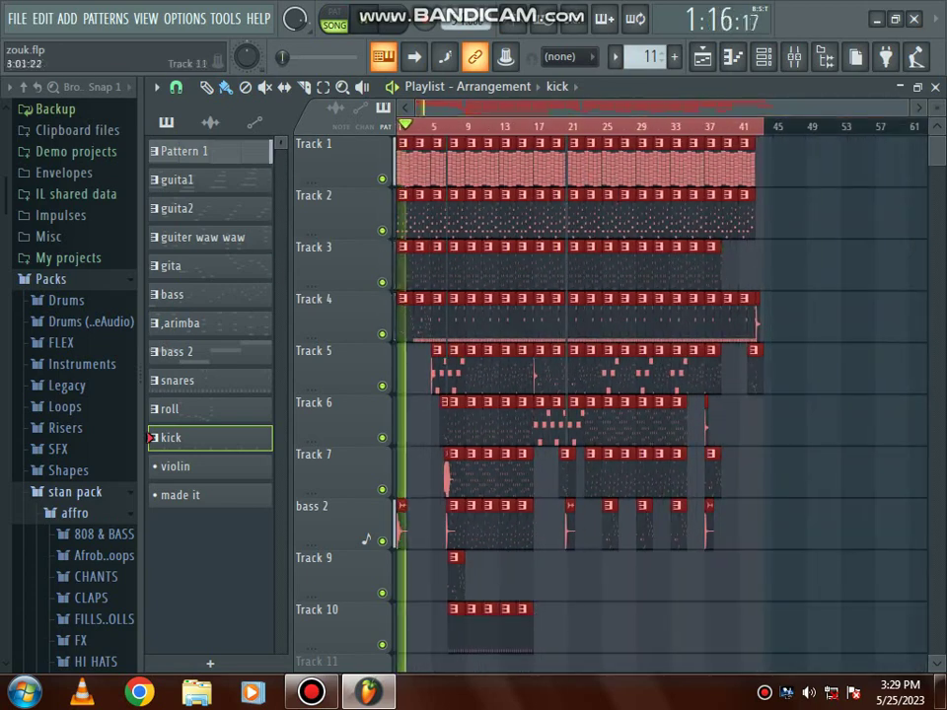
# Check the running recording in the Bandicam window, minimize it and stop the song playback.
pyautogui.click(311, 693)
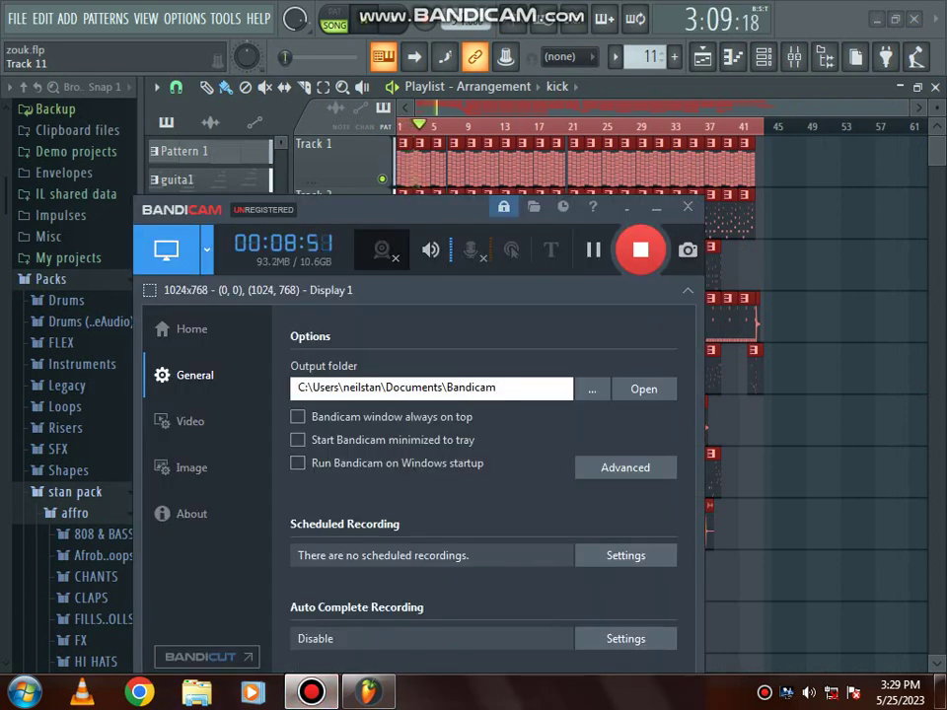
pyautogui.click(627, 208)
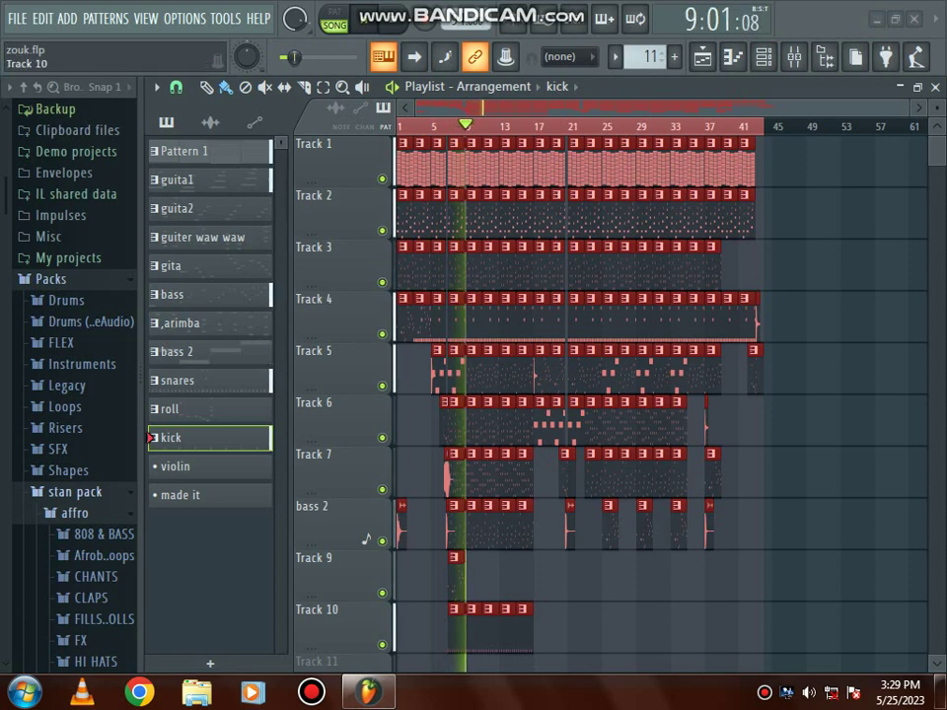
pyautogui.press('space')
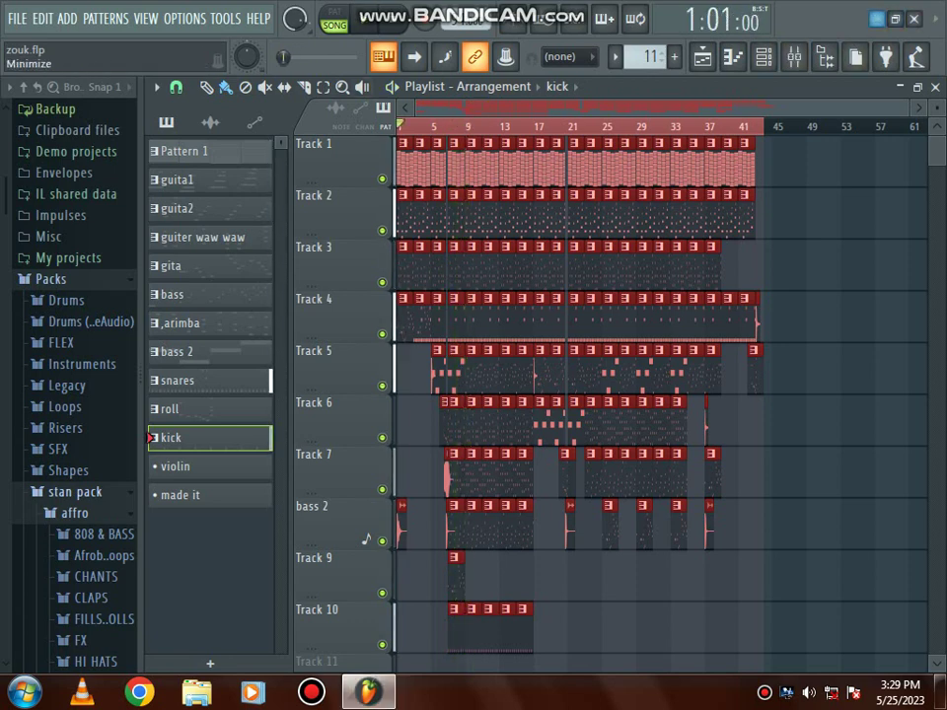
# Minimize FL Studio, look through the folders on Local Disk (C:) in Windows Explorer, and close that window.
pyautogui.click(876, 19)
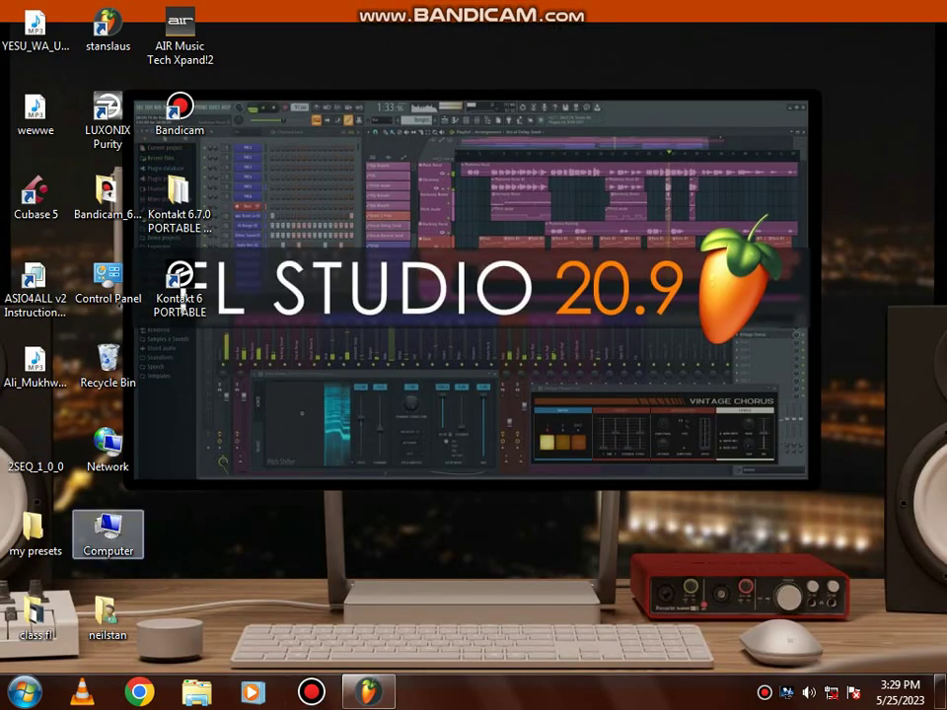
pyautogui.click(25, 692)
pyautogui.click(280, 383)
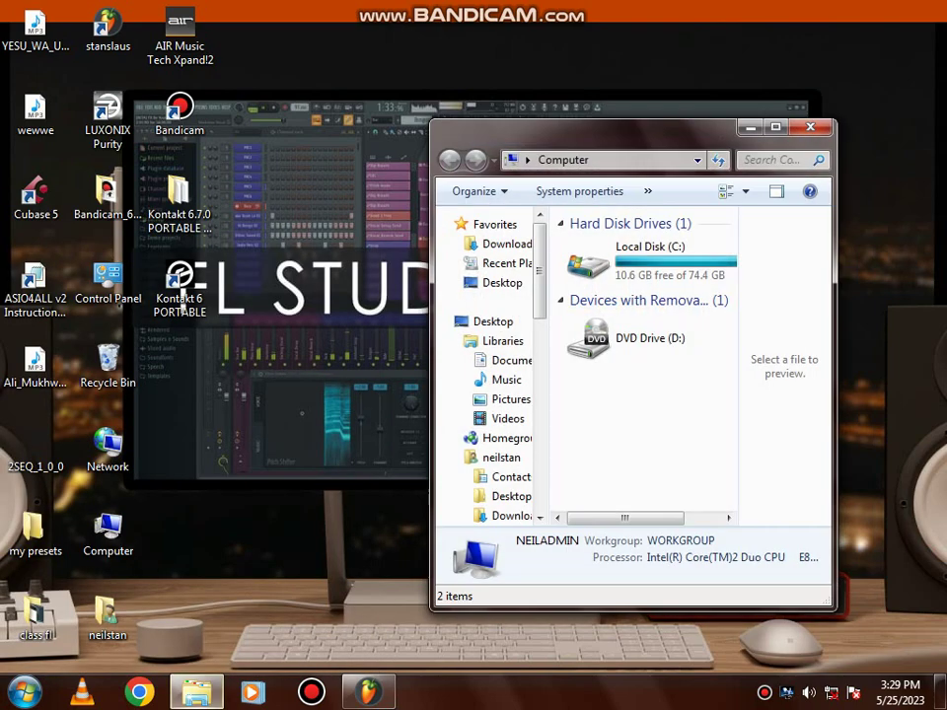
pyautogui.click(650, 261)
pyautogui.doubleClick(650, 261)
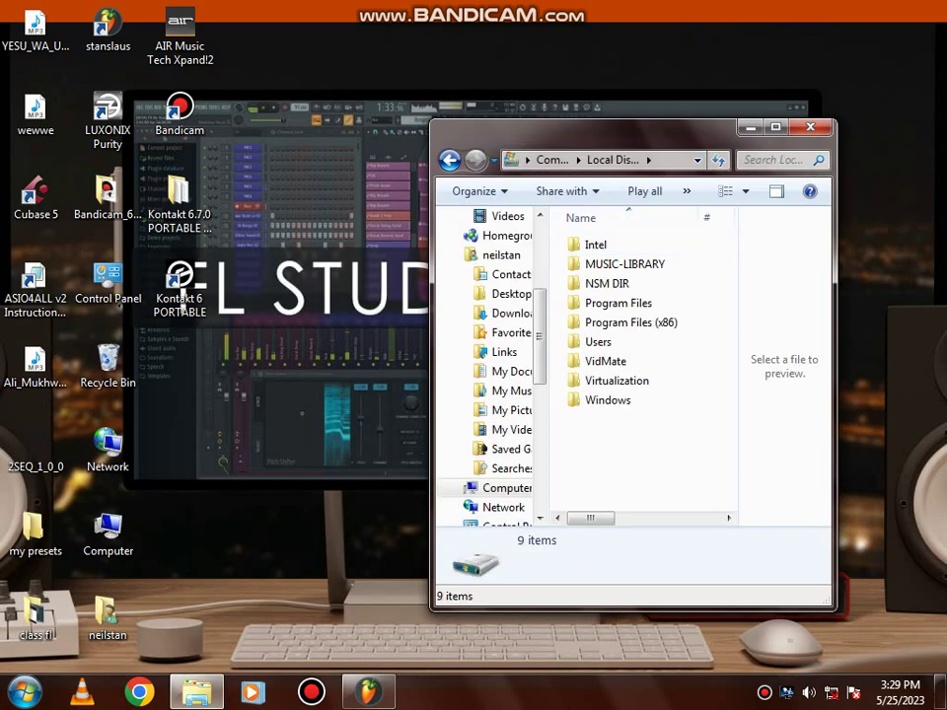
pyautogui.click(810, 127)
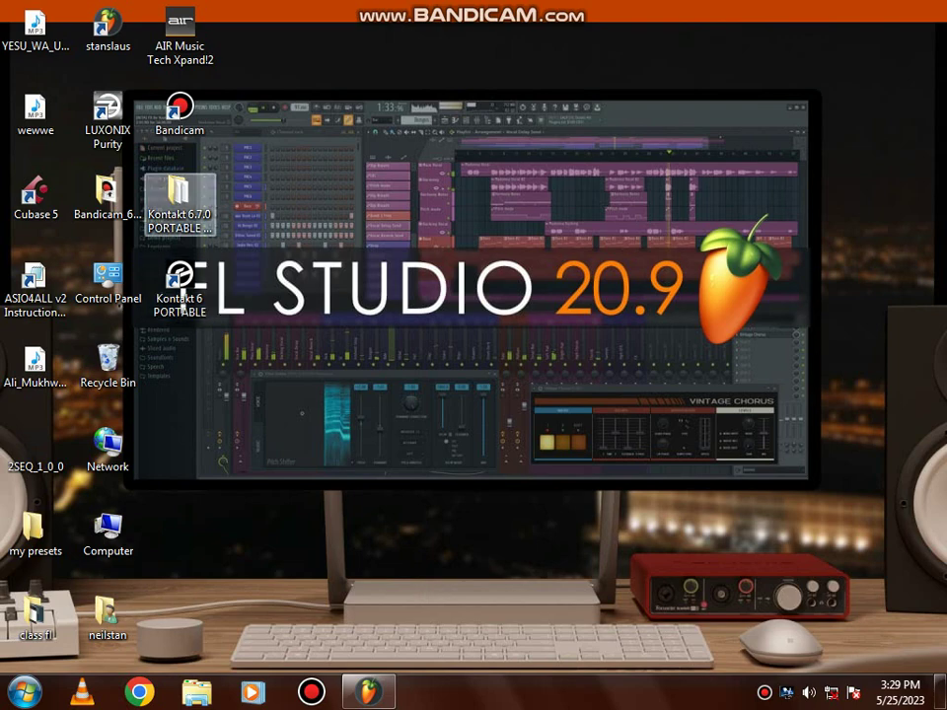
# Look through the Crack folder inside the desktop folder Bandicam_6.0.2.2018 and return to its parent folder.
pyautogui.doubleClick(107, 205)
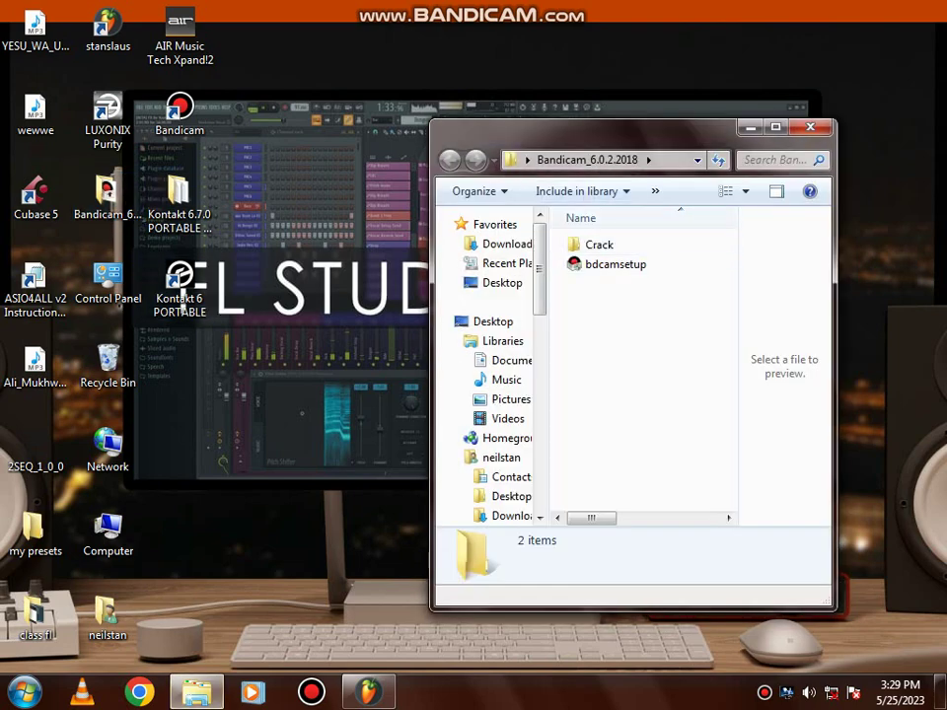
pyautogui.click(600, 245)
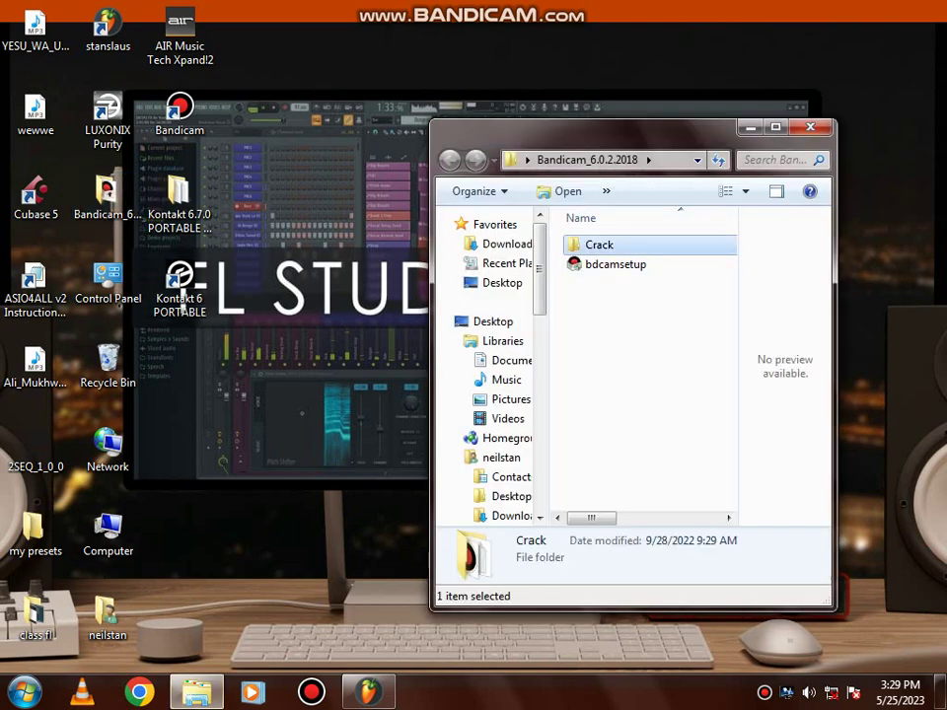
pyautogui.doubleClick(600, 245)
pyautogui.click(622, 264)
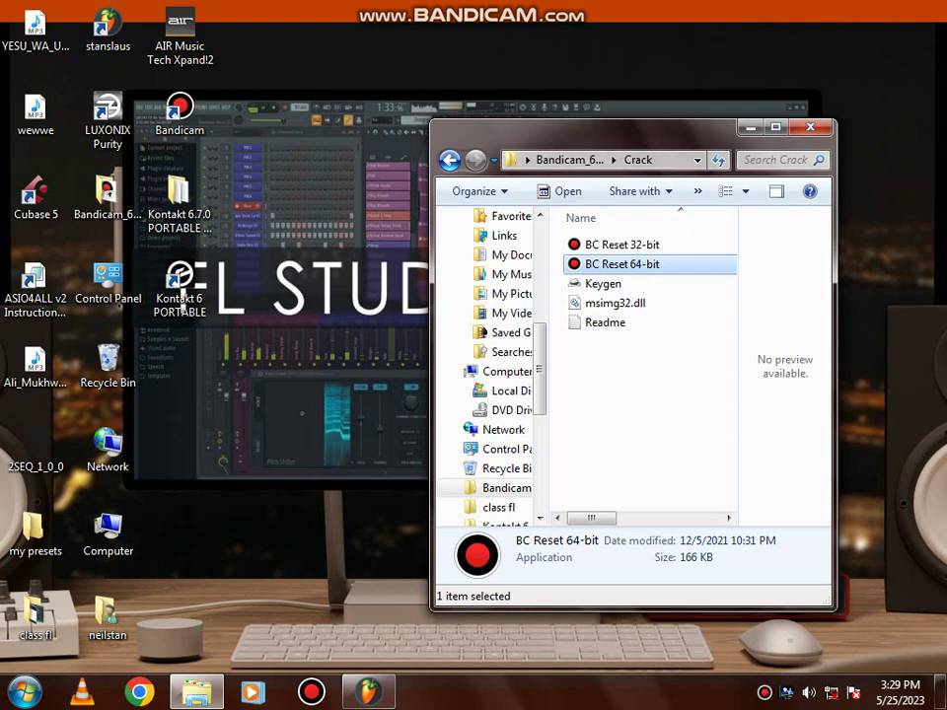
pyautogui.click(450, 160)
pyautogui.press('super')
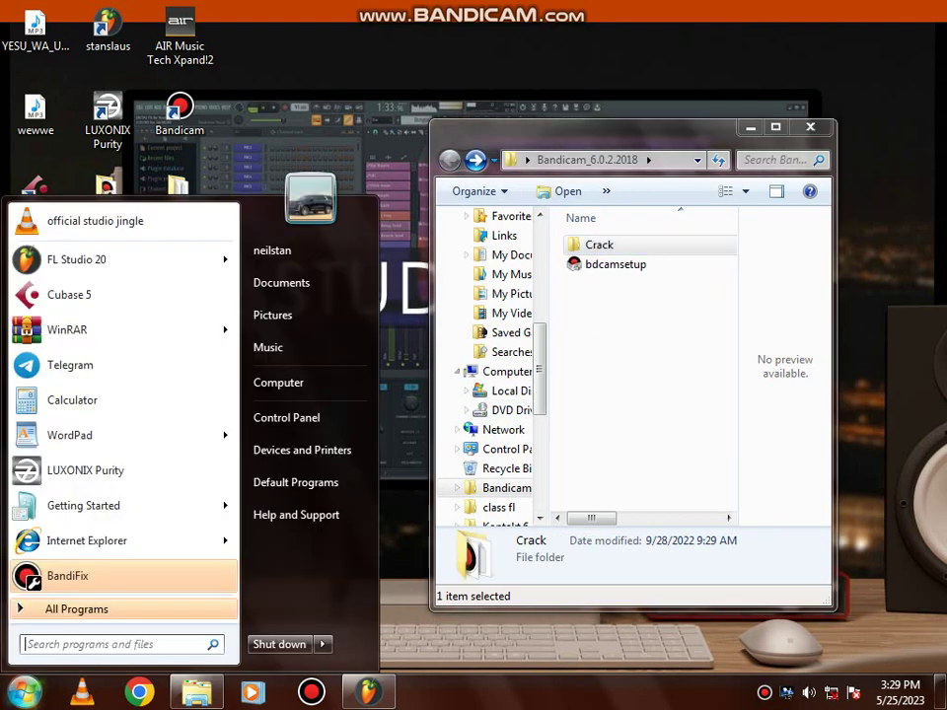
pyautogui.press('Escape')
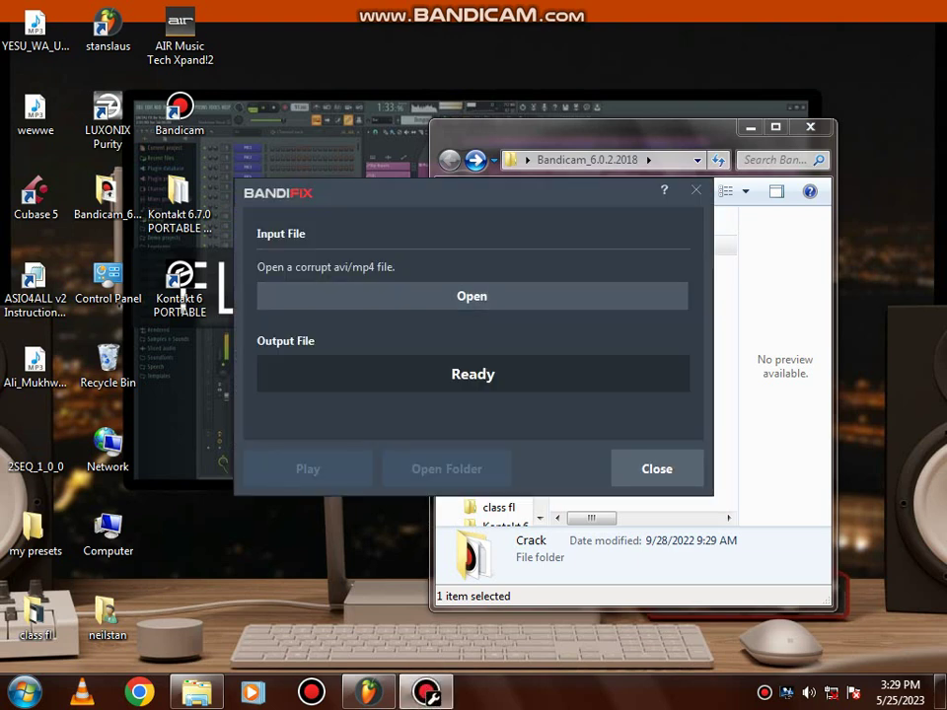
pyautogui.click(473, 296)
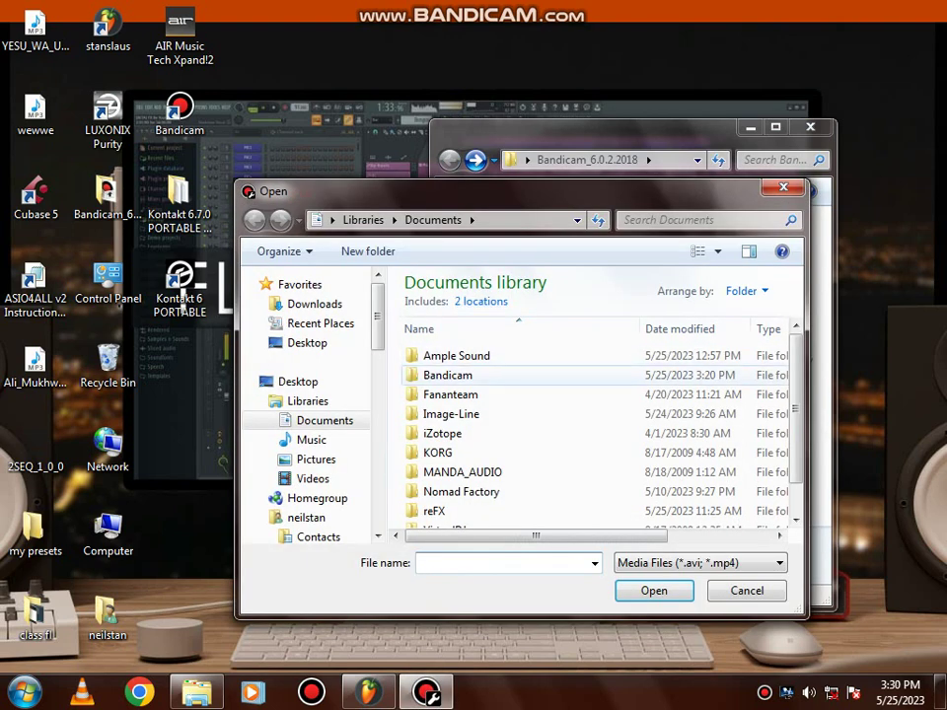
pyautogui.doubleClick(447, 376)
pyautogui.click(509, 356)
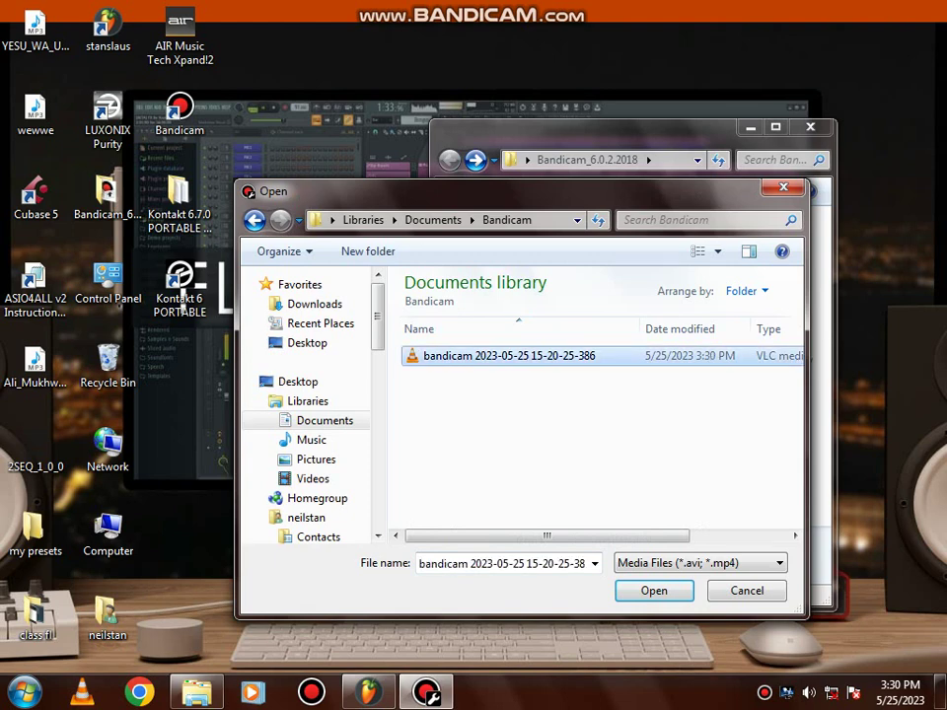
pyautogui.press('Return')
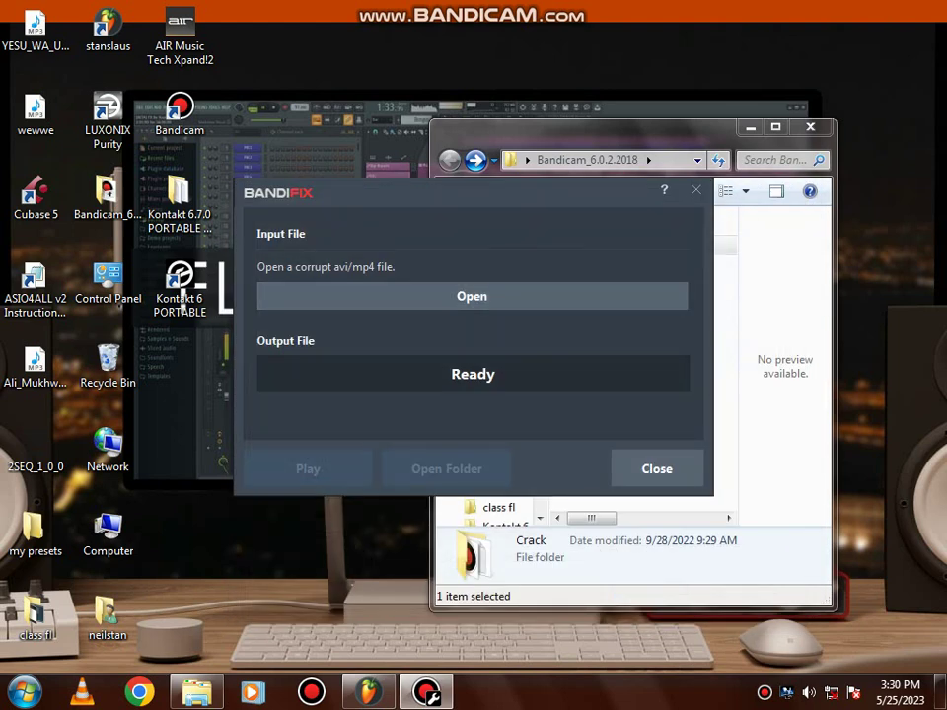
pyautogui.click(697, 191)
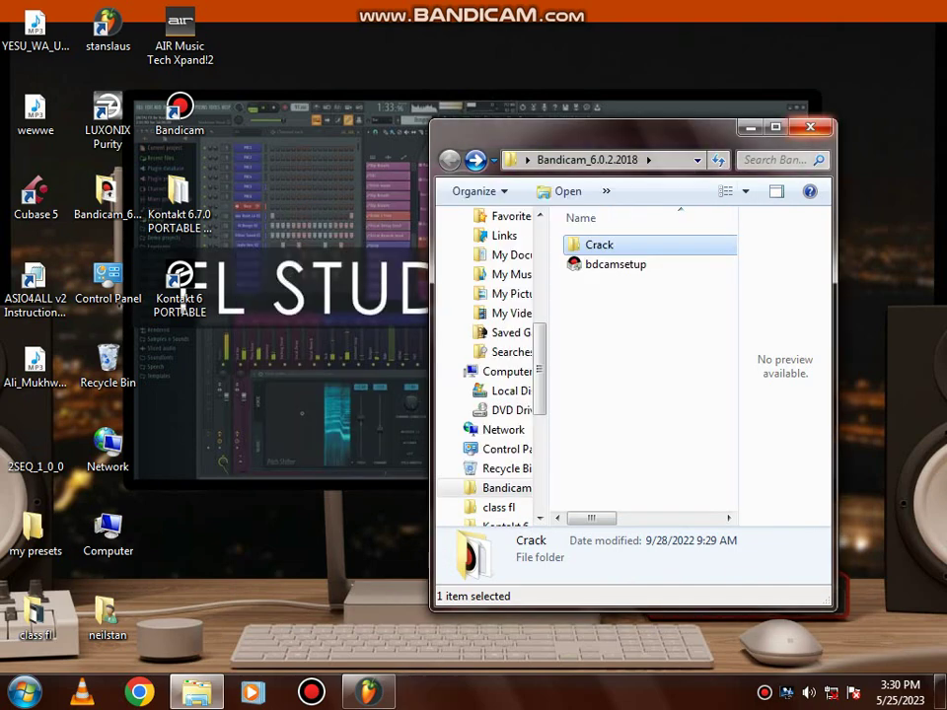
pyautogui.click(811, 128)
# Open the Computer window again to browse the drives.
pyautogui.click(25, 691)
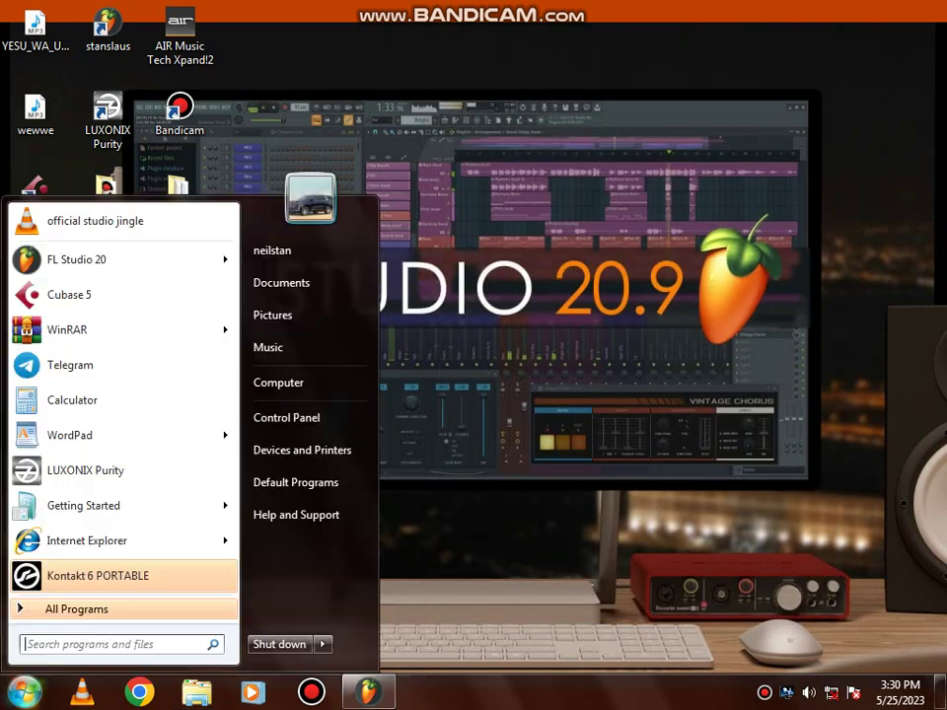
pyautogui.press('Return')
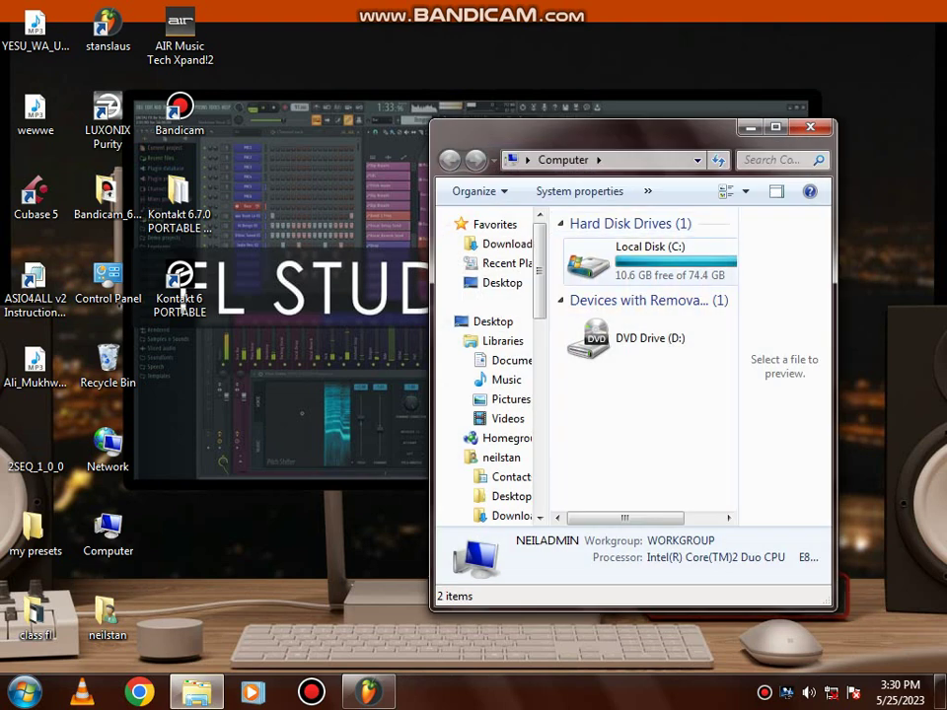